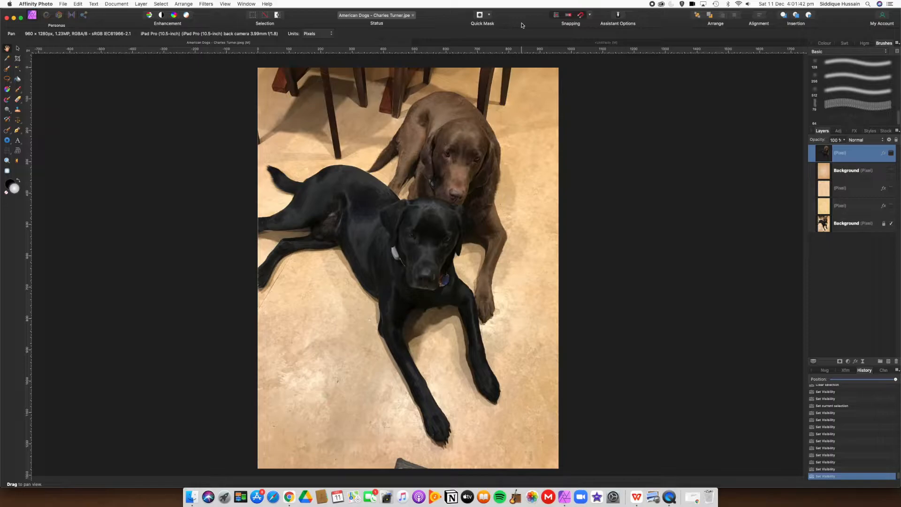
- Compare the cut-out dogs against each of the three replacement backgrounds, finishing with only the original photo layer visible
{"action": "left_click", "coordinate": [521, 25]}
{"action": "left_click", "coordinate": [891, 154]}
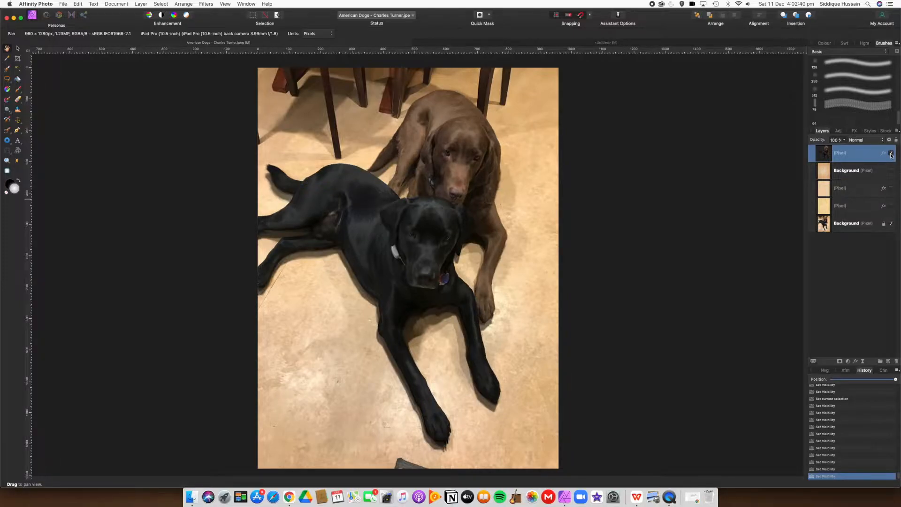
{"action": "left_click", "coordinate": [891, 223]}
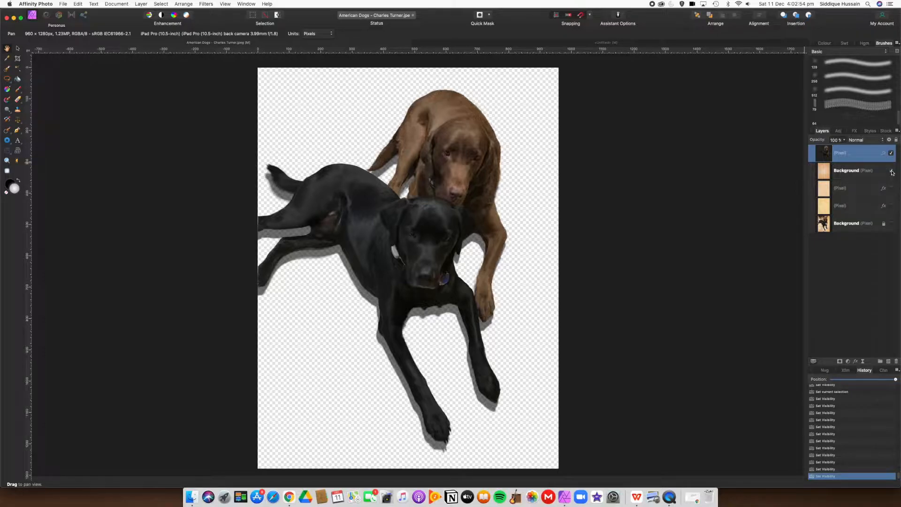
{"action": "left_click", "coordinate": [892, 171]}
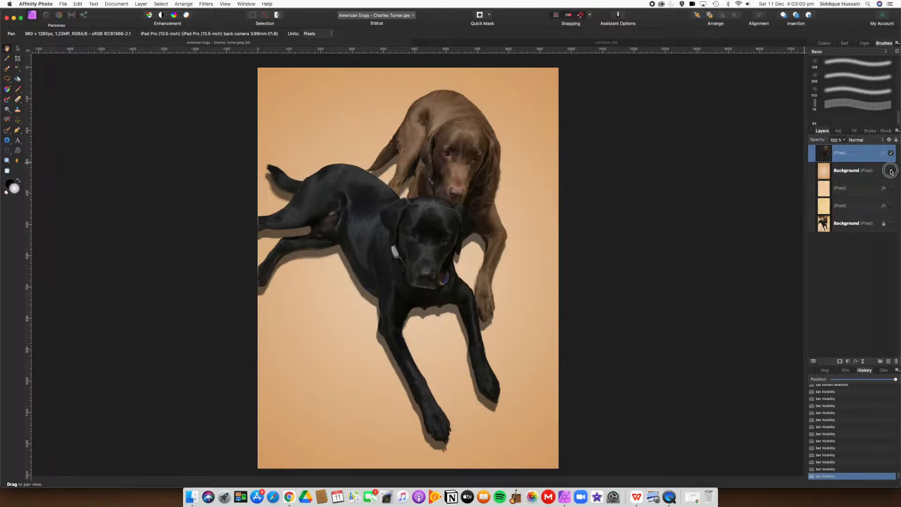
{"action": "left_click", "coordinate": [891, 172]}
{"action": "left_click", "coordinate": [891, 189]}
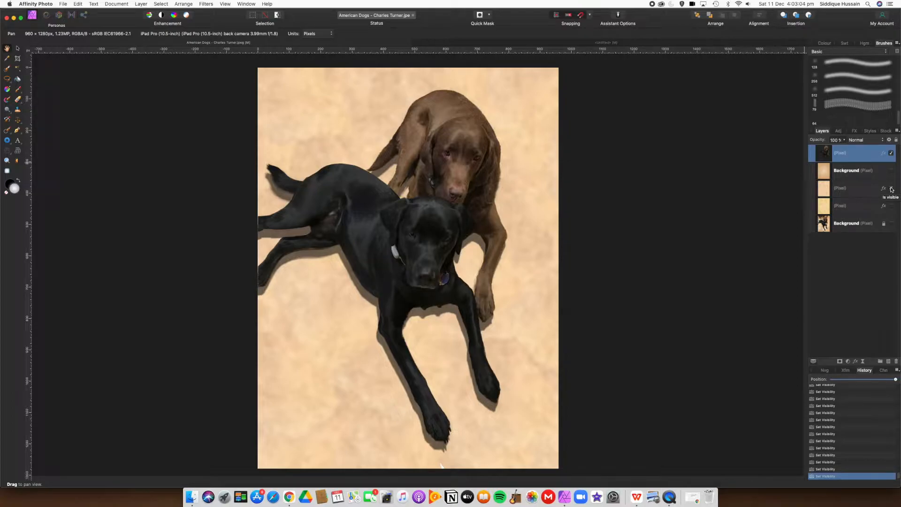
{"action": "left_click", "coordinate": [892, 189]}
{"action": "left_click", "coordinate": [891, 205]}
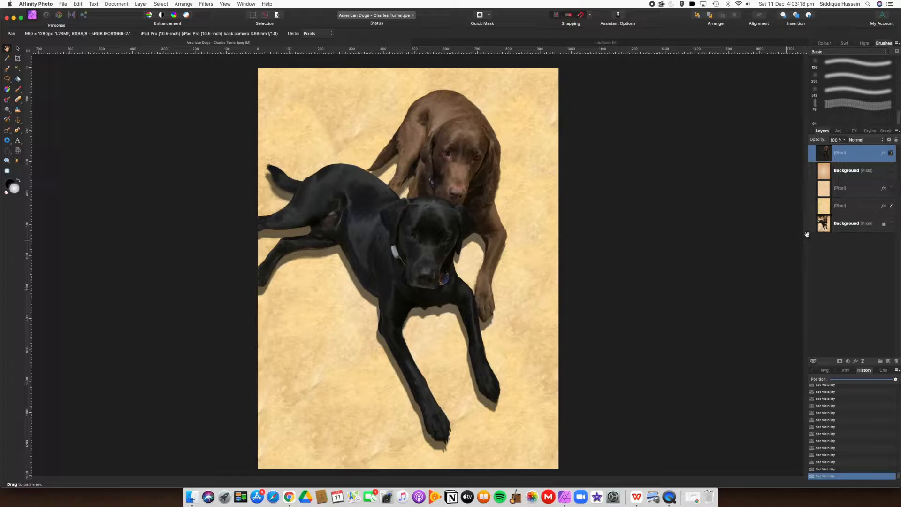
{"action": "left_click", "coordinate": [891, 206]}
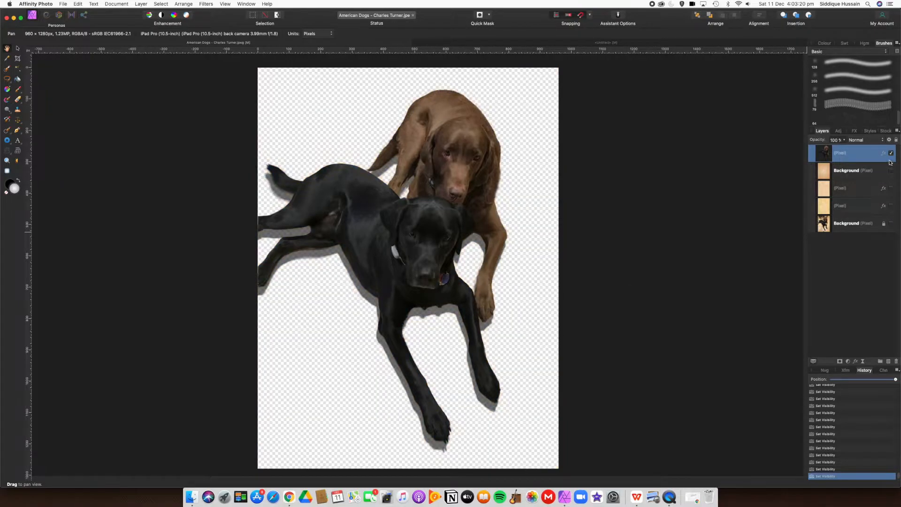
{"action": "left_click", "coordinate": [891, 153]}
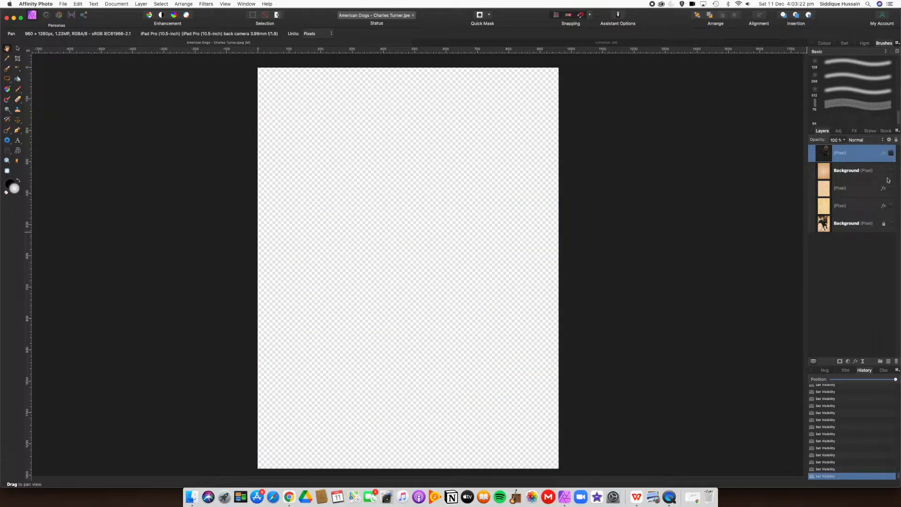
{"action": "left_click", "coordinate": [891, 224]}
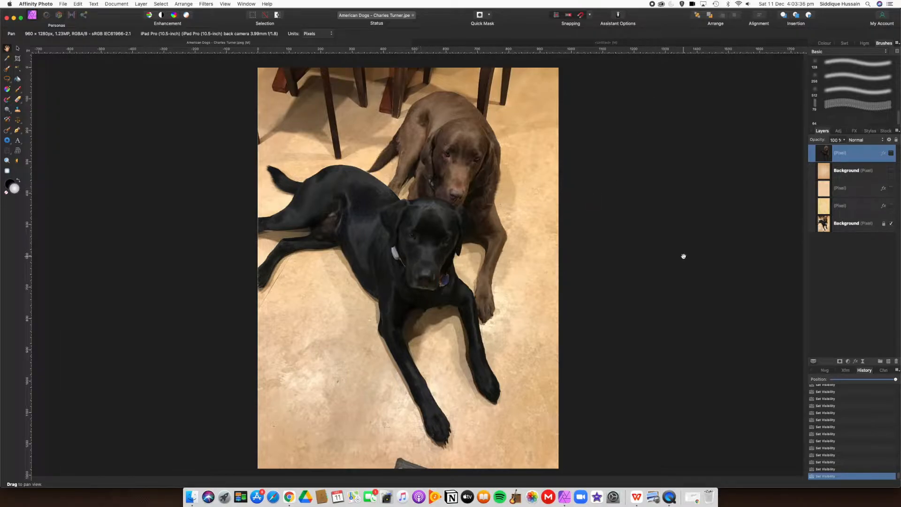
- Select both dogs in the photo with the Selection Brush at 32 px width, with edge snapping on
{"action": "left_click", "coordinate": [7, 71]}
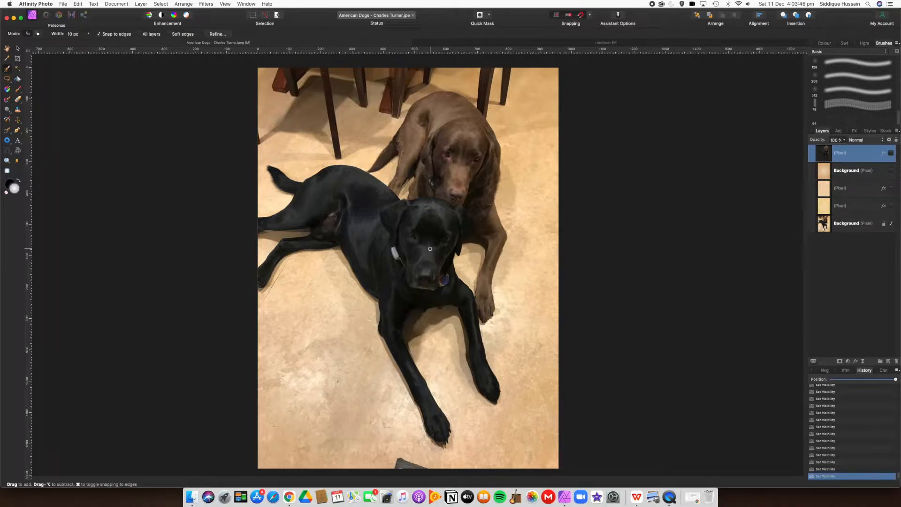
{"action": "key", "text": "bracketright"}
{"action": "mouse_move", "coordinate": [420, 249]}
{"action": "left_mouse_down"}
{"action": "mouse_move", "coordinate": [454, 201]}
{"action": "mouse_move", "coordinate": [458, 143]}
{"action": "mouse_move", "coordinate": [474, 136]}
{"action": "mouse_move", "coordinate": [448, 120]}
{"action": "mouse_move", "coordinate": [473, 145]}
{"action": "mouse_move", "coordinate": [485, 220]}
{"action": "mouse_move", "coordinate": [446, 180]}
{"action": "mouse_move", "coordinate": [420, 128]}
{"action": "mouse_move", "coordinate": [437, 168]}
{"action": "left_mouse_up"}
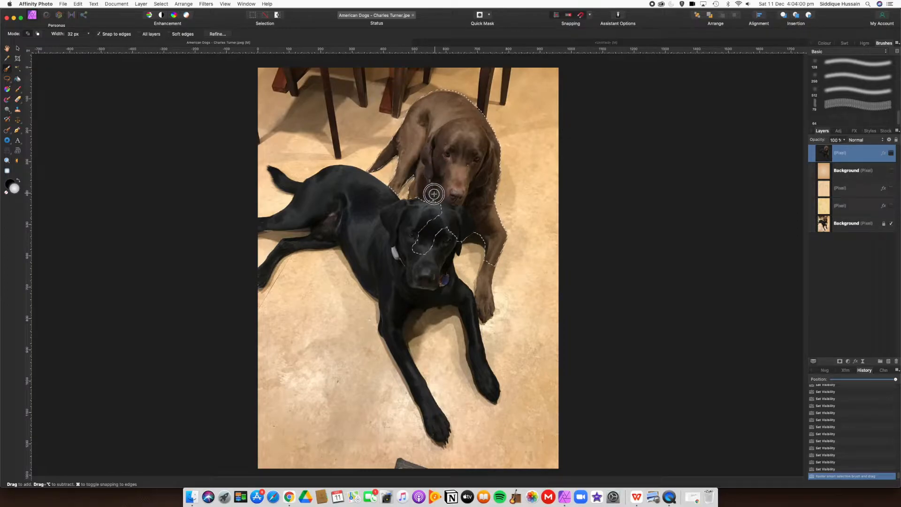
{"action": "mouse_move", "coordinate": [421, 214]}
{"action": "left_mouse_down"}
{"action": "mouse_move", "coordinate": [412, 241]}
{"action": "mouse_move", "coordinate": [432, 240]}
{"action": "left_mouse_up"}
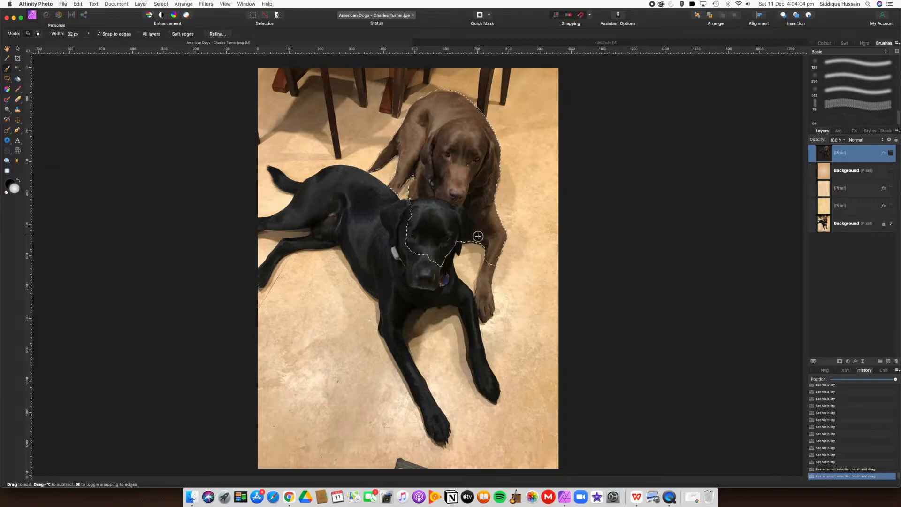
{"action": "mouse_move", "coordinate": [399, 230]}
{"action": "left_mouse_down"}
{"action": "mouse_move", "coordinate": [365, 198]}
{"action": "mouse_move", "coordinate": [386, 211]}
{"action": "mouse_move", "coordinate": [325, 202]}
{"action": "left_mouse_up"}
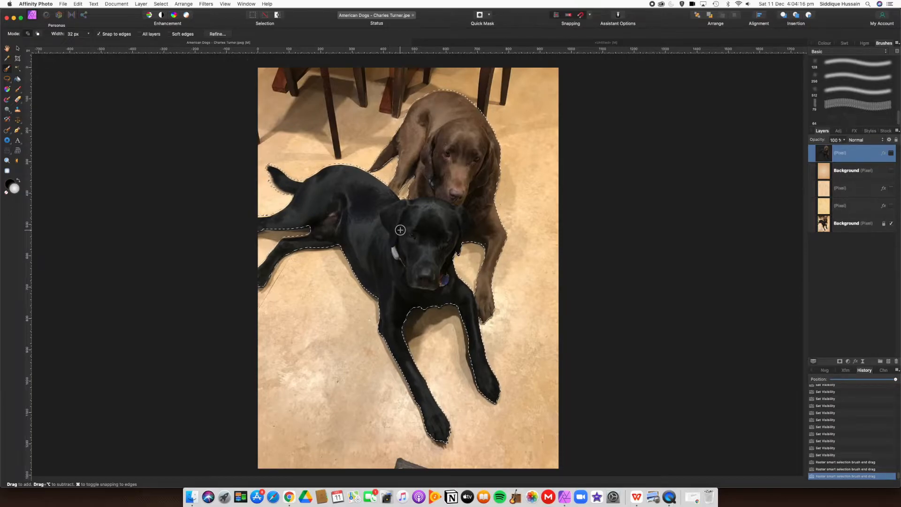
{"action": "scroll", "coordinate": [274, 242], "scroll_direction": "up", "scroll_amount": 2}
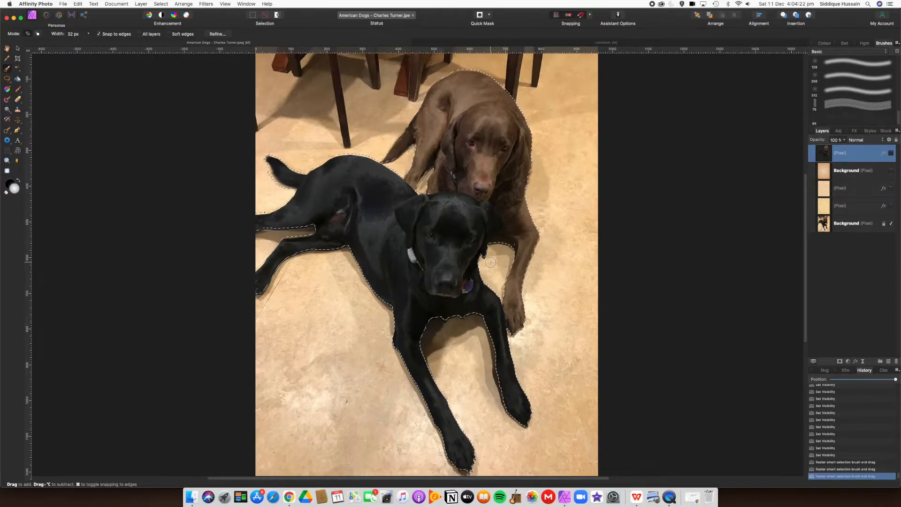
{"action": "left_click_drag", "start_coordinate": [467, 194], "coordinate": [516, 186]}
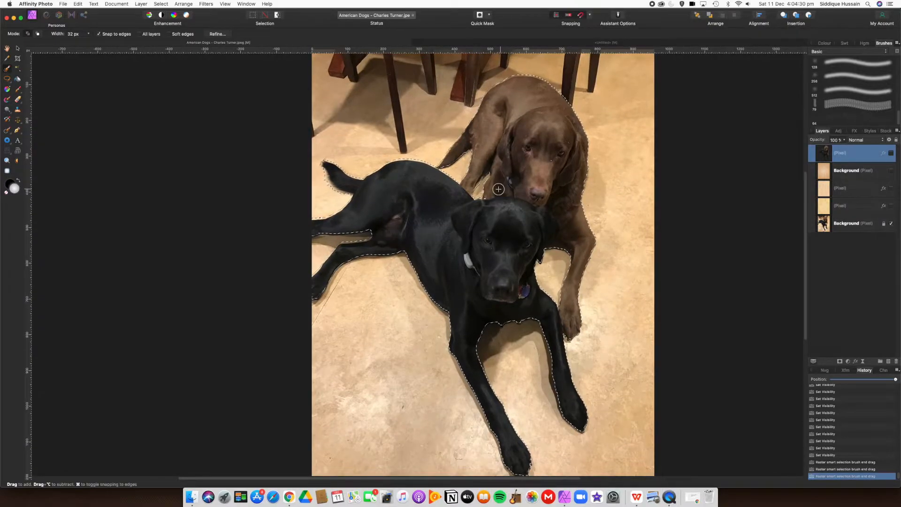
{"action": "scroll", "coordinate": [549, 267], "scroll_direction": "up", "scroll_amount": 2}
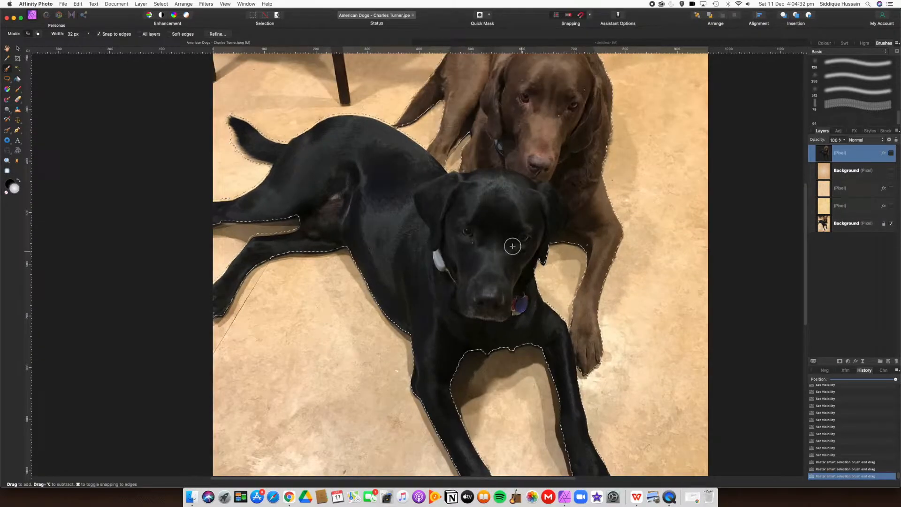
{"action": "scroll", "coordinate": [495, 237], "scroll_direction": "down", "scroll_amount": 3}
{"action": "scroll", "coordinate": [495, 237], "scroll_direction": "down", "scroll_amount": 2}
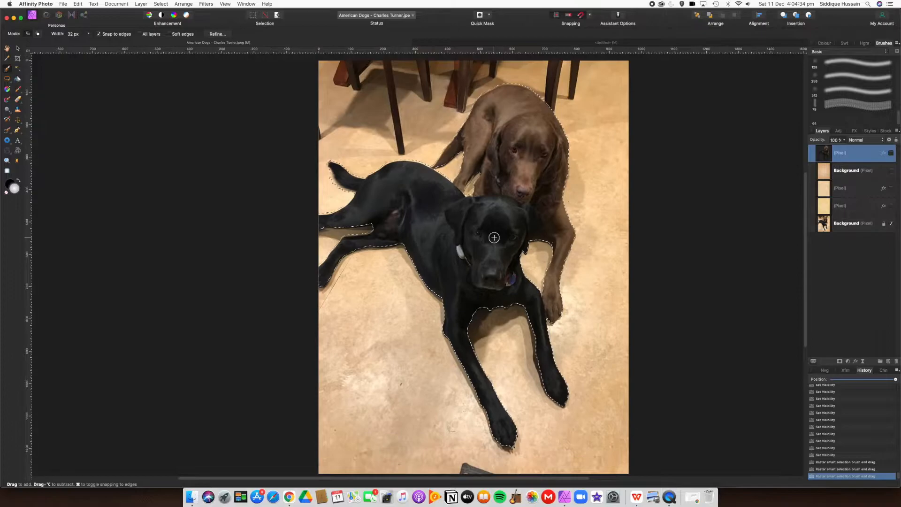
{"action": "scroll", "coordinate": [493, 237], "scroll_direction": "up", "scroll_amount": 1}
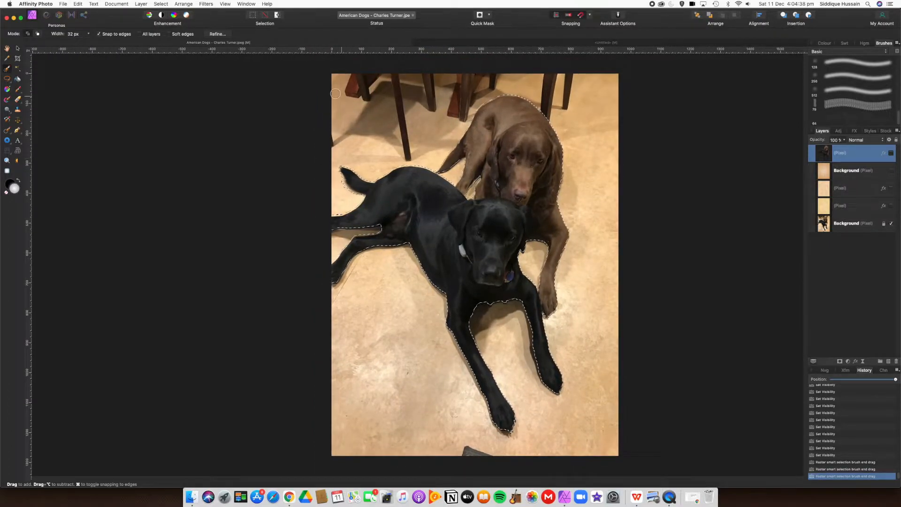
{"action": "left_click", "coordinate": [217, 34]}
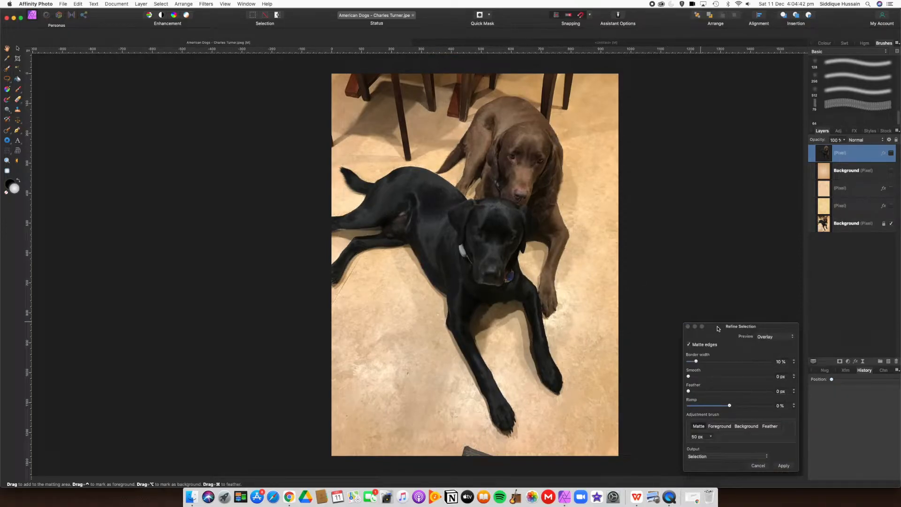
{"action": "left_click_drag", "start_coordinate": [718, 329], "coordinate": [685, 163]}
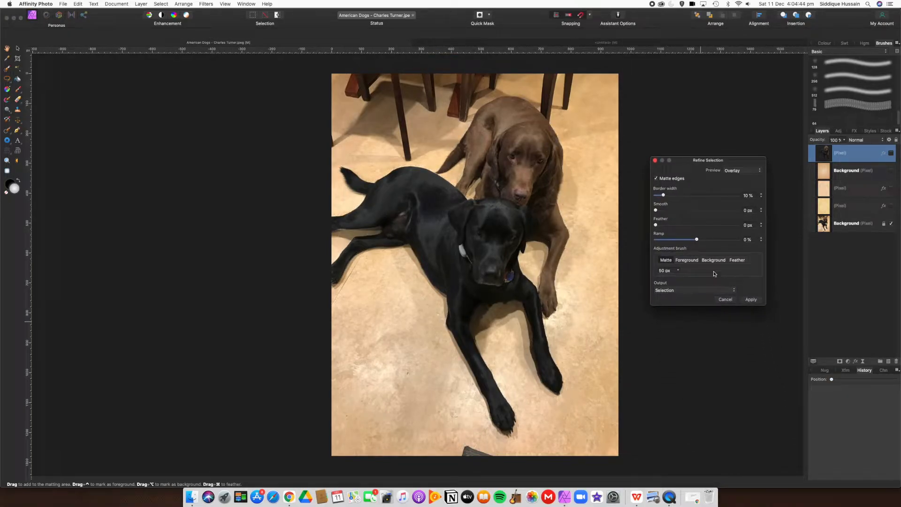
{"action": "left_click_drag", "start_coordinate": [700, 165], "coordinate": [699, 118]}
{"action": "left_click", "coordinate": [738, 125]}
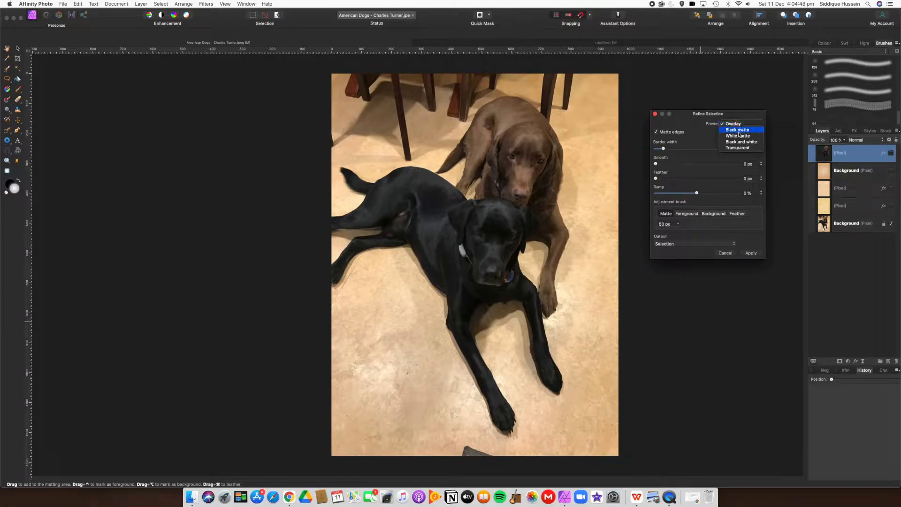
{"action": "left_click", "coordinate": [739, 136]}
{"action": "left_click", "coordinate": [739, 125]}
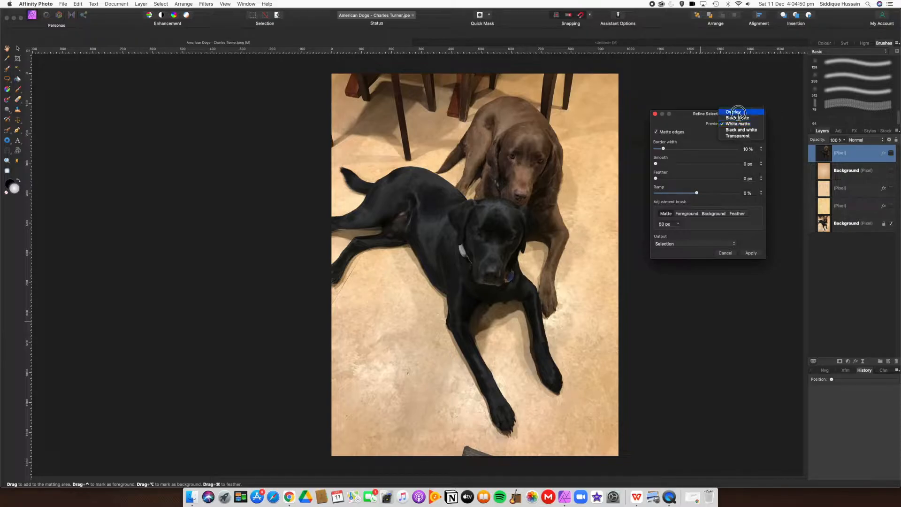
{"action": "left_click", "coordinate": [739, 112]}
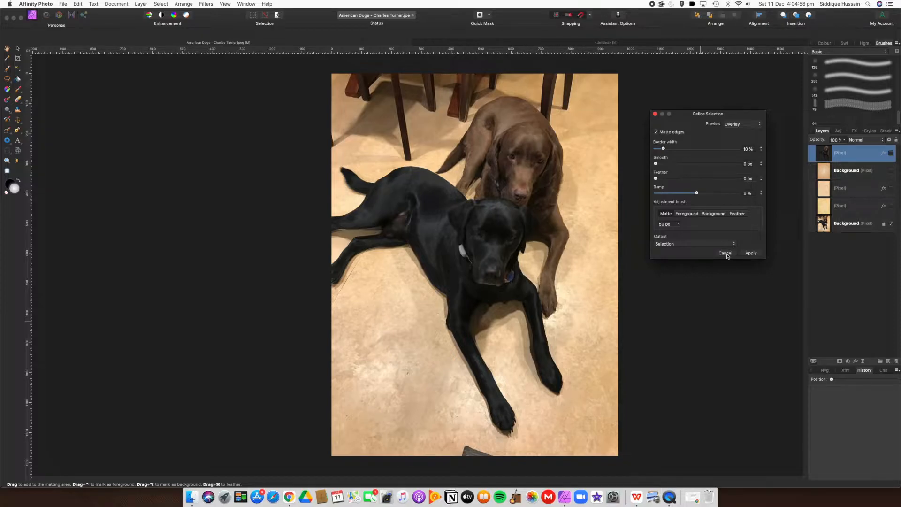
{"action": "left_click", "coordinate": [726, 254]}
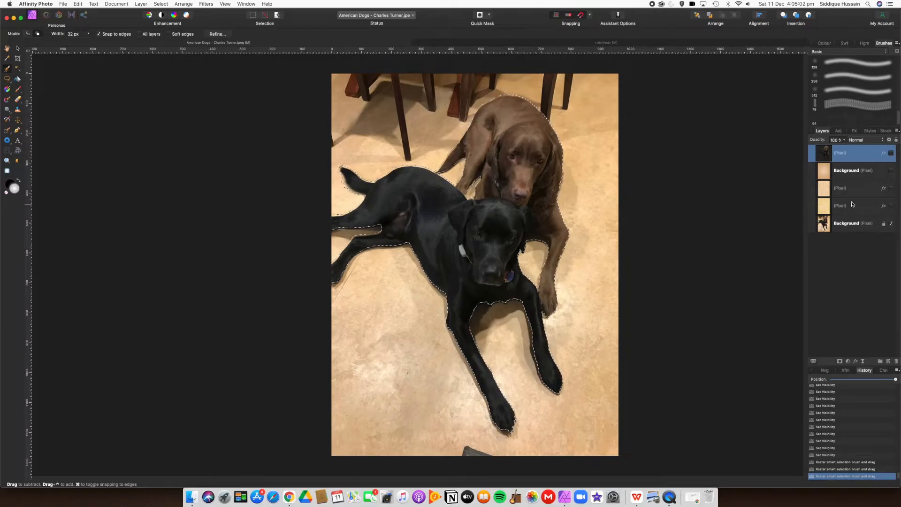
- Start refining the dogs' selection on the original photo's locked Background layer and place the Refine Selection dialog clear of the dogs
{"action": "left_click", "coordinate": [863, 224]}
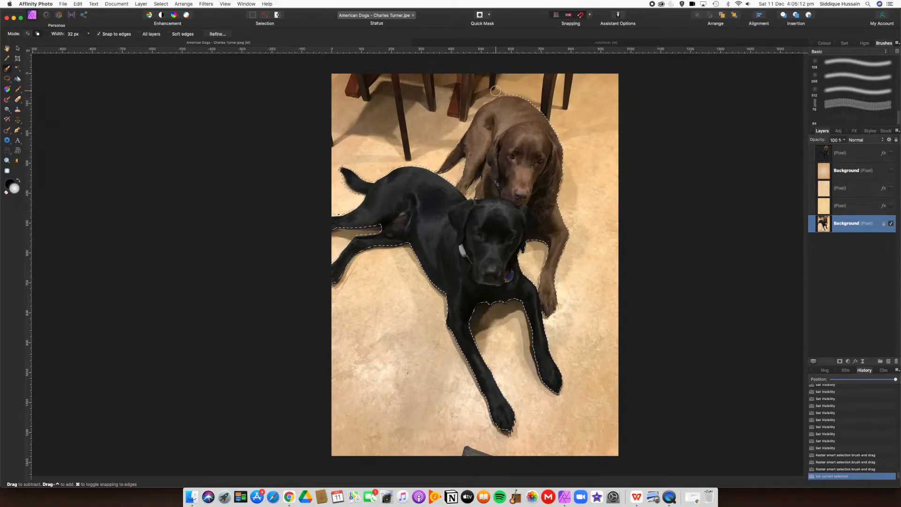
{"action": "left_click", "coordinate": [217, 34]}
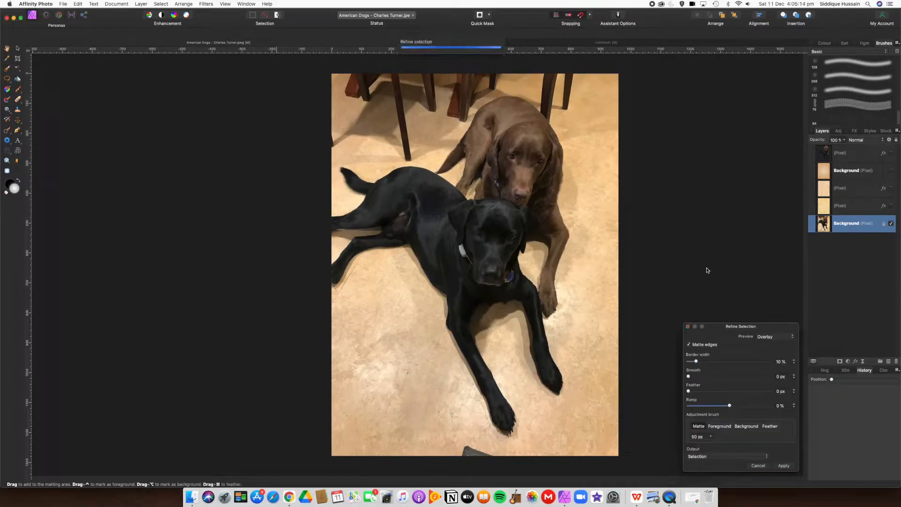
{"action": "left_click_drag", "start_coordinate": [719, 329], "coordinate": [666, 78]}
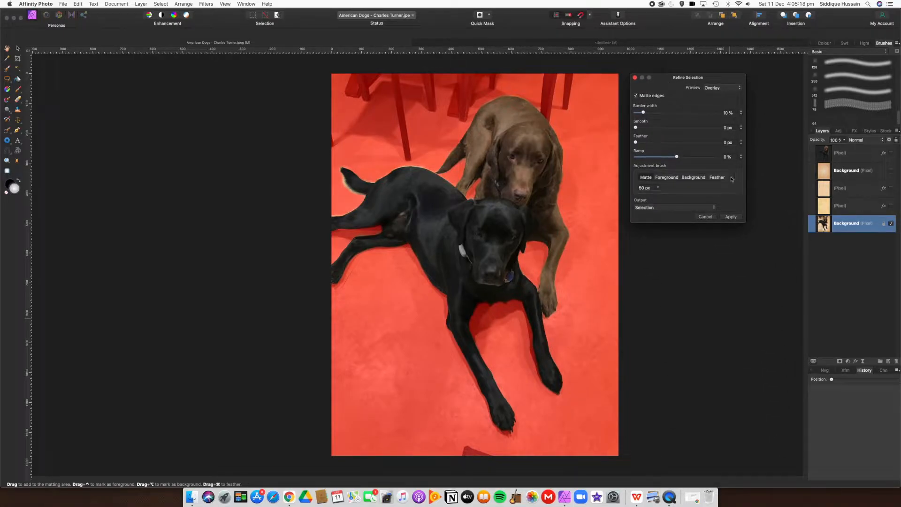
{"action": "left_click_drag", "start_coordinate": [668, 80], "coordinate": [664, 79]}
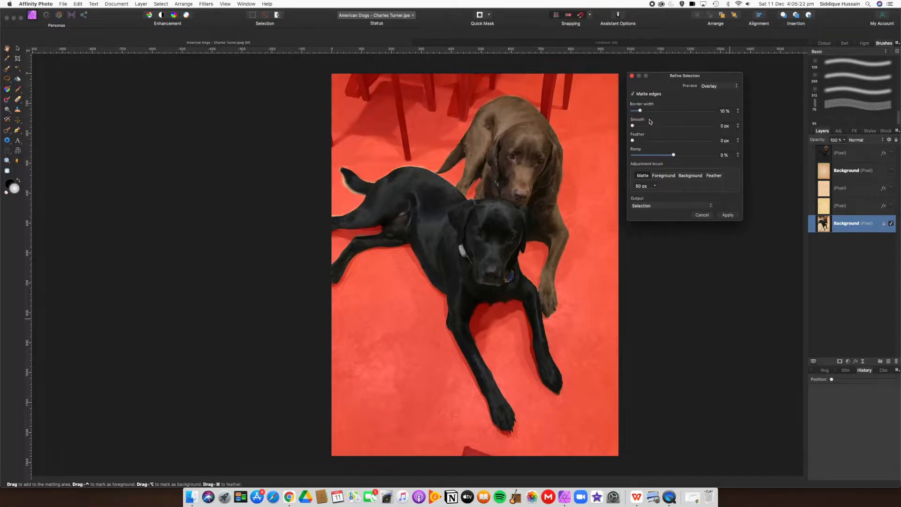
{"action": "left_click_drag", "start_coordinate": [664, 80], "coordinate": [664, 78]}
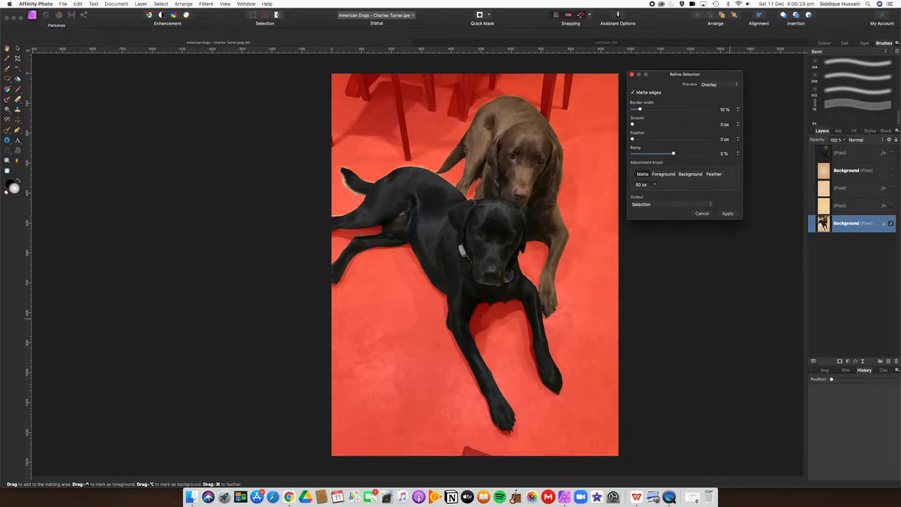
- Refine the selection edge around the black dog's tail and along its upper hind leg with a 12 px Matte brush
{"action": "scroll", "coordinate": [363, 190], "scroll_direction": "up", "scroll_amount": 8}
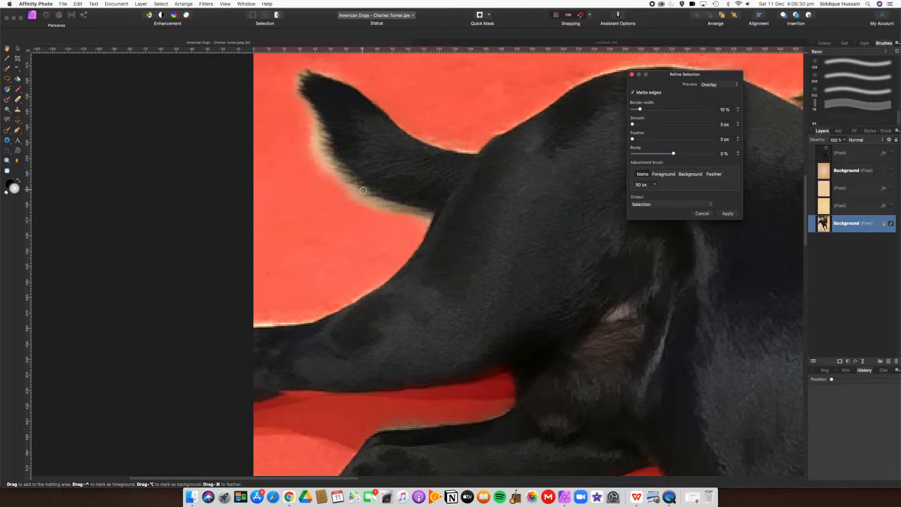
{"action": "scroll", "coordinate": [362, 190], "scroll_direction": "up", "scroll_amount": 2}
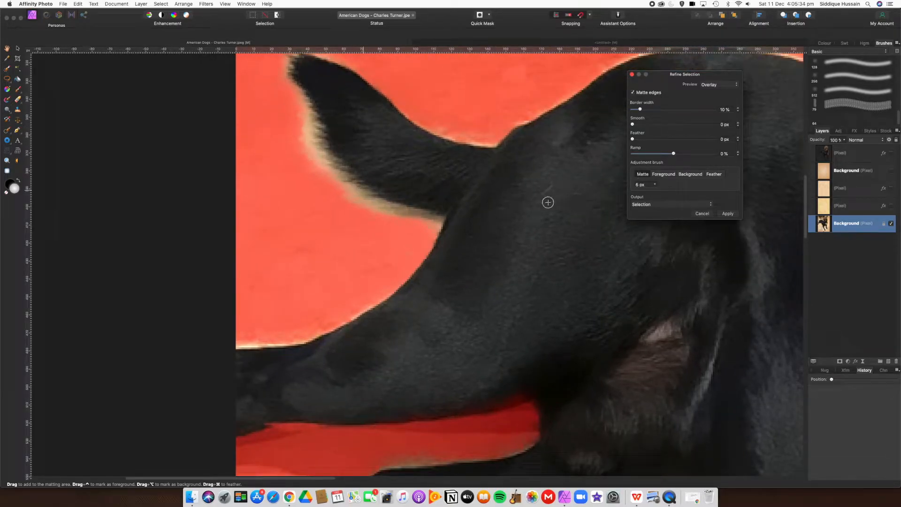
{"action": "mouse_move", "coordinate": [493, 150]}
{"action": "left_mouse_down"}
{"action": "mouse_move", "coordinate": [494, 142]}
{"action": "mouse_move", "coordinate": [446, 139]}
{"action": "mouse_move", "coordinate": [360, 78]}
{"action": "mouse_move", "coordinate": [294, 56]}
{"action": "mouse_move", "coordinate": [288, 77]}
{"action": "mouse_move", "coordinate": [324, 145]}
{"action": "mouse_move", "coordinate": [310, 136]}
{"action": "mouse_move", "coordinate": [304, 153]}
{"action": "mouse_move", "coordinate": [360, 191]}
{"action": "mouse_move", "coordinate": [430, 211]}
{"action": "mouse_move", "coordinate": [436, 247]}
{"action": "left_mouse_up"}
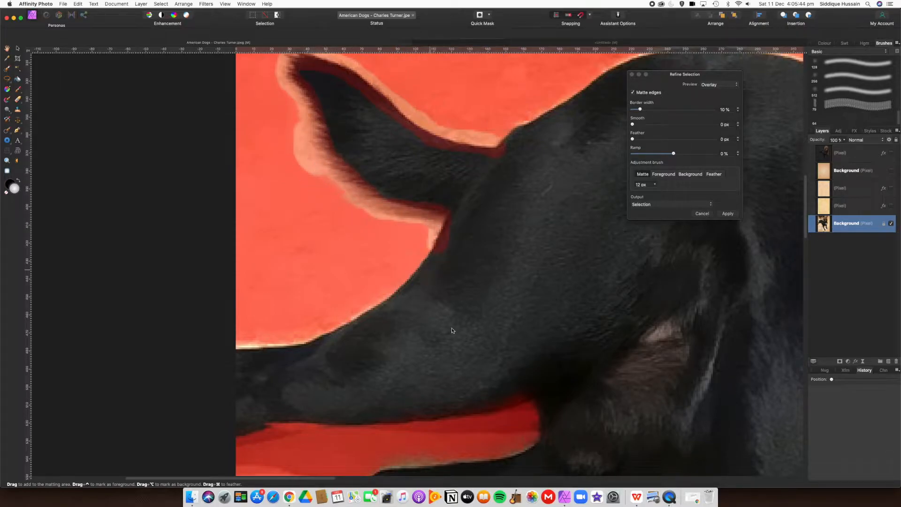
{"action": "mouse_move", "coordinate": [444, 241]}
{"action": "left_mouse_down"}
{"action": "mouse_move", "coordinate": [378, 302]}
{"action": "mouse_move", "coordinate": [307, 334]}
{"action": "mouse_move", "coordinate": [232, 346]}
{"action": "left_mouse_up"}
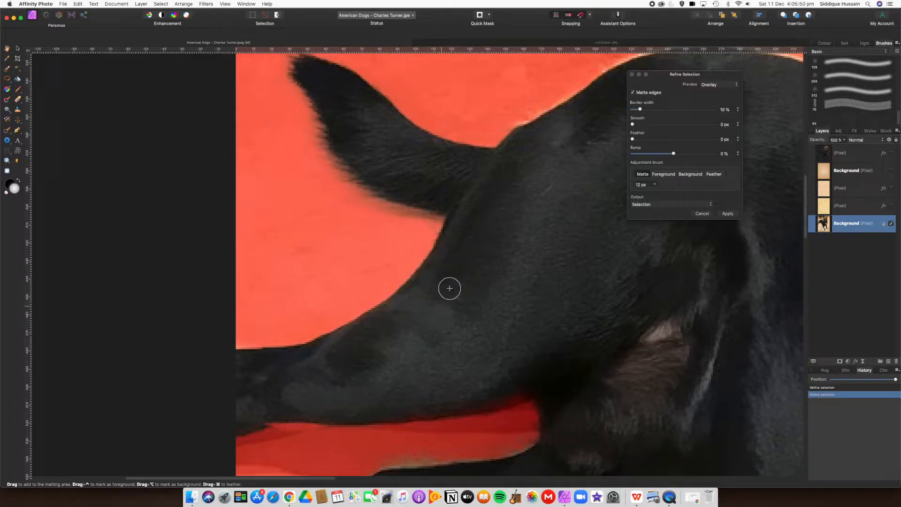
- Refine the selection edge along the black dog's rump and back with the 12 px Matte brush
{"action": "mouse_move", "coordinate": [544, 142]}
{"action": "left_mouse_down"}
{"action": "mouse_move", "coordinate": [519, 150]}
{"action": "mouse_move", "coordinate": [358, 283]}
{"action": "mouse_move", "coordinate": [386, 244]}
{"action": "mouse_move", "coordinate": [422, 217]}
{"action": "mouse_move", "coordinate": [517, 197]}
{"action": "left_mouse_up"}
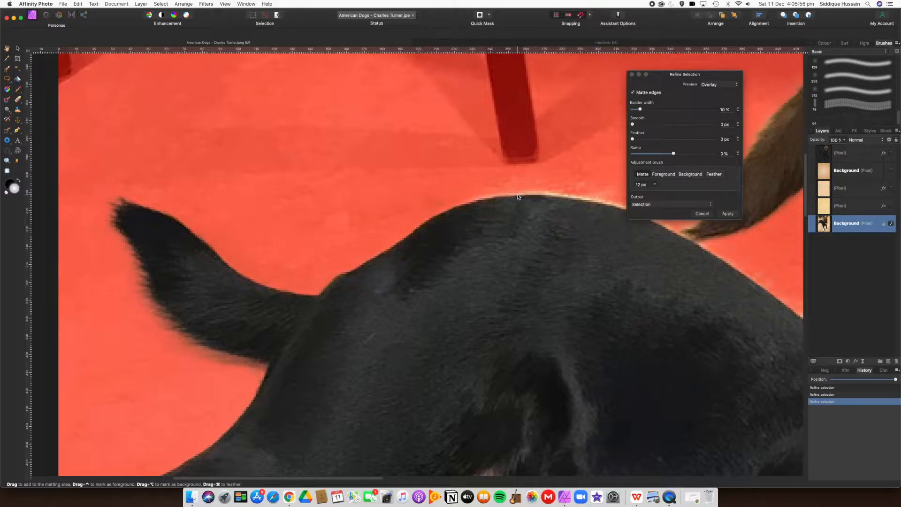
{"action": "mouse_move", "coordinate": [548, 208]}
{"action": "left_mouse_down"}
{"action": "mouse_move", "coordinate": [465, 193]}
{"action": "mouse_move", "coordinate": [324, 209]}
{"action": "left_mouse_up"}
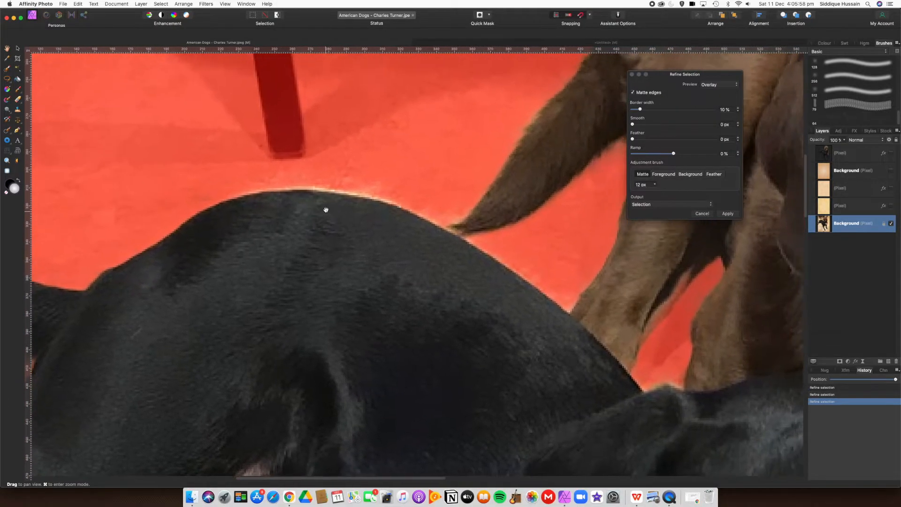
{"action": "mouse_move", "coordinate": [240, 197]}
{"action": "left_mouse_down"}
{"action": "mouse_move", "coordinate": [337, 188]}
{"action": "mouse_move", "coordinate": [379, 195]}
{"action": "mouse_move", "coordinate": [416, 219]}
{"action": "mouse_move", "coordinate": [332, 214]}
{"action": "mouse_move", "coordinate": [320, 208]}
{"action": "mouse_move", "coordinate": [317, 188]}
{"action": "mouse_move", "coordinate": [325, 216]}
{"action": "mouse_move", "coordinate": [393, 265]}
{"action": "mouse_move", "coordinate": [272, 217]}
{"action": "mouse_move", "coordinate": [312, 238]}
{"action": "mouse_move", "coordinate": [333, 213]}
{"action": "left_mouse_up"}
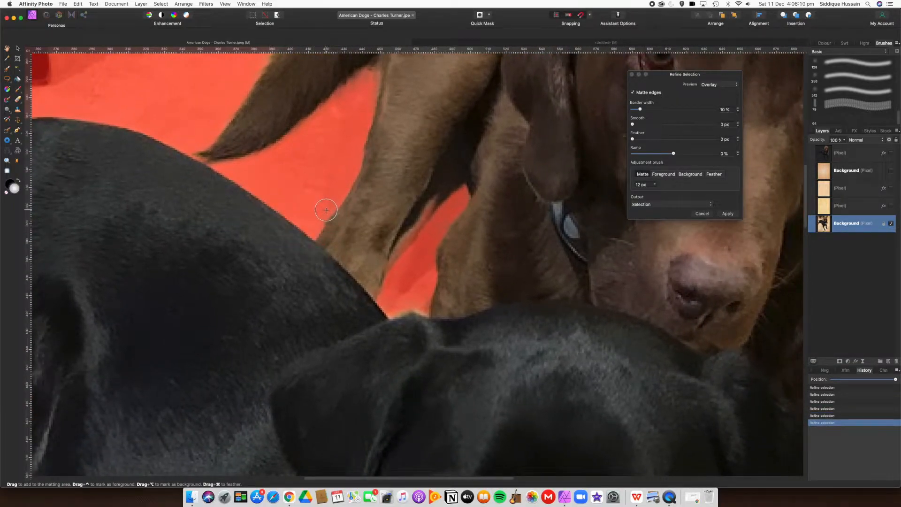
- Refine the selection edge around the brown dog's tail with the 12 px Matte brush, on both the upper and lower side
{"action": "mouse_move", "coordinate": [347, 179]}
{"action": "left_mouse_down"}
{"action": "mouse_move", "coordinate": [285, 281]}
{"action": "mouse_move", "coordinate": [286, 316]}
{"action": "mouse_move", "coordinate": [309, 250]}
{"action": "mouse_move", "coordinate": [302, 281]}
{"action": "mouse_move", "coordinate": [306, 211]}
{"action": "mouse_move", "coordinate": [267, 244]}
{"action": "left_mouse_up"}
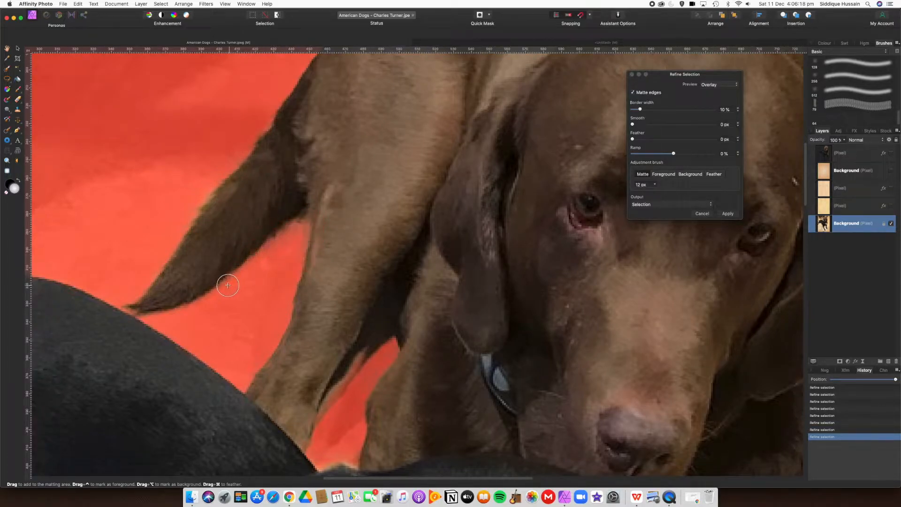
{"action": "left_click_drag", "start_coordinate": [227, 277], "coordinate": [364, 235]}
{"action": "mouse_move", "coordinate": [262, 268]}
{"action": "left_mouse_down"}
{"action": "mouse_move", "coordinate": [289, 246]}
{"action": "mouse_move", "coordinate": [328, 175]}
{"action": "mouse_move", "coordinate": [362, 136]}
{"action": "left_mouse_up"}
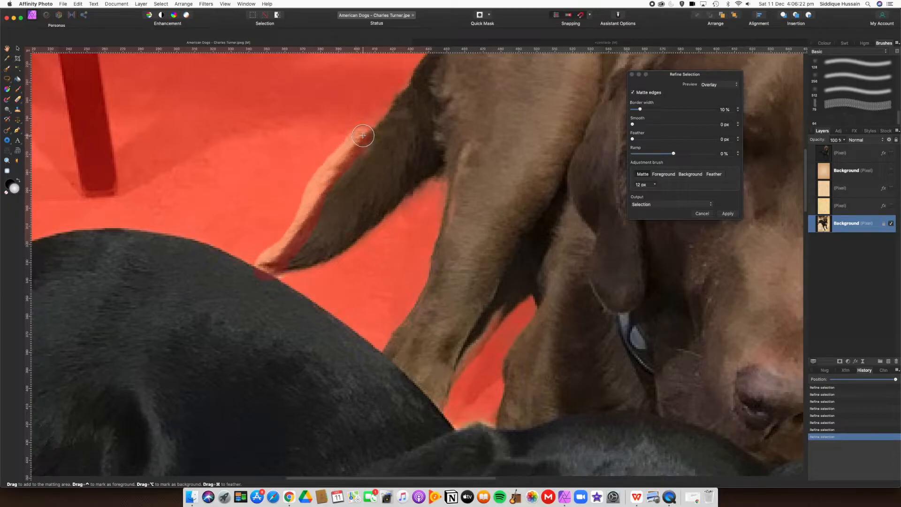
{"action": "scroll", "coordinate": [362, 141], "scroll_direction": "up", "scroll_amount": 5}
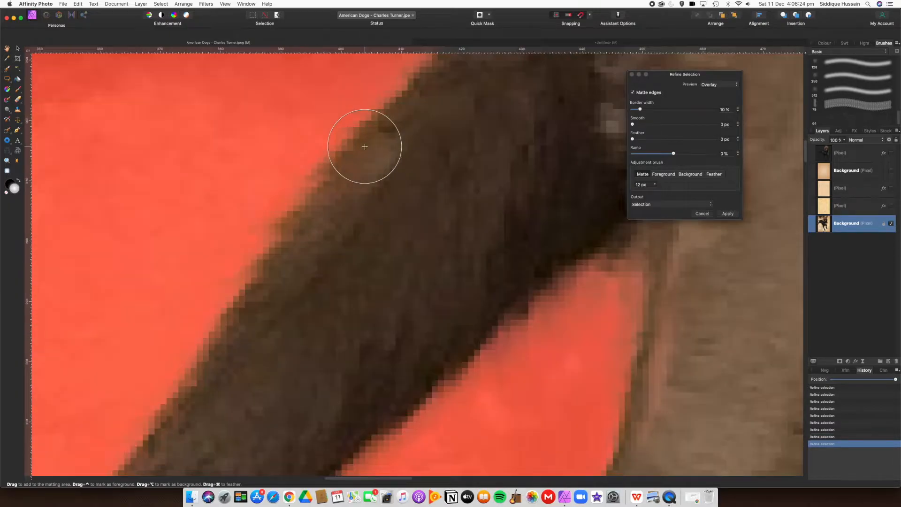
{"action": "scroll", "coordinate": [363, 148], "scroll_direction": "down", "scroll_amount": 2}
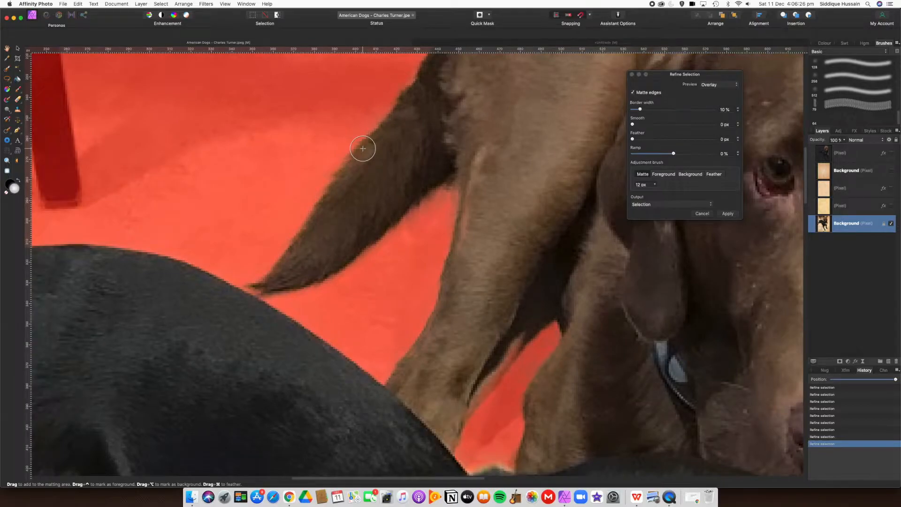
{"action": "left_click_drag", "start_coordinate": [368, 142], "coordinate": [253, 288]}
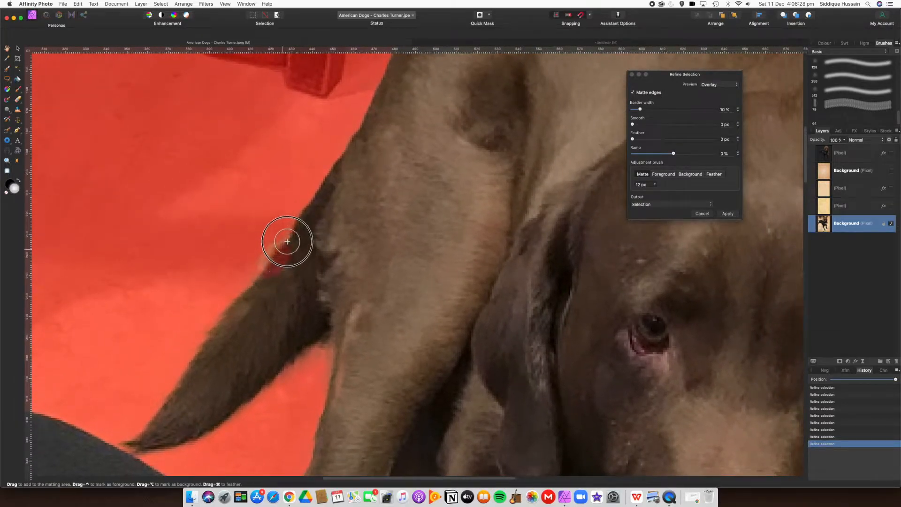
{"action": "mouse_move", "coordinate": [305, 211]}
{"action": "left_mouse_down"}
{"action": "mouse_move", "coordinate": [352, 135]}
{"action": "mouse_move", "coordinate": [257, 345]}
{"action": "left_mouse_up"}
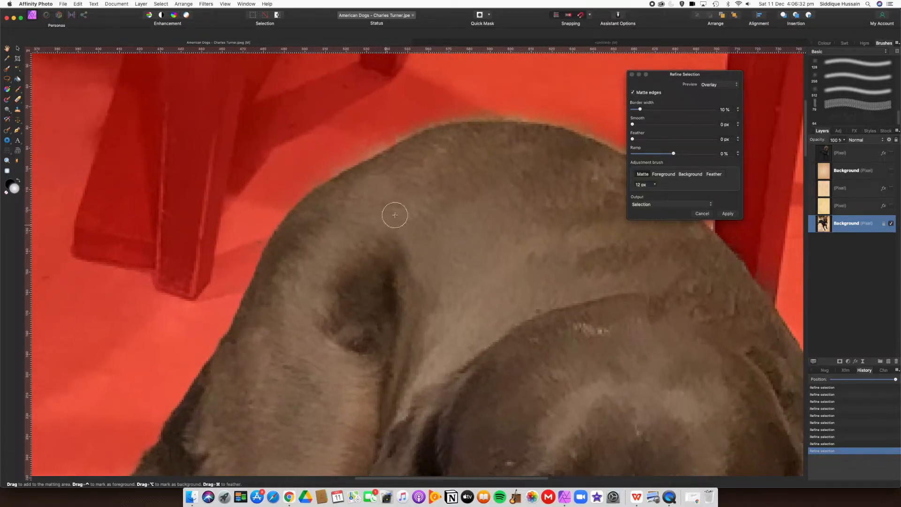
- Refine the selection edge over the brown dog's rump and back and down its far side with the 12 px Matte brush
{"action": "left_click_drag", "start_coordinate": [378, 212], "coordinate": [313, 263]}
{"action": "mouse_move", "coordinate": [251, 241]}
{"action": "left_mouse_down"}
{"action": "mouse_move", "coordinate": [362, 184]}
{"action": "mouse_move", "coordinate": [447, 171]}
{"action": "mouse_move", "coordinate": [524, 185]}
{"action": "mouse_move", "coordinate": [579, 219]}
{"action": "mouse_move", "coordinate": [573, 240]}
{"action": "mouse_move", "coordinate": [424, 170]}
{"action": "mouse_move", "coordinate": [408, 142]}
{"action": "mouse_move", "coordinate": [454, 171]}
{"action": "mouse_move", "coordinate": [572, 325]}
{"action": "mouse_move", "coordinate": [532, 289]}
{"action": "mouse_move", "coordinate": [451, 149]}
{"action": "left_mouse_up"}
{"action": "left_click_drag", "start_coordinate": [489, 303], "coordinate": [494, 109]}
{"action": "left_click_drag", "start_coordinate": [481, 297], "coordinate": [487, 188]}
{"action": "mouse_move", "coordinate": [515, 96]}
{"action": "left_mouse_down"}
{"action": "mouse_move", "coordinate": [519, 161]}
{"action": "mouse_move", "coordinate": [489, 294]}
{"action": "mouse_move", "coordinate": [459, 337]}
{"action": "mouse_move", "coordinate": [398, 170]}
{"action": "left_mouse_up"}
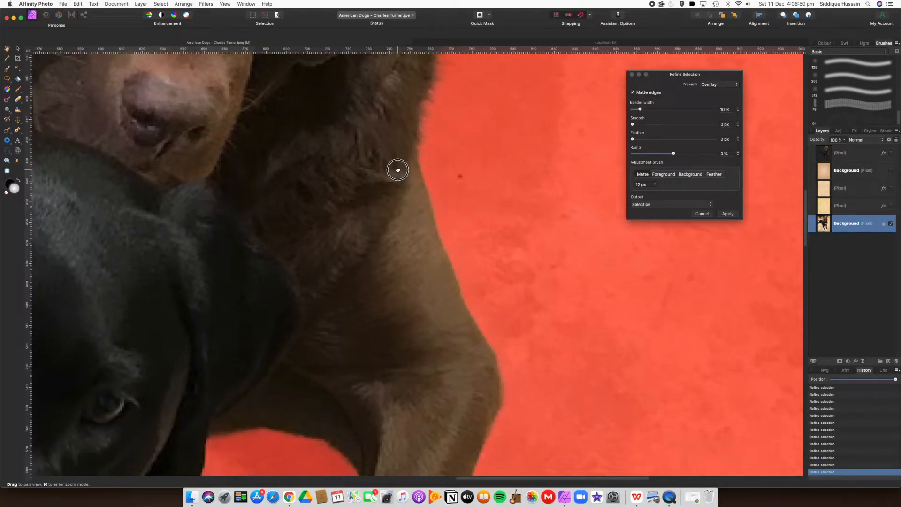
- Refine the selection edge at the brown dog's front paw with the 12 px Matte brush
{"action": "left_click_drag", "start_coordinate": [424, 257], "coordinate": [426, 134]}
{"action": "mouse_move", "coordinate": [446, 282]}
{"action": "left_mouse_down"}
{"action": "mouse_move", "coordinate": [469, 218]}
{"action": "mouse_move", "coordinate": [466, 144]}
{"action": "left_mouse_up"}
{"action": "left_click_drag", "start_coordinate": [450, 320], "coordinate": [449, 190]}
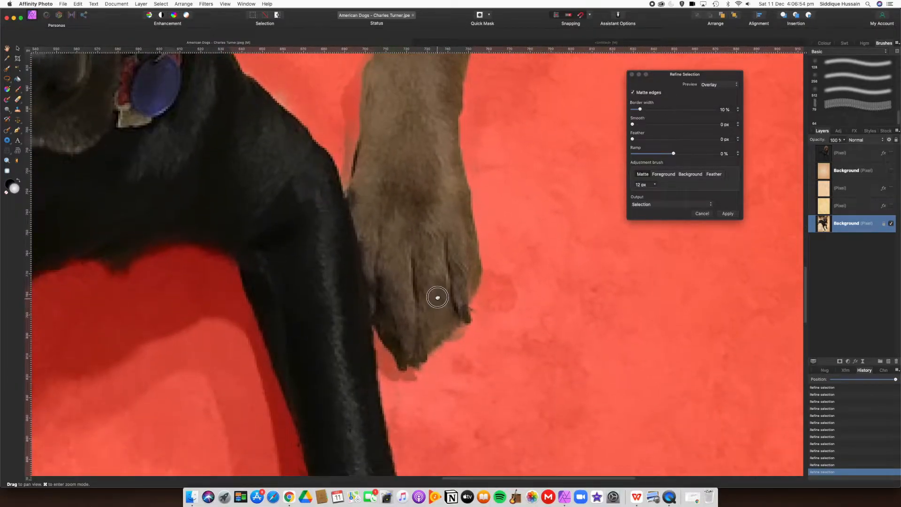
{"action": "left_click_drag", "start_coordinate": [437, 297], "coordinate": [435, 227]}
{"action": "mouse_move", "coordinate": [460, 265]}
{"action": "left_mouse_down"}
{"action": "mouse_move", "coordinate": [447, 281]}
{"action": "mouse_move", "coordinate": [463, 255]}
{"action": "left_mouse_up"}
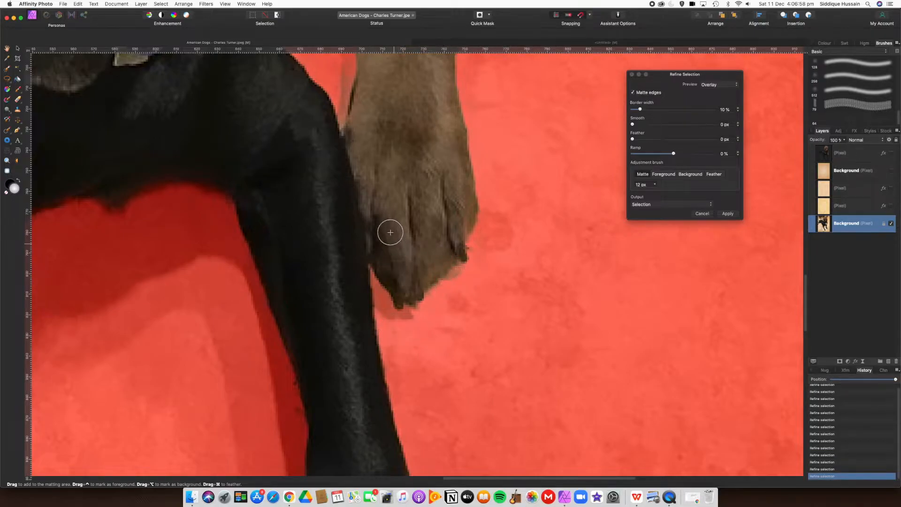
- Refine the selection edge along the black dog's shoulder, facing the brown dog's foreleg, with the 12 px Matte brush
{"action": "left_click_drag", "start_coordinate": [390, 232], "coordinate": [469, 356]}
{"action": "left_click_drag", "start_coordinate": [447, 296], "coordinate": [445, 385]}
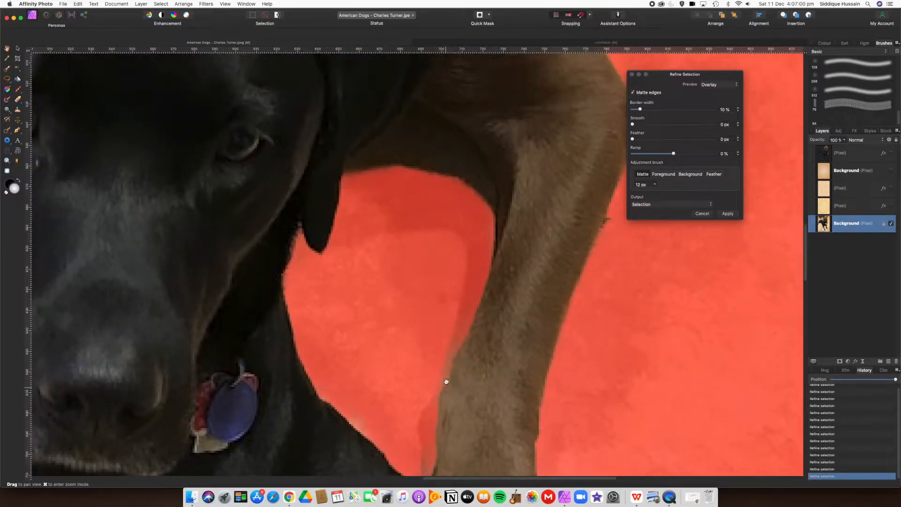
{"action": "left_click_drag", "start_coordinate": [506, 233], "coordinate": [481, 290]}
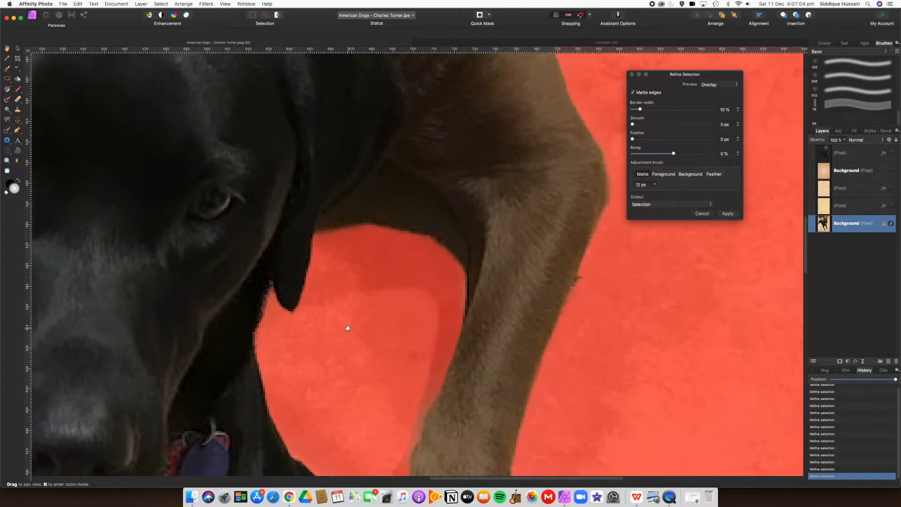
{"action": "left_click_drag", "start_coordinate": [347, 327], "coordinate": [477, 51]}
{"action": "left_click_drag", "start_coordinate": [478, 227], "coordinate": [427, 156]}
{"action": "mouse_move", "coordinate": [354, 100]}
{"action": "left_mouse_down"}
{"action": "mouse_move", "coordinate": [393, 119]}
{"action": "mouse_move", "coordinate": [442, 174]}
{"action": "left_mouse_up"}
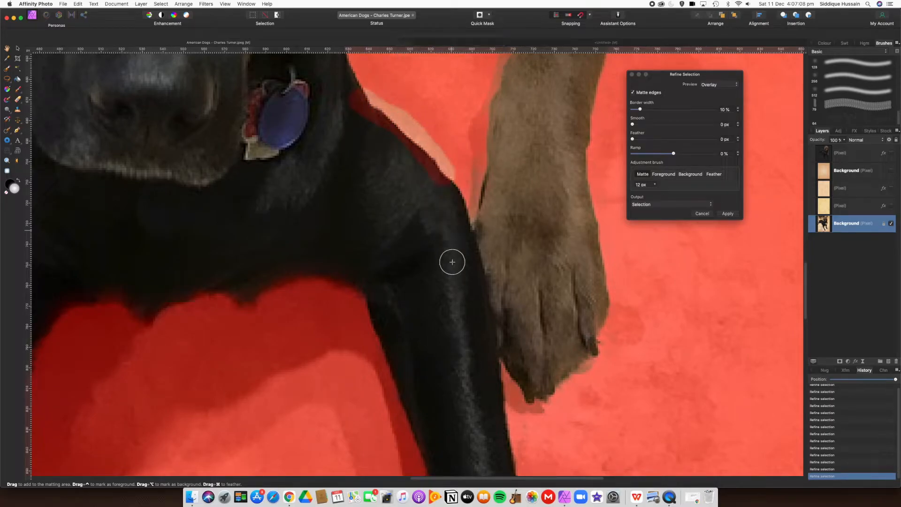
- Refine the outer selection edge of the black dog's long outstretched front leg, working upward from above the paw with the 12 px Matte brush
{"action": "left_click_drag", "start_coordinate": [471, 342], "coordinate": [436, 108]}
{"action": "left_click_drag", "start_coordinate": [472, 284], "coordinate": [561, 279]}
{"action": "left_click_drag", "start_coordinate": [483, 115], "coordinate": [549, 292]}
{"action": "left_click_drag", "start_coordinate": [451, 155], "coordinate": [512, 213]}
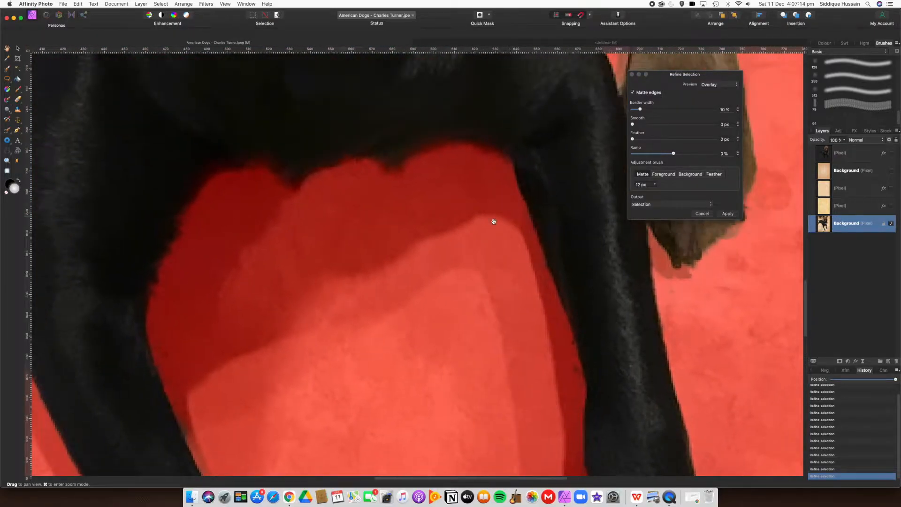
{"action": "left_click_drag", "start_coordinate": [304, 254], "coordinate": [442, 189]}
{"action": "left_click_drag", "start_coordinate": [330, 303], "coordinate": [346, 200]}
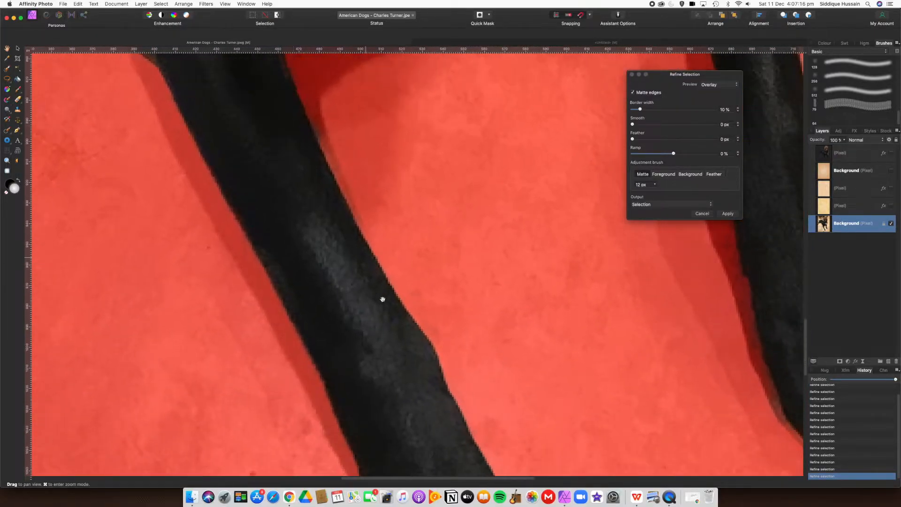
{"action": "left_click_drag", "start_coordinate": [375, 283], "coordinate": [301, 203]}
{"action": "left_click_drag", "start_coordinate": [404, 322], "coordinate": [350, 186]}
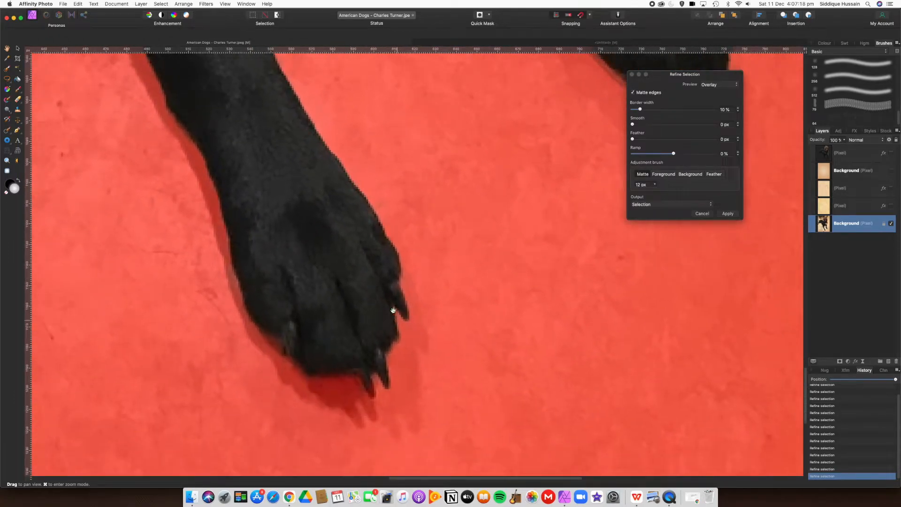
{"action": "left_click_drag", "start_coordinate": [299, 320], "coordinate": [422, 305]}
{"action": "mouse_move", "coordinate": [368, 181]}
{"action": "left_mouse_down"}
{"action": "mouse_move", "coordinate": [450, 265]}
{"action": "mouse_move", "coordinate": [426, 286]}
{"action": "mouse_move", "coordinate": [458, 327]}
{"action": "left_mouse_up"}
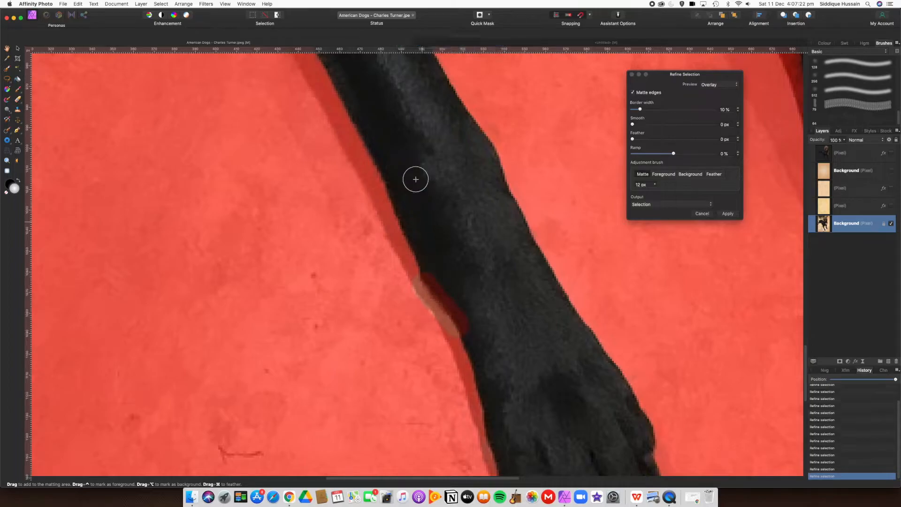
{"action": "left_click_drag", "start_coordinate": [415, 173], "coordinate": [478, 282]}
{"action": "left_click_drag", "start_coordinate": [431, 169], "coordinate": [481, 225]}
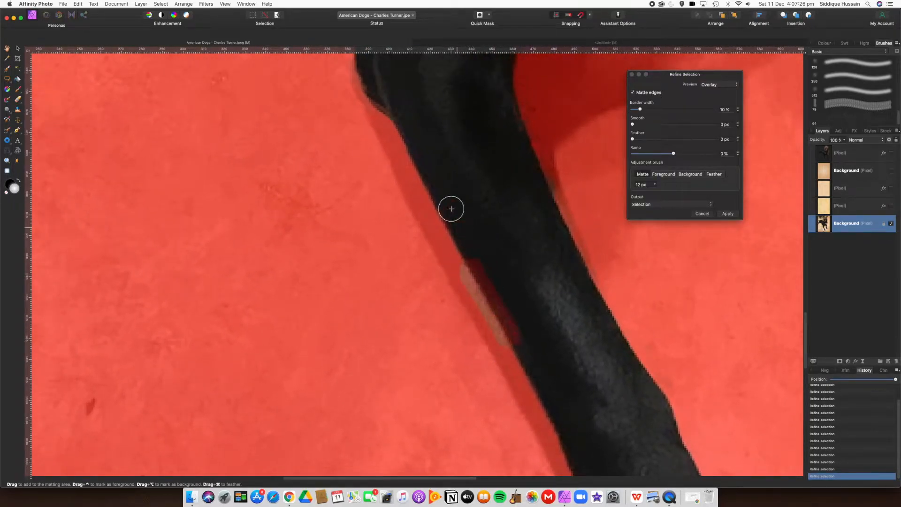
{"action": "left_click_drag", "start_coordinate": [428, 100], "coordinate": [555, 286]}
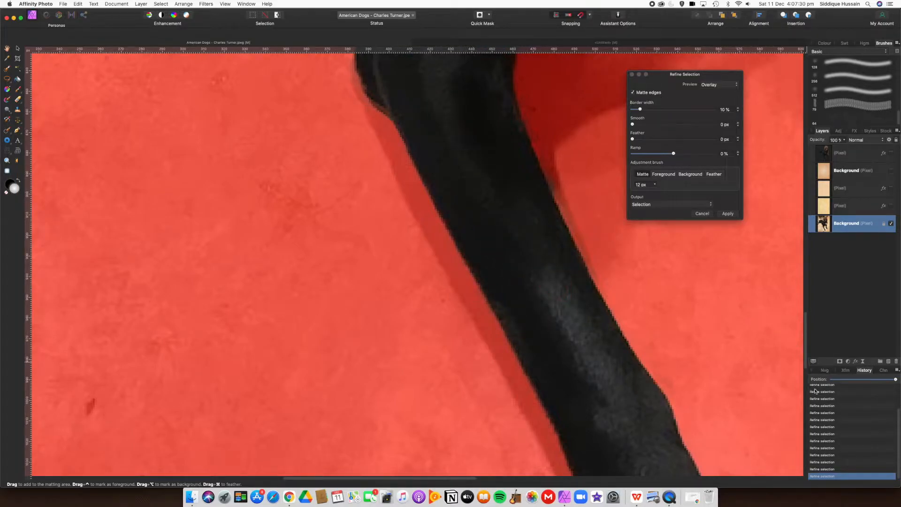
{"action": "left_click", "coordinate": [825, 469]}
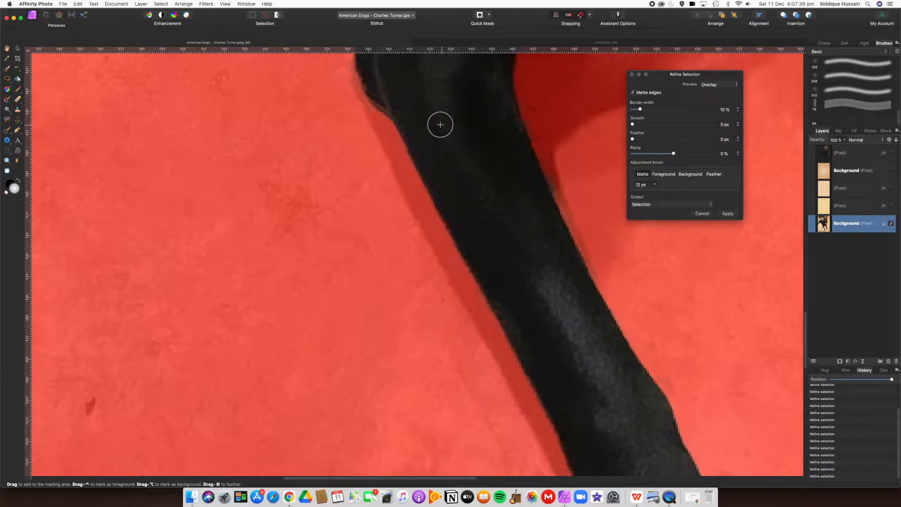
{"action": "left_click", "coordinate": [677, 80]}
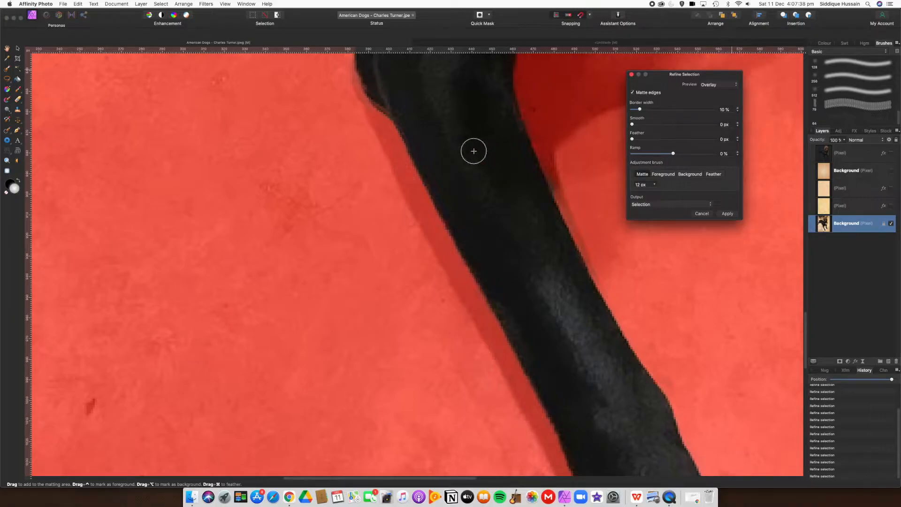
- Refine the selection edge around the black dog's front elbow and along its belly with the 12 px Matte brush
{"action": "left_click_drag", "start_coordinate": [438, 137], "coordinate": [516, 316]}
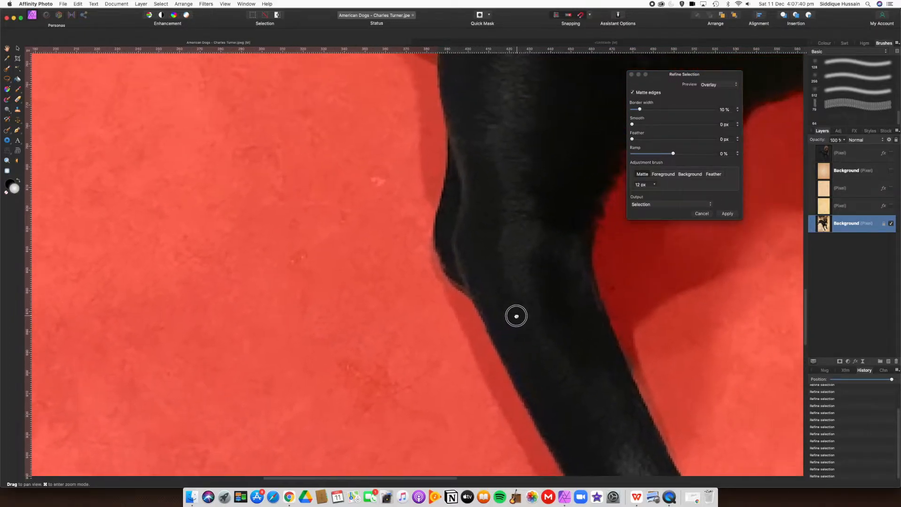
{"action": "mouse_move", "coordinate": [431, 257]}
{"action": "left_mouse_down"}
{"action": "mouse_move", "coordinate": [465, 297]}
{"action": "mouse_move", "coordinate": [466, 316]}
{"action": "left_mouse_up"}
{"action": "left_click_drag", "start_coordinate": [471, 125], "coordinate": [537, 298]}
{"action": "left_click_drag", "start_coordinate": [434, 156], "coordinate": [486, 303]}
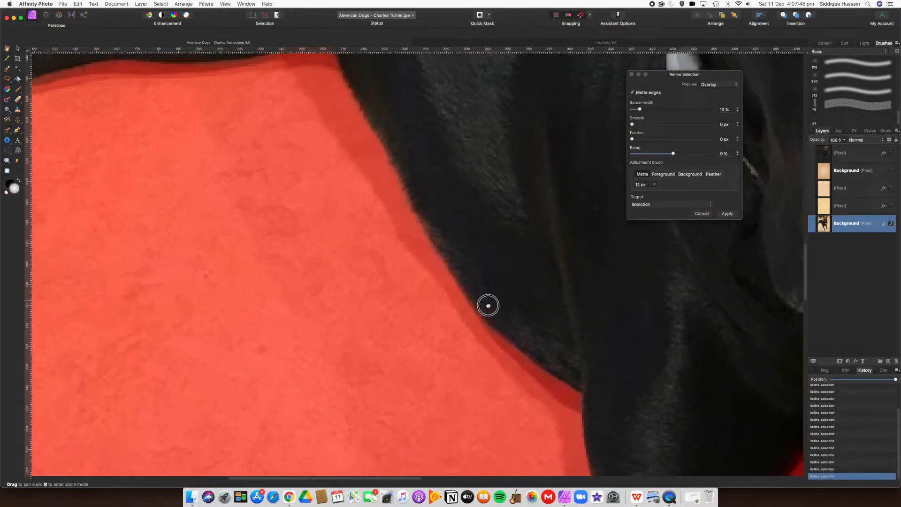
{"action": "left_click_drag", "start_coordinate": [382, 169], "coordinate": [488, 336]}
- Refine the upper selection edge of the black dog's lower hind leg out to the photo's border with the 12 px Matte brush
{"action": "left_click_drag", "start_coordinate": [352, 148], "coordinate": [523, 312]}
{"action": "left_click_drag", "start_coordinate": [318, 267], "coordinate": [442, 238]}
{"action": "left_click_drag", "start_coordinate": [380, 295], "coordinate": [481, 297]}
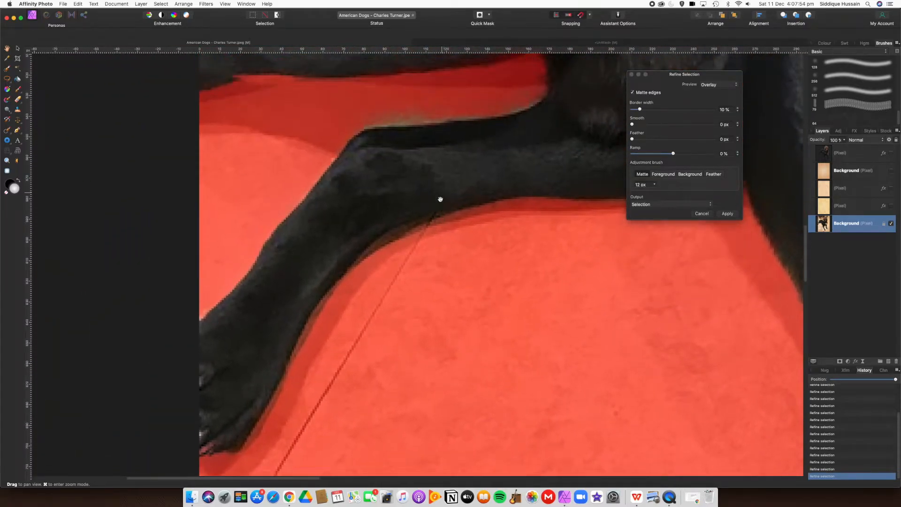
{"action": "left_click_drag", "start_coordinate": [426, 187], "coordinate": [458, 273]}
{"action": "mouse_move", "coordinate": [399, 219]}
{"action": "left_mouse_down"}
{"action": "mouse_move", "coordinate": [448, 205]}
{"action": "mouse_move", "coordinate": [555, 201]}
{"action": "mouse_move", "coordinate": [580, 178]}
{"action": "left_mouse_up"}
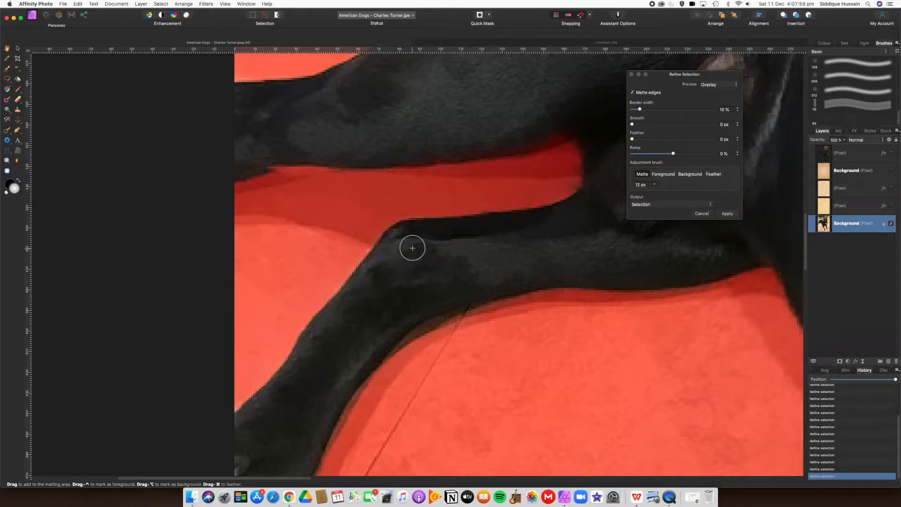
{"action": "mouse_move", "coordinate": [370, 257]}
{"action": "left_mouse_down"}
{"action": "mouse_move", "coordinate": [372, 243]}
{"action": "mouse_move", "coordinate": [308, 315]}
{"action": "mouse_move", "coordinate": [288, 356]}
{"action": "left_mouse_up"}
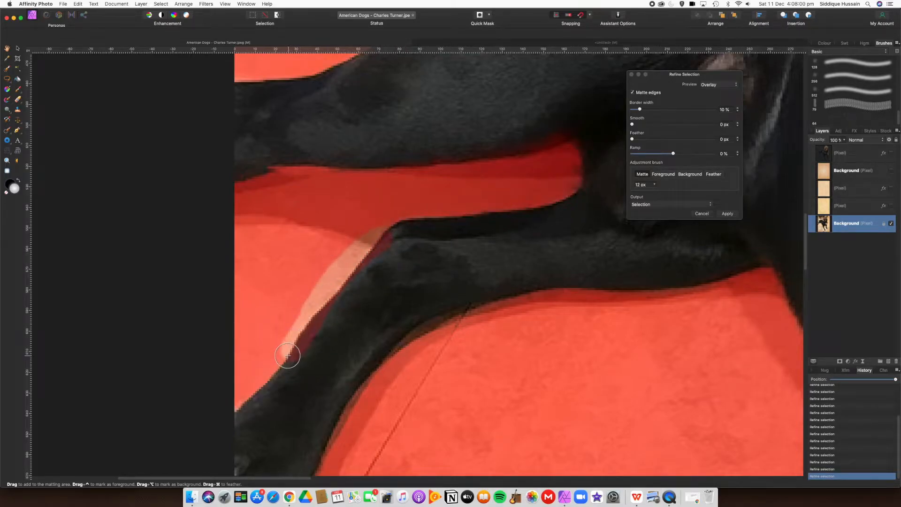
{"action": "left_click", "coordinate": [227, 413]}
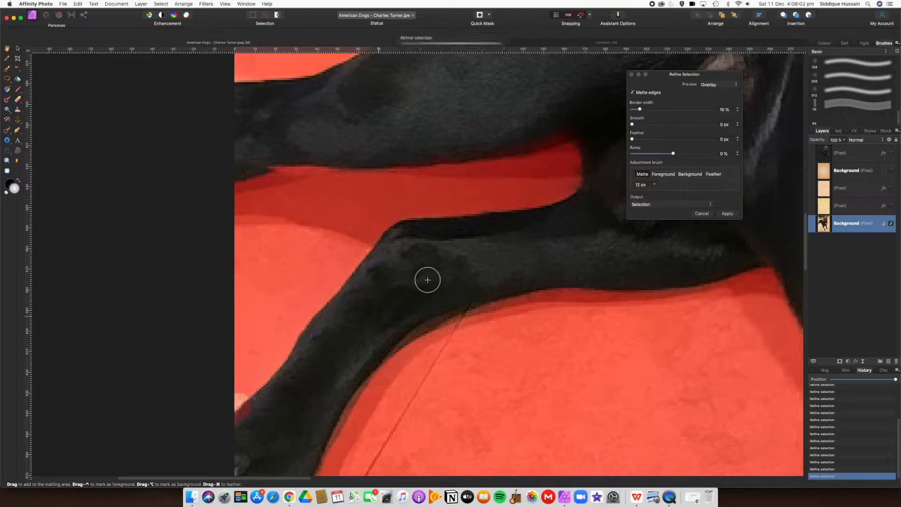
- Refine the top selection edge of the black dog's upper hind leg near the photo's border with the 12 px Matte brush
{"action": "left_click_drag", "start_coordinate": [420, 230], "coordinate": [490, 409]}
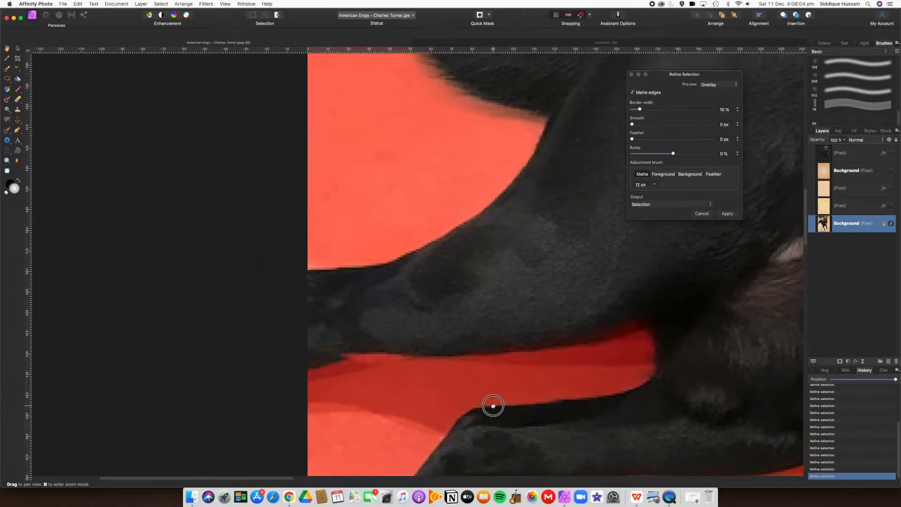
{"action": "mouse_move", "coordinate": [336, 278]}
{"action": "left_mouse_down"}
{"action": "mouse_move", "coordinate": [306, 266]}
{"action": "mouse_move", "coordinate": [385, 266]}
{"action": "left_mouse_up"}
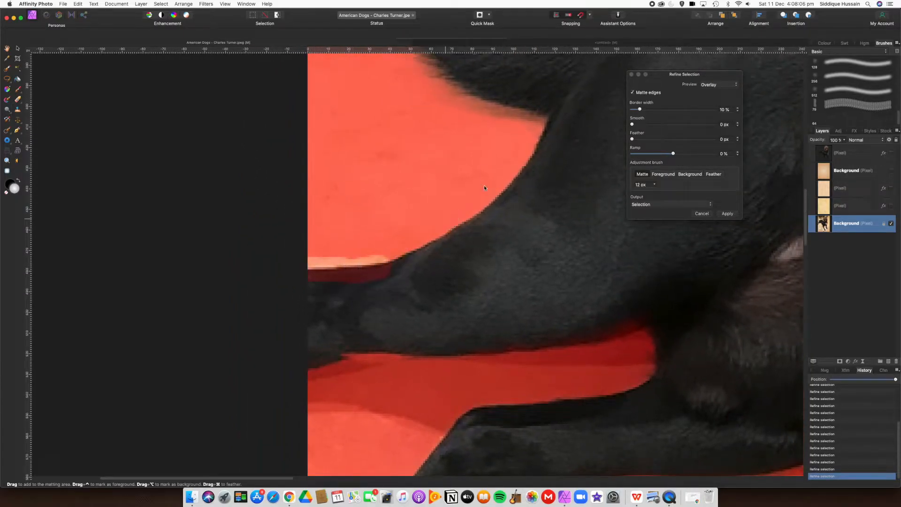
{"action": "left_click_drag", "start_coordinate": [496, 155], "coordinate": [459, 305]}
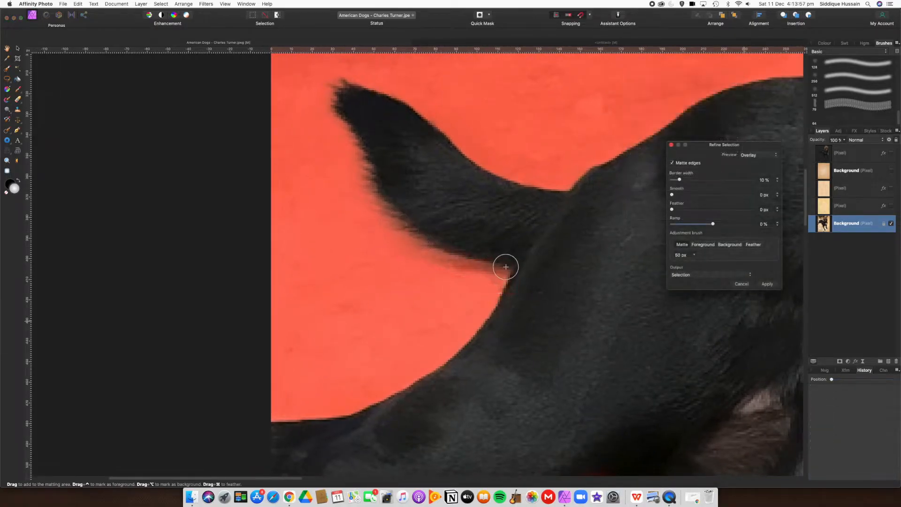
- Refine the selection edge around the black dog's tail with a 50 px Matte brush
{"action": "mouse_move", "coordinate": [505, 263]}
{"action": "left_mouse_down"}
{"action": "mouse_move", "coordinate": [409, 235]}
{"action": "mouse_move", "coordinate": [336, 113]}
{"action": "mouse_move", "coordinate": [352, 137]}
{"action": "left_mouse_up"}
{"action": "left_click_drag", "start_coordinate": [568, 189], "coordinate": [260, 282]}
{"action": "left_click_drag", "start_coordinate": [460, 201], "coordinate": [338, 215]}
{"action": "left_click_drag", "start_coordinate": [500, 281], "coordinate": [364, 158]}
- Switch the adjustment brush to Background and set the refined selection's output to New layer
{"action": "scroll", "coordinate": [435, 237], "scroll_direction": "down", "scroll_amount": 10}
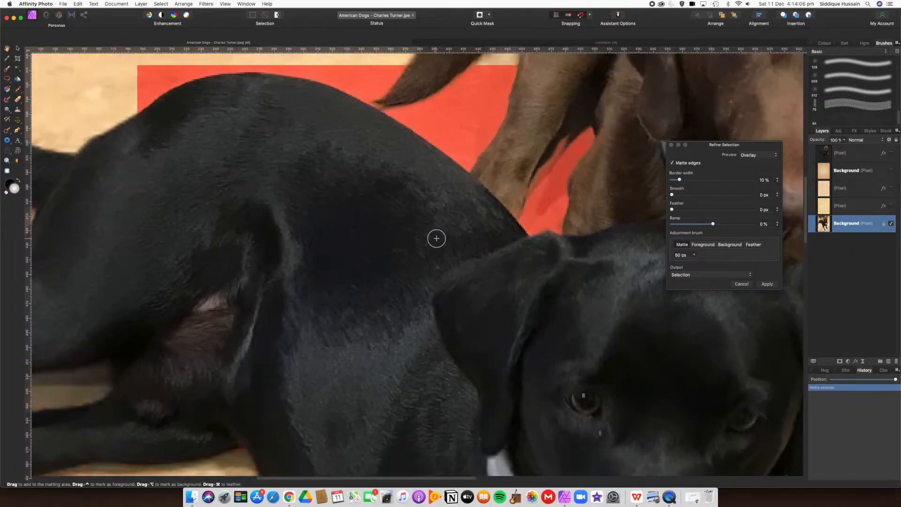
{"action": "scroll", "coordinate": [443, 240], "scroll_direction": "down", "scroll_amount": 6}
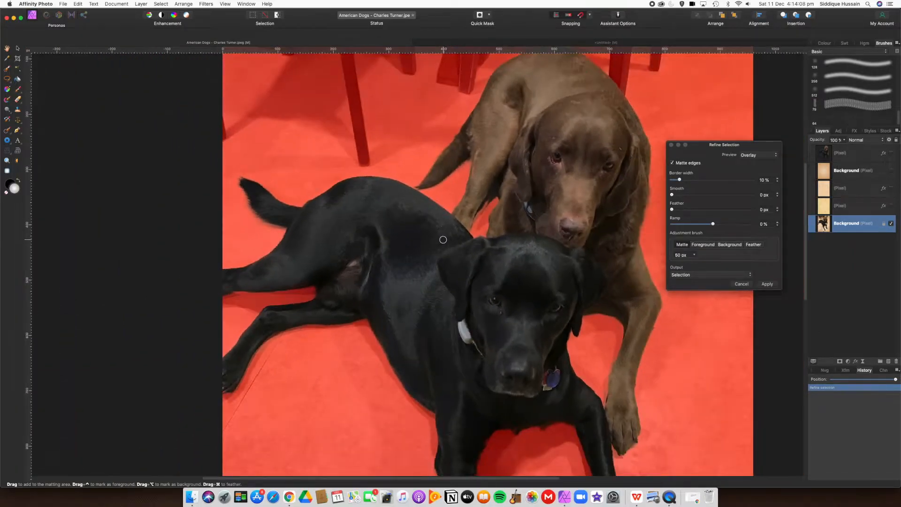
{"action": "scroll", "coordinate": [444, 239], "scroll_direction": "down", "scroll_amount": 1}
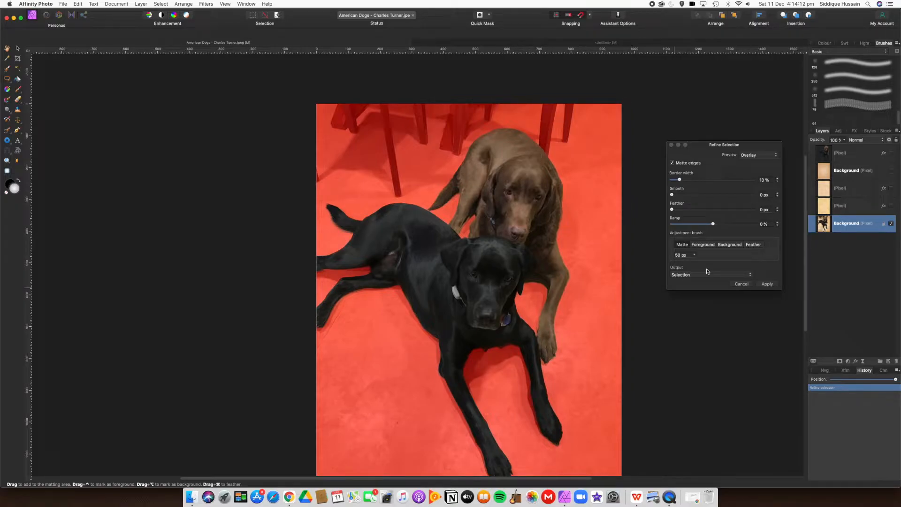
{"action": "left_click", "coordinate": [701, 244]}
{"action": "left_click", "coordinate": [725, 245]}
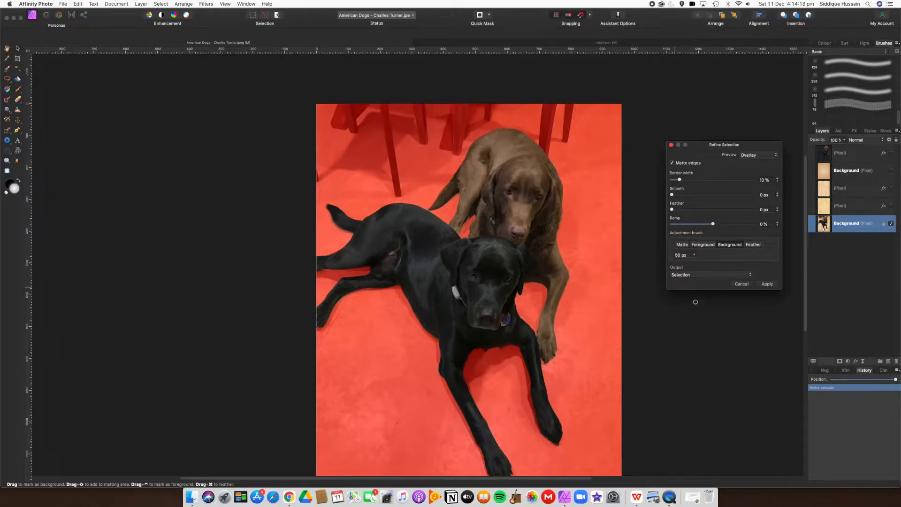
{"action": "left_click", "coordinate": [724, 275]}
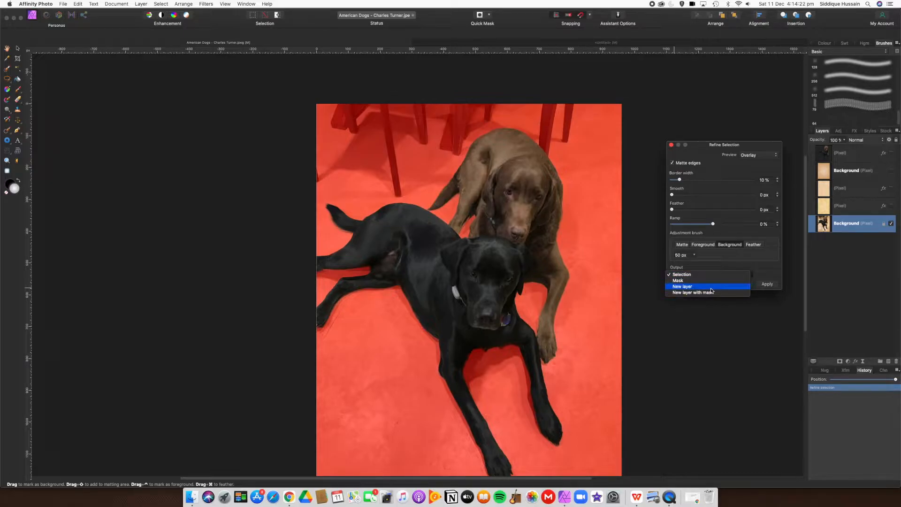
{"action": "left_click", "coordinate": [710, 287]}
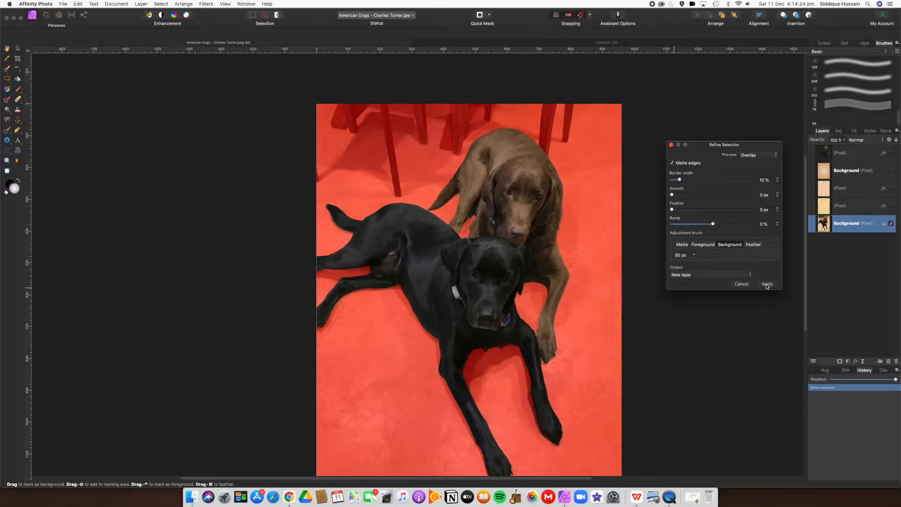
- Apply the refined selection to cut the two dogs out onto a new layer, and check the brown dog's front leg edges
{"action": "left_click", "coordinate": [767, 285]}
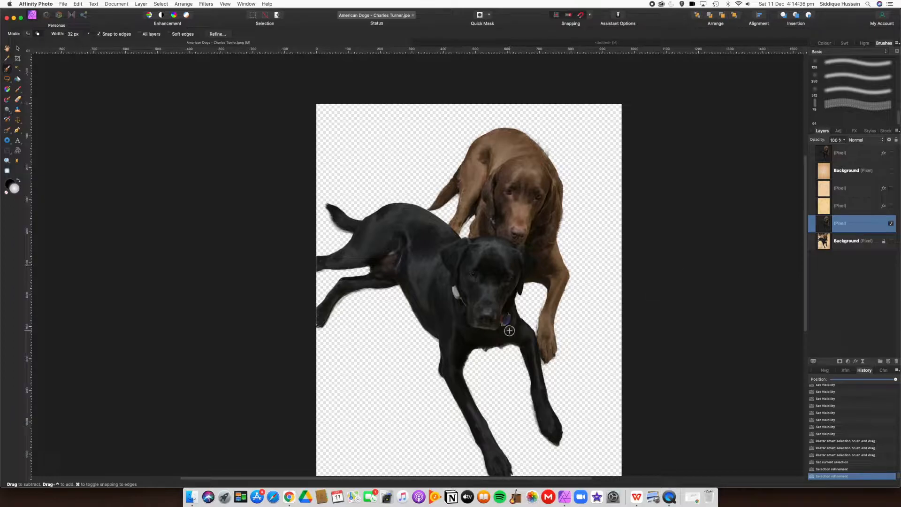
{"action": "scroll", "coordinate": [556, 302], "scroll_direction": "up", "scroll_amount": 10}
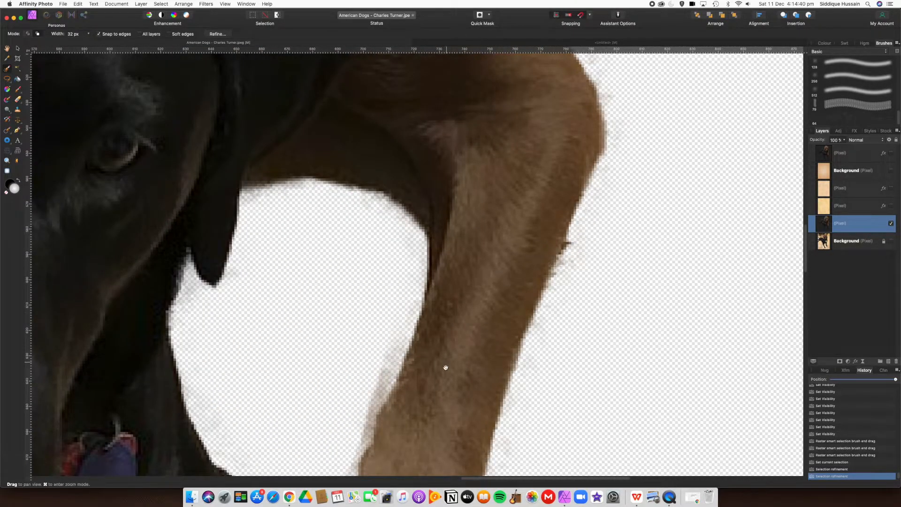
{"action": "left_click_drag", "start_coordinate": [444, 365], "coordinate": [582, 239]}
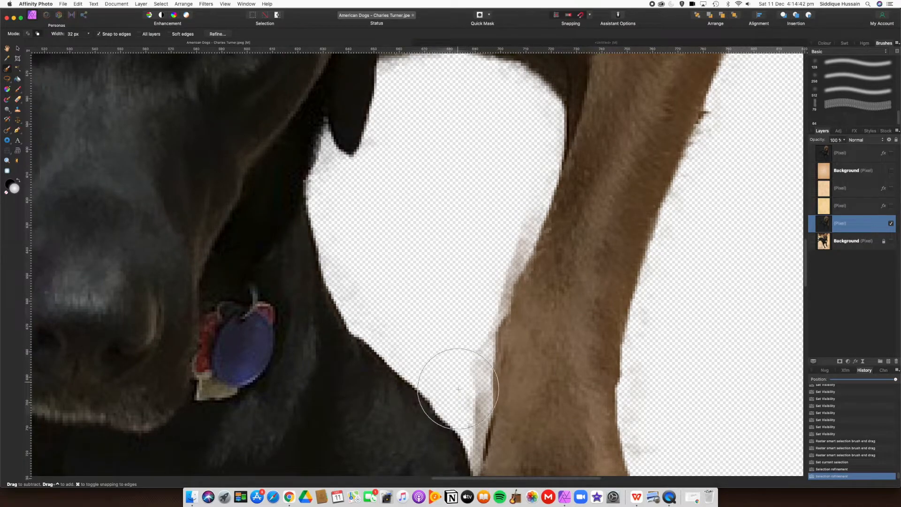
{"action": "left_click_drag", "start_coordinate": [489, 322], "coordinate": [555, 219]}
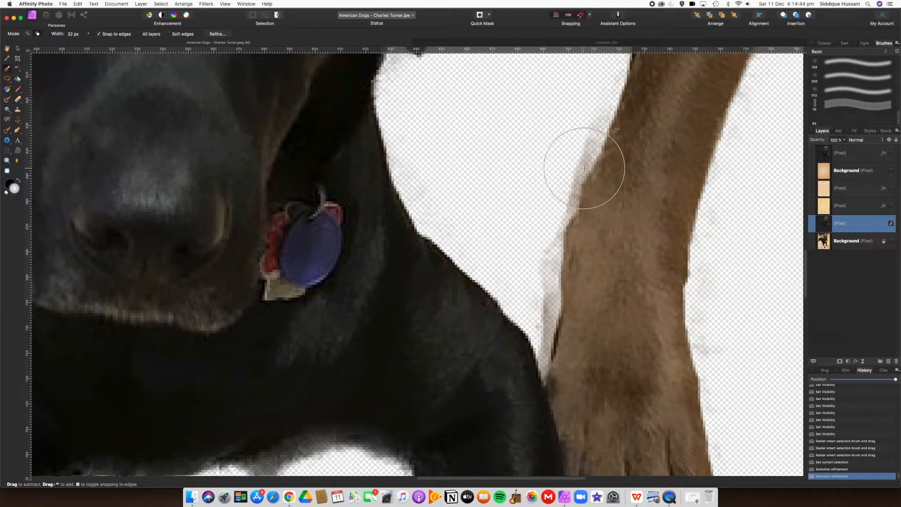
- Set up the Erase Brush with a soft basic round brush of 25% hardness and a width of 17 px
{"action": "key", "text": "bracketleft"}
{"action": "key", "text": "bracketleft"}
{"action": "key", "text": "bracketleft"}
{"action": "key", "text": "bracketleft"}
{"action": "left_click", "coordinate": [19, 102]}
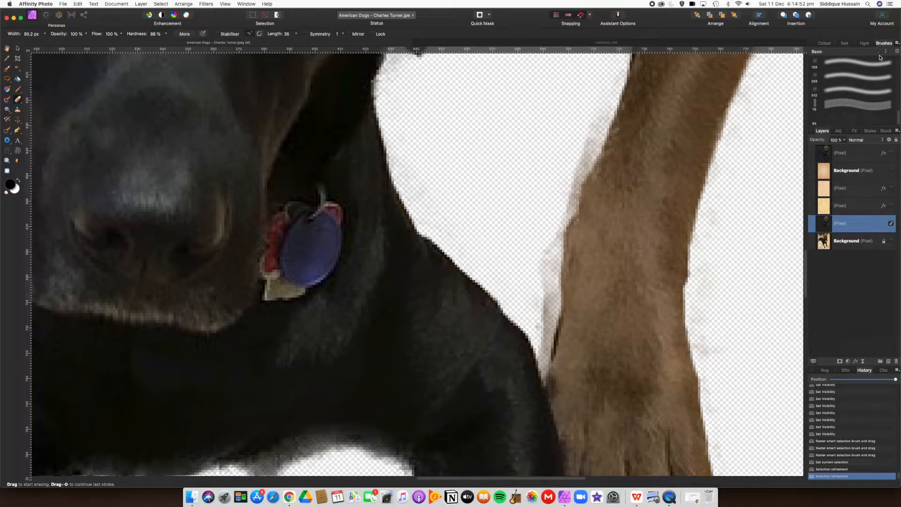
{"action": "scroll", "coordinate": [897, 108], "scroll_direction": "up", "scroll_amount": 10}
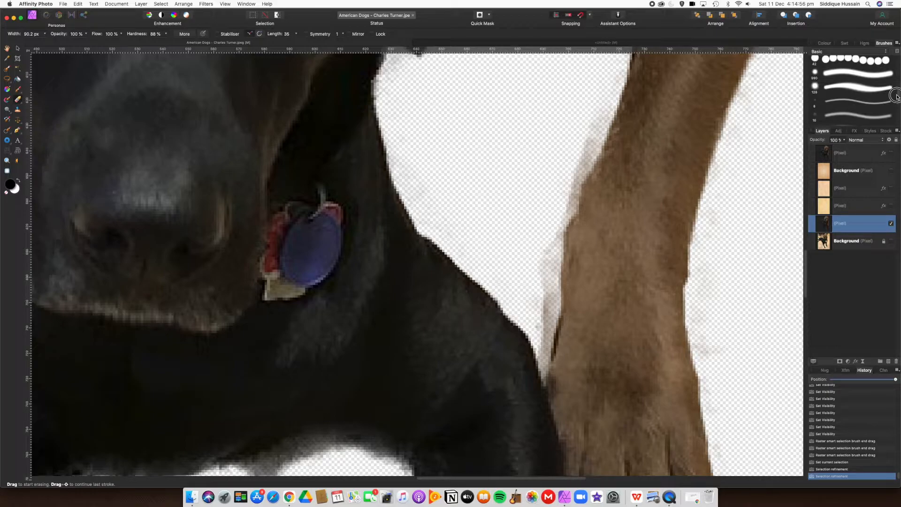
{"action": "scroll", "coordinate": [891, 94], "scroll_direction": "up", "scroll_amount": 1}
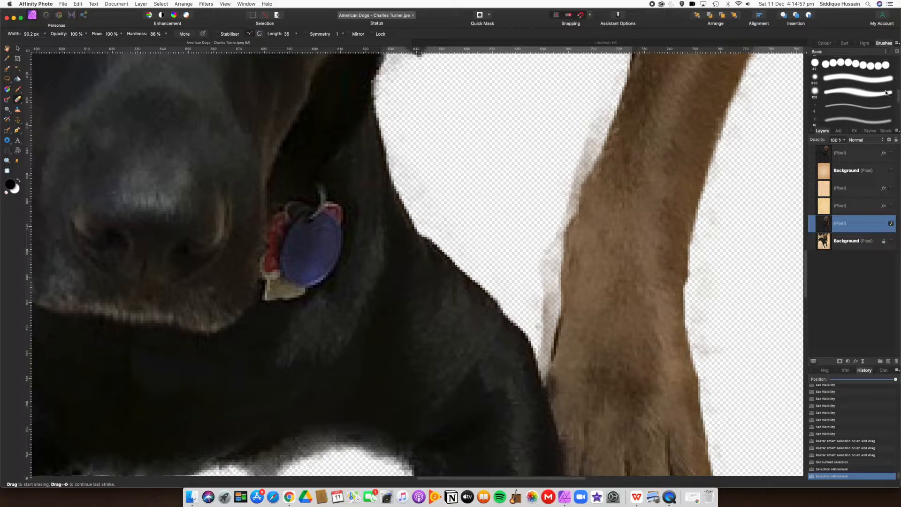
{"action": "double_click", "coordinate": [853, 80]}
{"action": "left_click", "coordinate": [528, 149]}
{"action": "key", "text": "bracketleft"}
{"action": "key", "text": "bracketleft"}
{"action": "key", "text": "bracketleft"}
{"action": "key", "text": "bracketleft"}
{"action": "key", "text": "bracketleft"}
{"action": "key", "text": "bracketleft"}
{"action": "key", "text": "bracketleft"}
{"action": "key", "text": "bracketleft"}
{"action": "key", "text": "bracketleft"}
{"action": "key", "text": "bracketleft"}
{"action": "key", "text": "bracketleft"}
{"action": "key", "text": "bracketleft"}
{"action": "key", "text": "bracketleft"}
{"action": "key", "text": "bracketleft"}
{"action": "key", "text": "bracketleft"}
{"action": "key", "text": "bracketleft"}
{"action": "key", "text": "bracketleft"}
{"action": "key", "text": "bracketleft"}
{"action": "key", "text": "bracketleft"}
{"action": "key", "text": "bracketleft"}
{"action": "key", "text": "bracketleft"}
{"action": "key", "text": "bracketleft"}
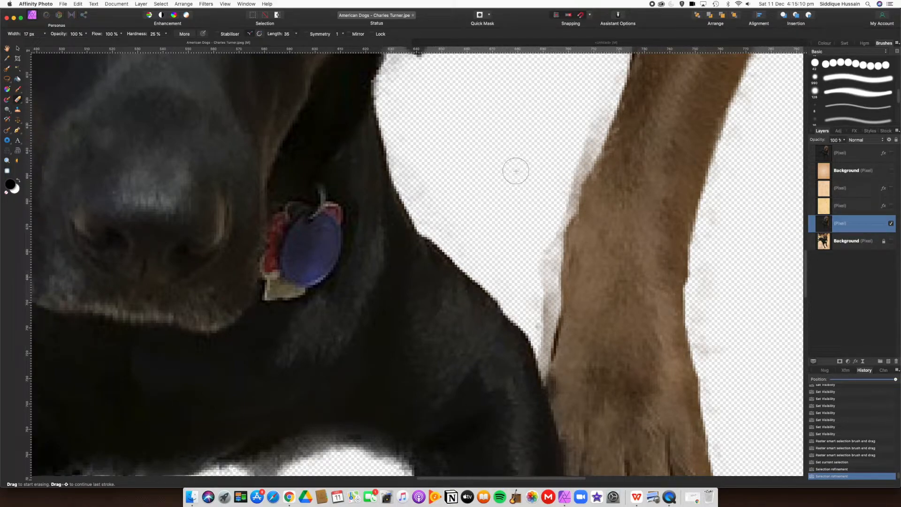
- Erase the leftover background fringe along both edges of the brown dog's front leg, using a narrower brush close to the fur
{"action": "mouse_move", "coordinate": [591, 113]}
{"action": "left_mouse_down"}
{"action": "mouse_move", "coordinate": [583, 121]}
{"action": "mouse_move", "coordinate": [591, 145]}
{"action": "left_mouse_up"}
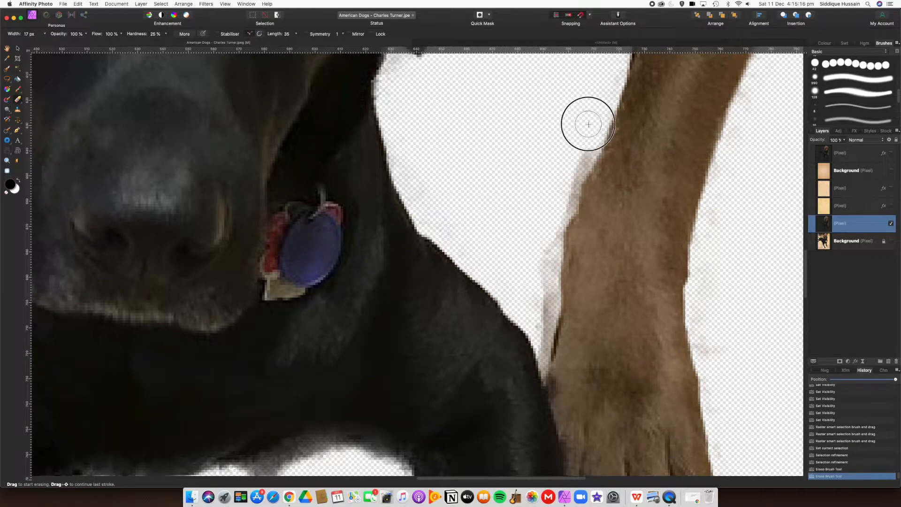
{"action": "mouse_move", "coordinate": [585, 118]}
{"action": "left_mouse_down"}
{"action": "mouse_move", "coordinate": [540, 255]}
{"action": "mouse_move", "coordinate": [543, 283]}
{"action": "mouse_move", "coordinate": [552, 269]}
{"action": "mouse_move", "coordinate": [549, 325]}
{"action": "mouse_move", "coordinate": [542, 317]}
{"action": "mouse_move", "coordinate": [537, 329]}
{"action": "mouse_move", "coordinate": [536, 301]}
{"action": "mouse_move", "coordinate": [549, 318]}
{"action": "mouse_move", "coordinate": [540, 351]}
{"action": "left_mouse_up"}
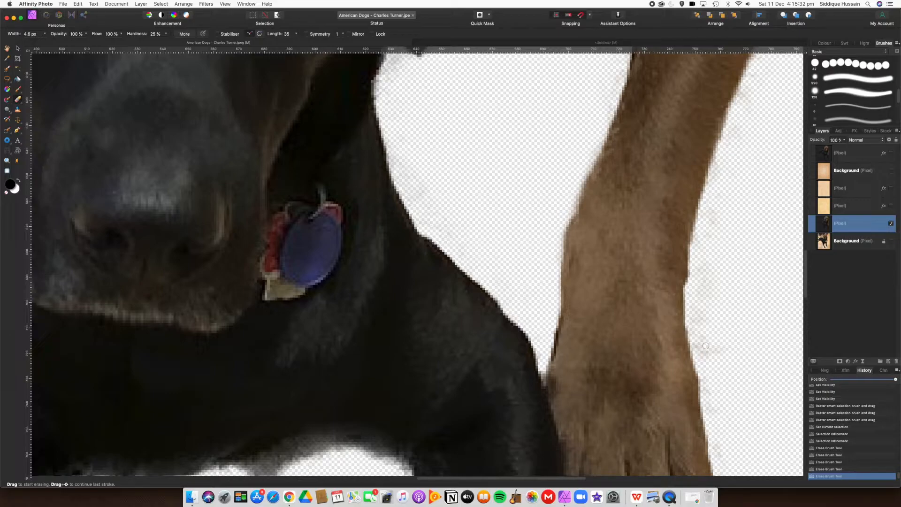
{"action": "key", "text": "]"}
{"action": "mouse_move", "coordinate": [718, 346]}
{"action": "left_mouse_down"}
{"action": "mouse_move", "coordinate": [715, 321]}
{"action": "mouse_move", "coordinate": [701, 329]}
{"action": "mouse_move", "coordinate": [714, 249]}
{"action": "left_mouse_up"}
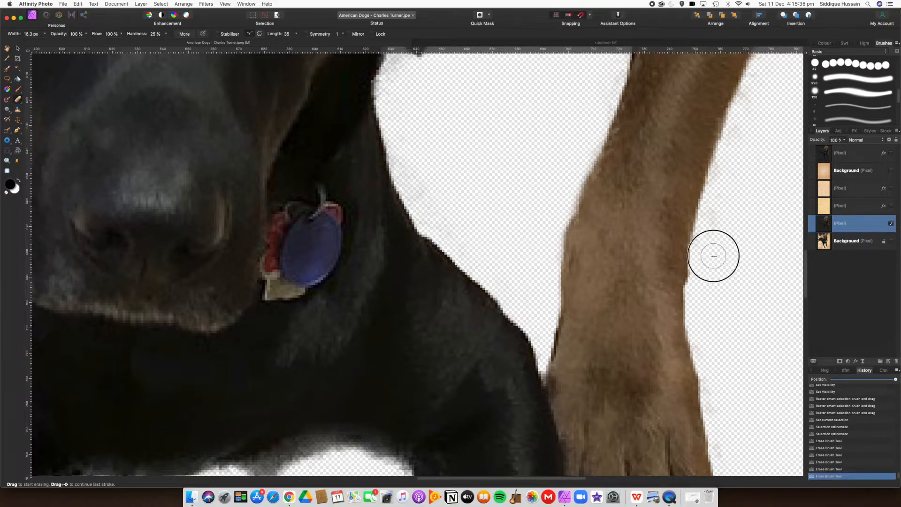
{"action": "left_click_drag", "start_coordinate": [707, 250], "coordinate": [736, 151]}
{"action": "left_click_drag", "start_coordinate": [750, 99], "coordinate": [756, 89]}
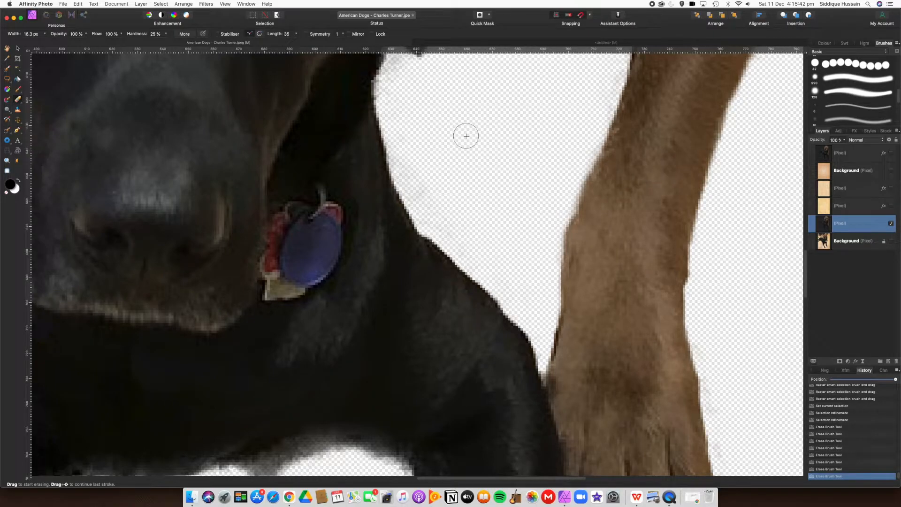
- Erase the fringe around the brown dog's front paw and in the narrow gap beside the black dog's leg with a smaller eraser
{"action": "left_click_drag", "start_coordinate": [633, 329], "coordinate": [543, 119]}
{"action": "mouse_move", "coordinate": [619, 140]}
{"action": "left_mouse_down"}
{"action": "mouse_move", "coordinate": [641, 264]}
{"action": "mouse_move", "coordinate": [629, 310]}
{"action": "mouse_move", "coordinate": [577, 378]}
{"action": "mouse_move", "coordinate": [515, 408]}
{"action": "mouse_move", "coordinate": [523, 479]}
{"action": "mouse_move", "coordinate": [532, 454]}
{"action": "left_mouse_up"}
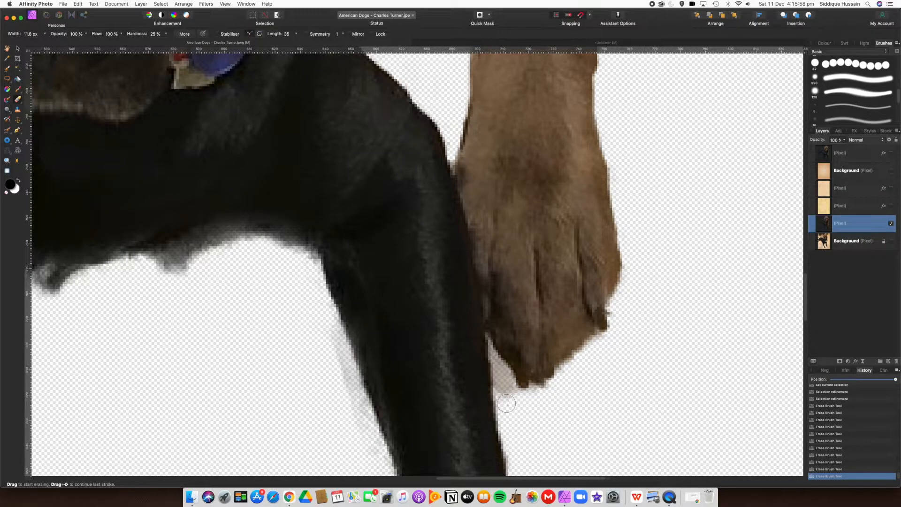
{"action": "key", "text": "bracketleft"}
{"action": "key", "text": "bracketleft"}
{"action": "scroll", "coordinate": [510, 384], "scroll_direction": "up", "scroll_amount": 1}
{"action": "scroll", "coordinate": [500, 379], "scroll_direction": "up", "scroll_amount": 2}
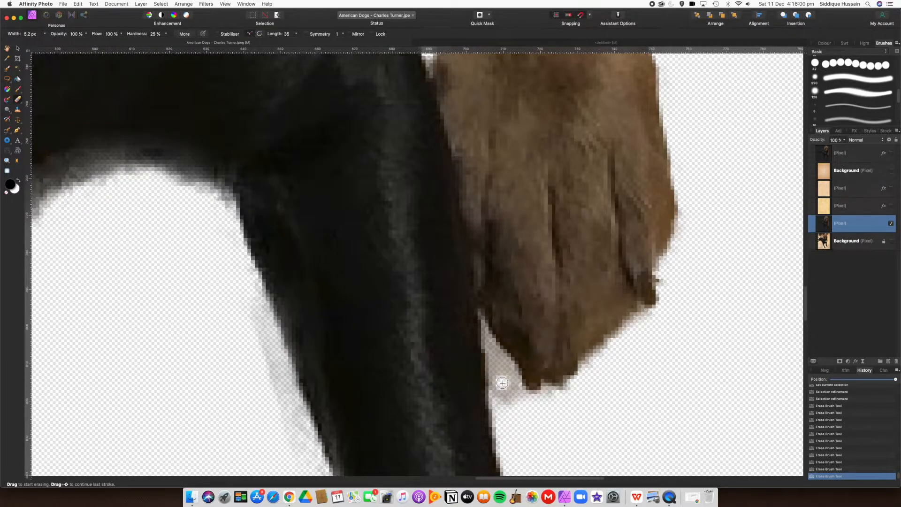
{"action": "key", "text": "bracketleft"}
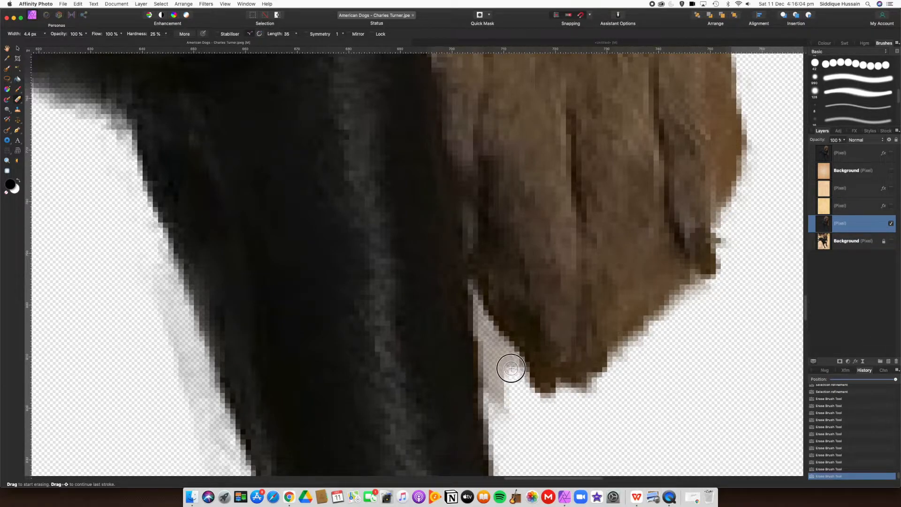
{"action": "mouse_move", "coordinate": [493, 370]}
{"action": "left_mouse_down"}
{"action": "mouse_move", "coordinate": [492, 350]}
{"action": "mouse_move", "coordinate": [501, 348]}
{"action": "mouse_move", "coordinate": [480, 332]}
{"action": "left_mouse_up"}
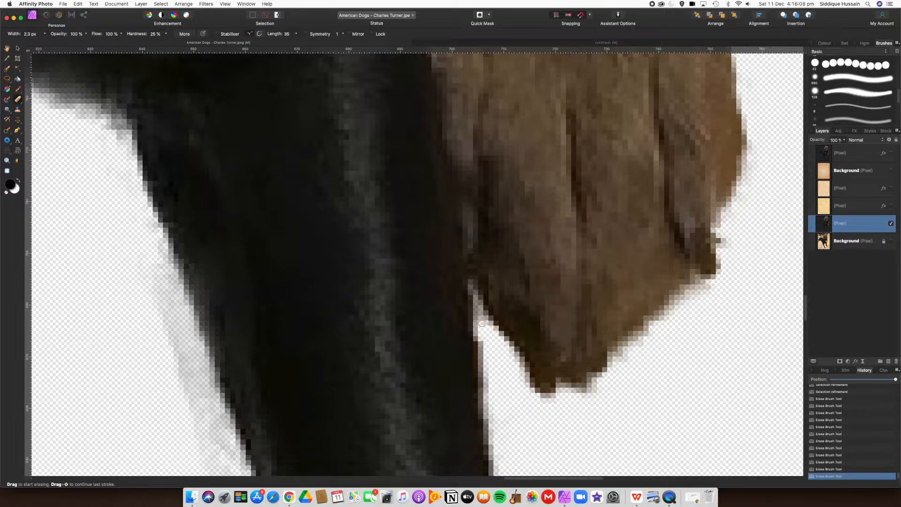
- Erase the fringe along the outer edge of the black dog's front leg beside the brown paw with a 12.4 px eraser
{"action": "scroll", "coordinate": [513, 379], "scroll_direction": "down", "scroll_amount": 5}
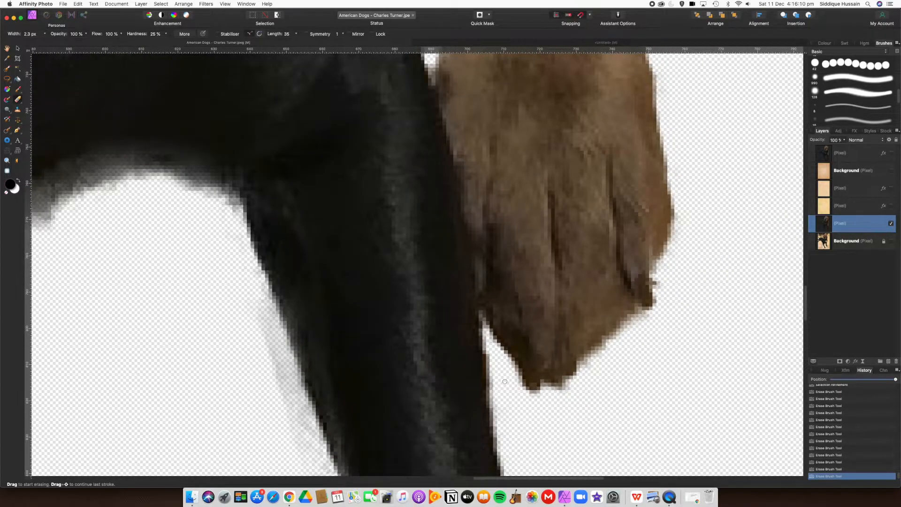
{"action": "scroll", "coordinate": [504, 382], "scroll_direction": "down", "scroll_amount": 10}
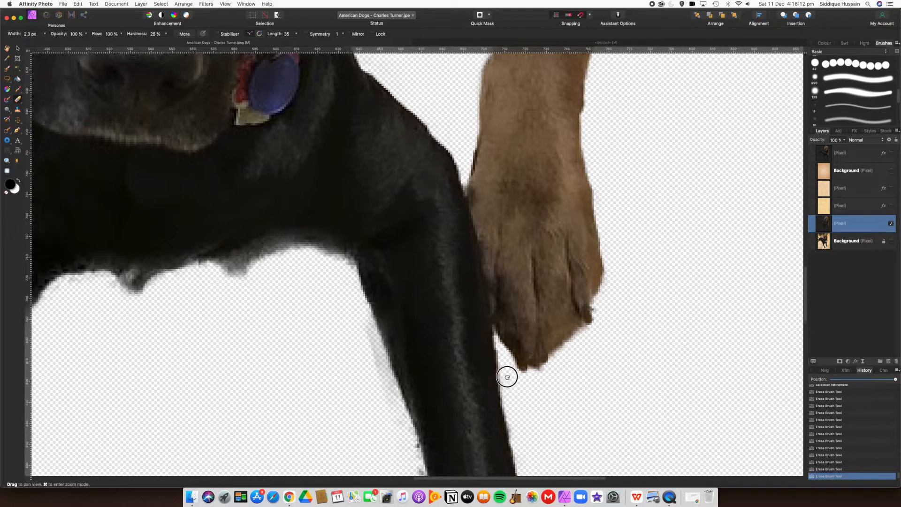
{"action": "left_click_drag", "start_coordinate": [540, 270], "coordinate": [508, 140]}
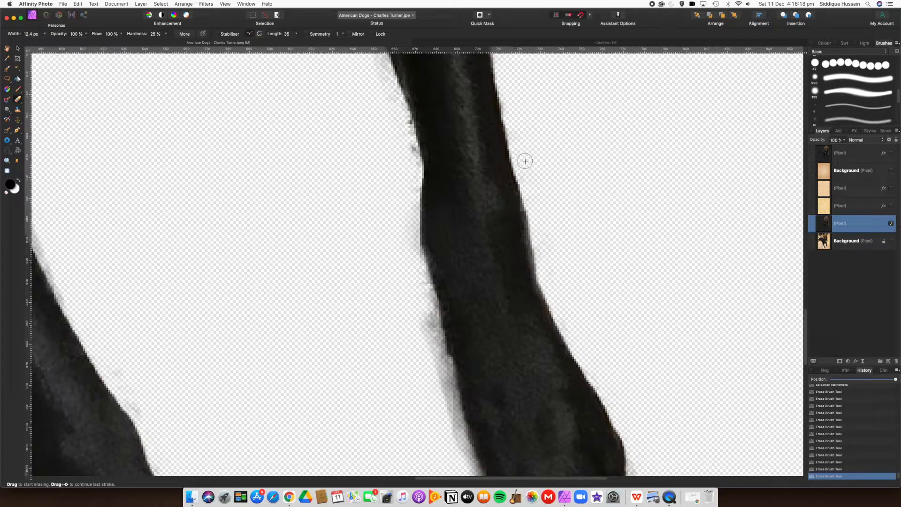
{"action": "mouse_move", "coordinate": [519, 139]}
{"action": "left_mouse_down"}
{"action": "mouse_move", "coordinate": [550, 268]}
{"action": "mouse_move", "coordinate": [639, 455]}
{"action": "left_mouse_up"}
{"action": "scroll", "coordinate": [640, 446], "scroll_direction": "down", "scroll_amount": 8}
{"action": "mouse_move", "coordinate": [589, 248]}
{"action": "left_mouse_down"}
{"action": "mouse_move", "coordinate": [599, 310]}
{"action": "mouse_move", "coordinate": [588, 351]}
{"action": "left_mouse_up"}
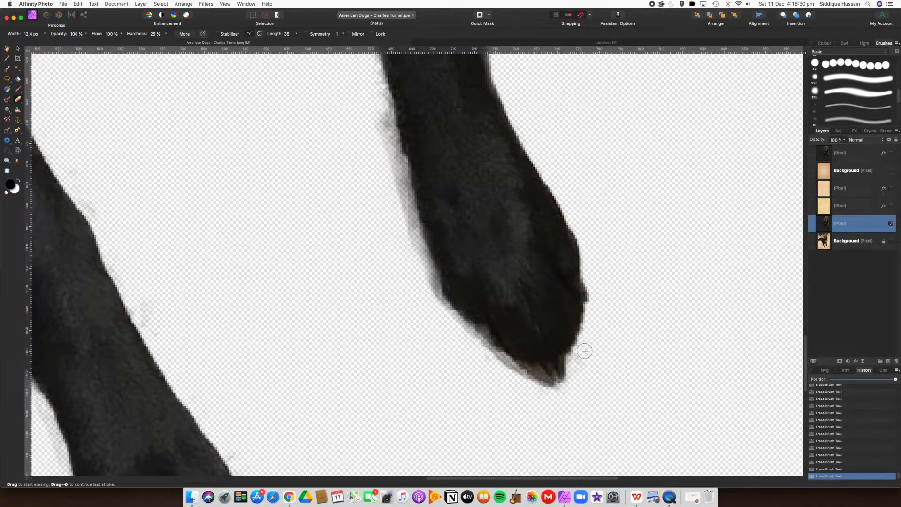
- Erase the fringe under that black front paw and up the inner edge of the same leg
{"action": "scroll", "coordinate": [587, 329], "scroll_direction": "down", "scroll_amount": 5}
{"action": "mouse_move", "coordinate": [592, 263]}
{"action": "left_mouse_down"}
{"action": "mouse_move", "coordinate": [558, 314]}
{"action": "mouse_move", "coordinate": [458, 243]}
{"action": "mouse_move", "coordinate": [508, 272]}
{"action": "mouse_move", "coordinate": [475, 193]}
{"action": "mouse_move", "coordinate": [482, 209]}
{"action": "mouse_move", "coordinate": [470, 201]}
{"action": "mouse_move", "coordinate": [464, 118]}
{"action": "mouse_move", "coordinate": [458, 136]}
{"action": "mouse_move", "coordinate": [495, 255]}
{"action": "left_mouse_up"}
{"action": "left_click_drag", "start_coordinate": [492, 203], "coordinate": [503, 268]}
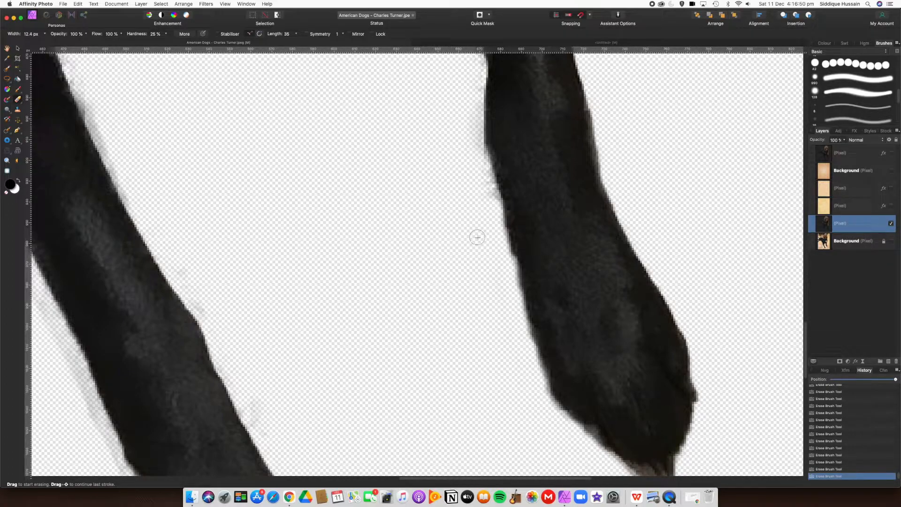
{"action": "left_click_drag", "start_coordinate": [479, 163], "coordinate": [492, 203]}
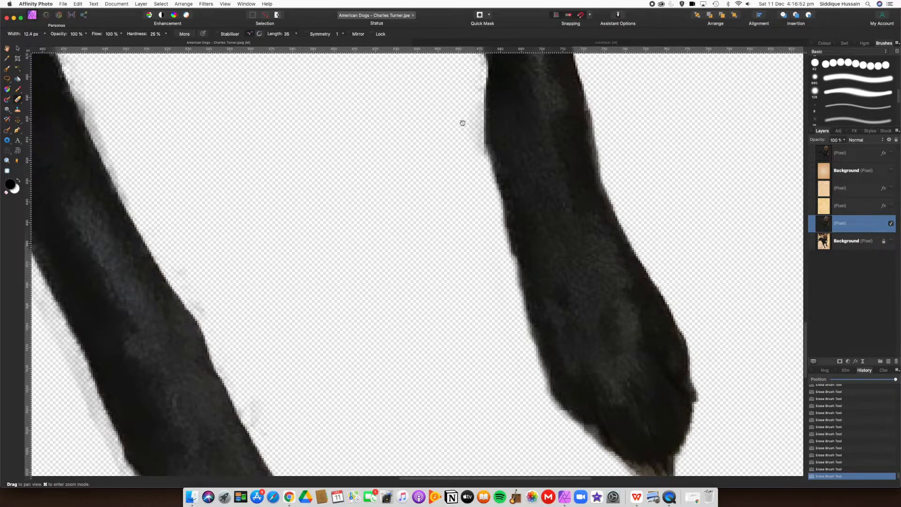
{"action": "left_click_drag", "start_coordinate": [462, 123], "coordinate": [521, 295]}
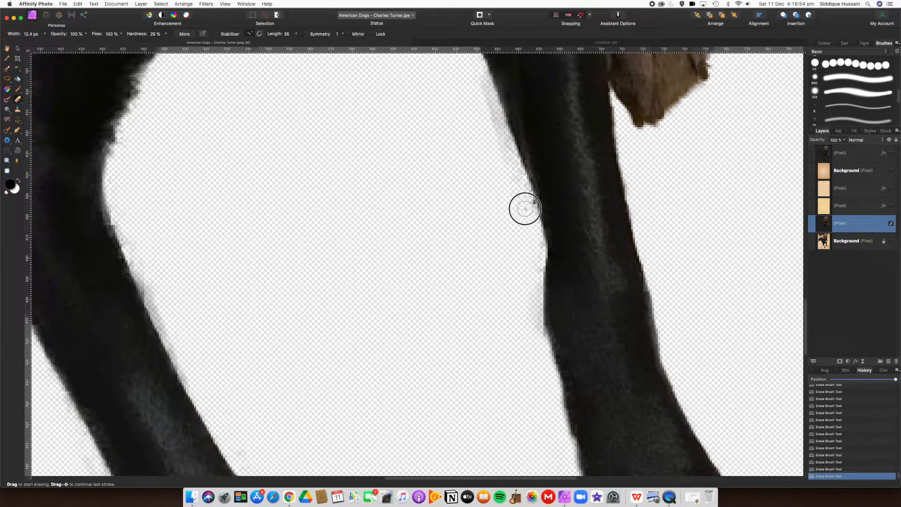
{"action": "mouse_move", "coordinate": [517, 178]}
{"action": "left_mouse_down"}
{"action": "mouse_move", "coordinate": [475, 71]}
{"action": "mouse_move", "coordinate": [497, 134]}
{"action": "mouse_move", "coordinate": [489, 142]}
{"action": "left_mouse_up"}
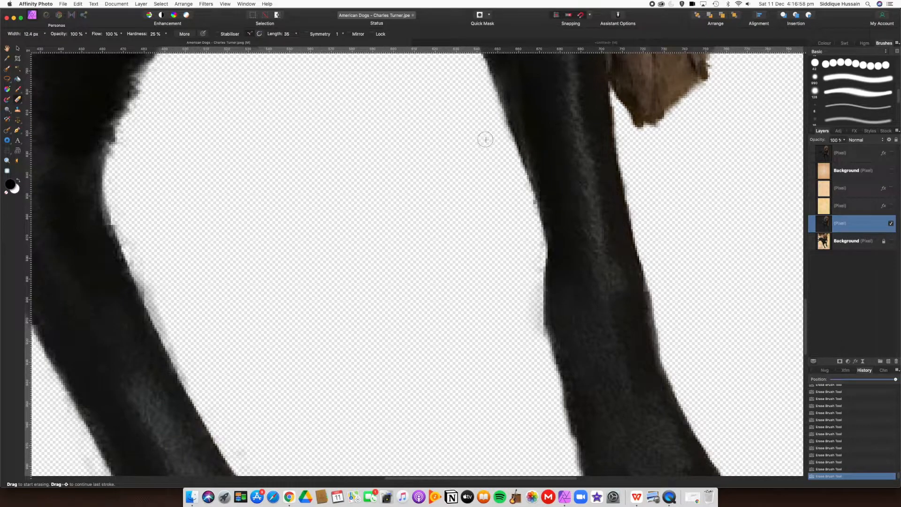
- Erase the fuzzy remnants along the underside of the black dog's chest between its front legs
{"action": "left_click_drag", "start_coordinate": [470, 108], "coordinate": [539, 273]}
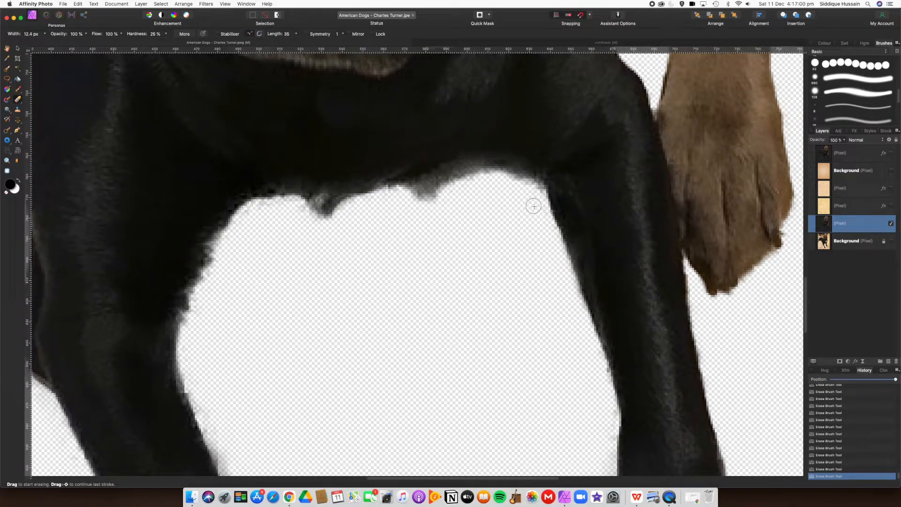
{"action": "mouse_move", "coordinate": [534, 194]}
{"action": "left_mouse_down"}
{"action": "mouse_move", "coordinate": [484, 177]}
{"action": "mouse_move", "coordinate": [406, 212]}
{"action": "mouse_move", "coordinate": [427, 191]}
{"action": "mouse_move", "coordinate": [402, 196]}
{"action": "mouse_move", "coordinate": [505, 177]}
{"action": "mouse_move", "coordinate": [465, 177]}
{"action": "mouse_move", "coordinate": [424, 206]}
{"action": "mouse_move", "coordinate": [515, 207]}
{"action": "left_mouse_up"}
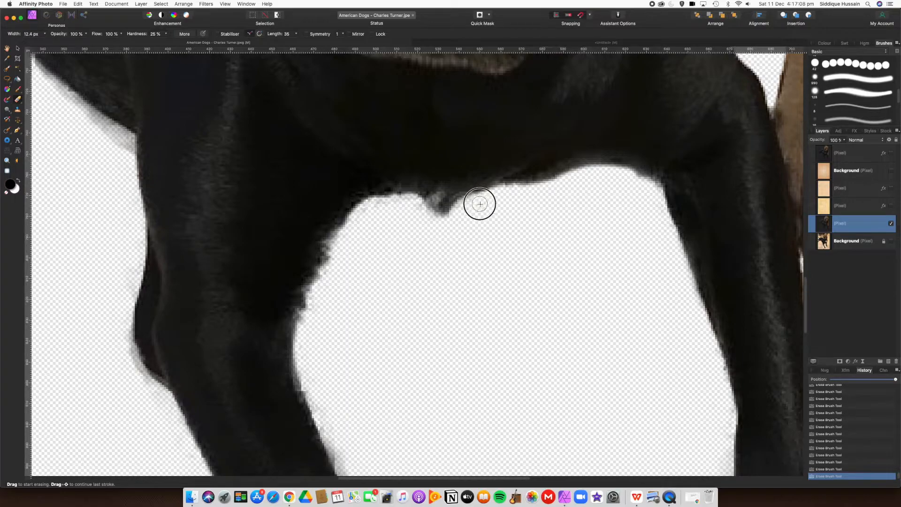
{"action": "mouse_move", "coordinate": [455, 214]}
{"action": "left_mouse_down"}
{"action": "mouse_move", "coordinate": [422, 208]}
{"action": "mouse_move", "coordinate": [479, 206]}
{"action": "mouse_move", "coordinate": [418, 208]}
{"action": "mouse_move", "coordinate": [414, 235]}
{"action": "mouse_move", "coordinate": [517, 225]}
{"action": "left_mouse_up"}
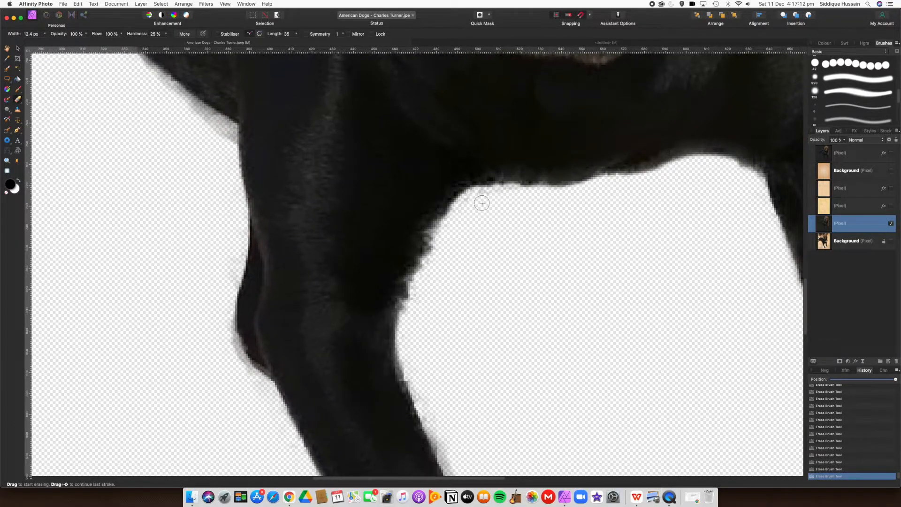
- Erase the fringe along the inner edge of the black dog's other front leg, from the chest down to the claws
{"action": "mouse_move", "coordinate": [482, 201]}
{"action": "left_mouse_down"}
{"action": "mouse_move", "coordinate": [441, 227]}
{"action": "mouse_move", "coordinate": [414, 298]}
{"action": "mouse_move", "coordinate": [400, 308]}
{"action": "mouse_move", "coordinate": [410, 309]}
{"action": "mouse_move", "coordinate": [402, 326]}
{"action": "mouse_move", "coordinate": [413, 374]}
{"action": "mouse_move", "coordinate": [402, 209]}
{"action": "mouse_move", "coordinate": [387, 208]}
{"action": "mouse_move", "coordinate": [384, 223]}
{"action": "mouse_move", "coordinate": [446, 359]}
{"action": "mouse_move", "coordinate": [479, 373]}
{"action": "left_mouse_up"}
{"action": "key", "text": "space"}
{"action": "left_click_drag", "start_coordinate": [471, 332], "coordinate": [432, 163]}
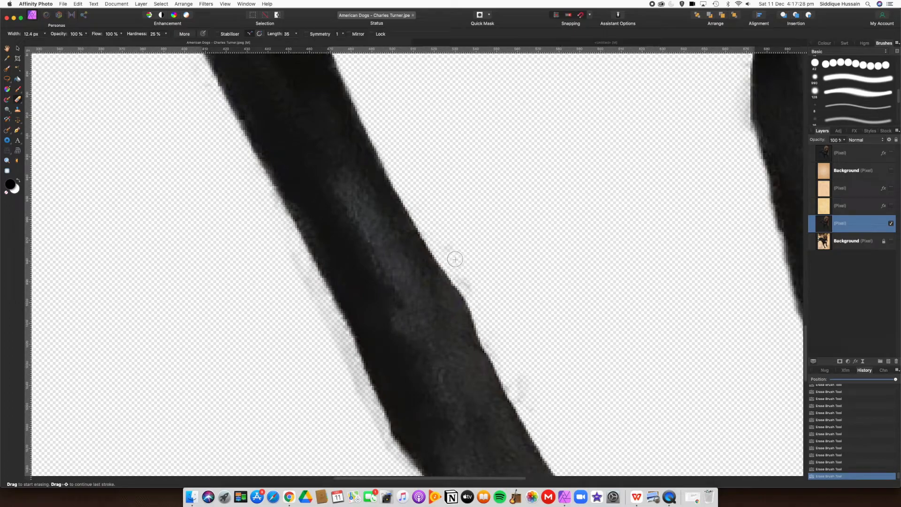
{"action": "mouse_move", "coordinate": [468, 289]}
{"action": "left_mouse_down"}
{"action": "mouse_move", "coordinate": [508, 366]}
{"action": "mouse_move", "coordinate": [493, 211]}
{"action": "mouse_move", "coordinate": [477, 172]}
{"action": "left_mouse_up"}
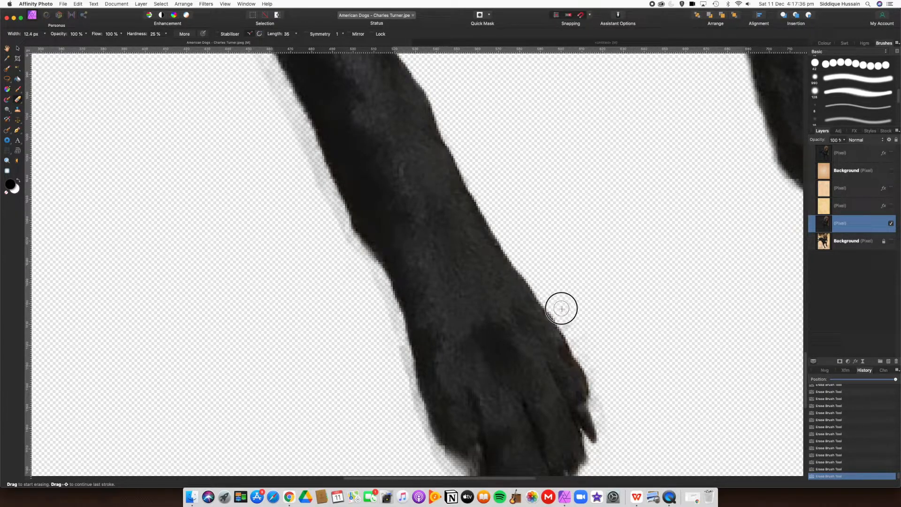
{"action": "scroll", "coordinate": [573, 329], "scroll_direction": "up", "scroll_amount": 3}
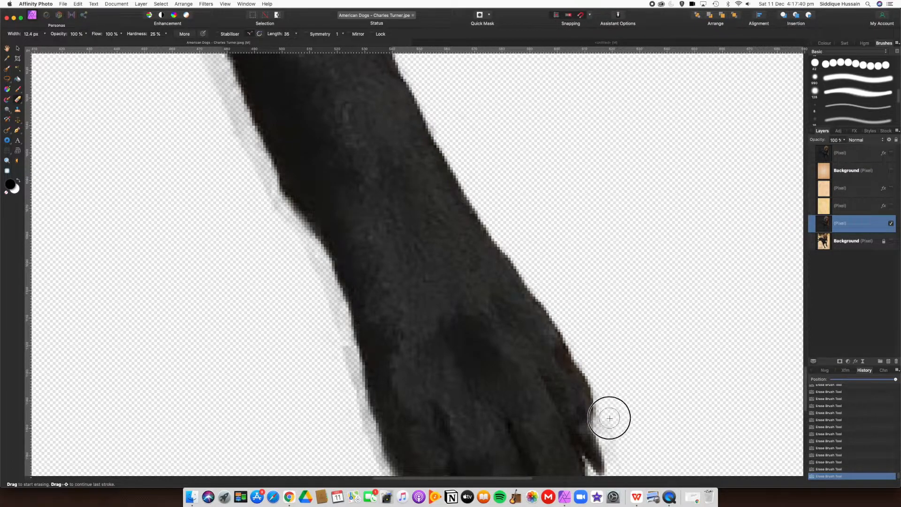
{"action": "mouse_move", "coordinate": [590, 337]}
{"action": "left_mouse_down"}
{"action": "mouse_move", "coordinate": [553, 237]}
{"action": "mouse_move", "coordinate": [536, 144]}
{"action": "mouse_move", "coordinate": [527, 183]}
{"action": "mouse_move", "coordinate": [550, 230]}
{"action": "mouse_move", "coordinate": [534, 250]}
{"action": "mouse_move", "coordinate": [574, 279]}
{"action": "mouse_move", "coordinate": [517, 282]}
{"action": "mouse_move", "coordinate": [521, 294]}
{"action": "left_mouse_up"}
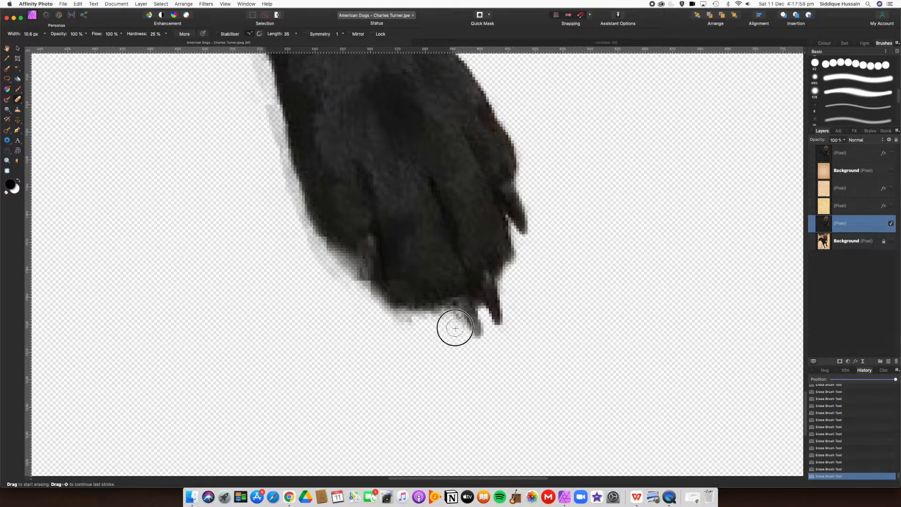
- Erase the fringe beneath the toes and around the outer side of that paw with a 10.6 px eraser
{"action": "mouse_move", "coordinate": [452, 318]}
{"action": "left_mouse_down"}
{"action": "mouse_move", "coordinate": [398, 322]}
{"action": "mouse_move", "coordinate": [407, 325]}
{"action": "left_mouse_up"}
{"action": "scroll", "coordinate": [368, 311], "scroll_direction": "left", "scroll_amount": 5}
{"action": "scroll", "coordinate": [368, 312], "scroll_direction": "up", "scroll_amount": 3}
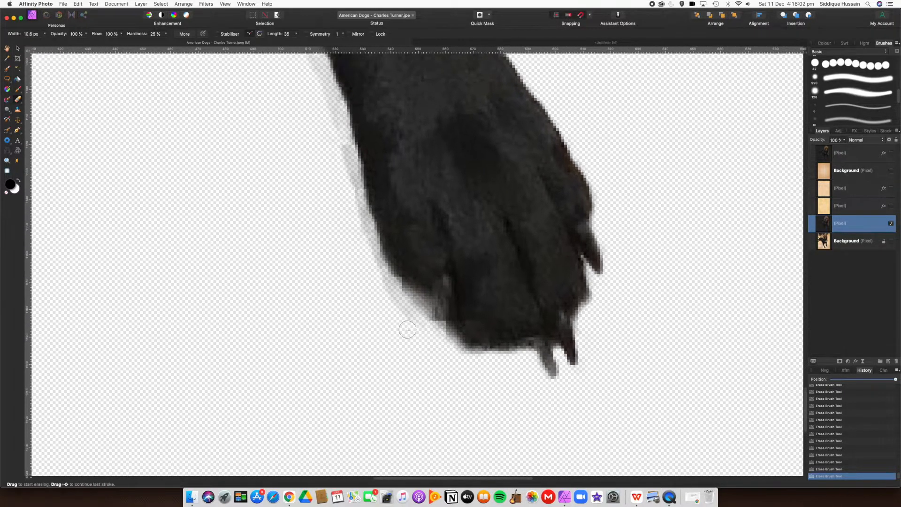
{"action": "mouse_move", "coordinate": [384, 290]}
{"action": "left_mouse_down"}
{"action": "mouse_move", "coordinate": [394, 280]}
{"action": "mouse_move", "coordinate": [404, 302]}
{"action": "mouse_move", "coordinate": [418, 306]}
{"action": "mouse_move", "coordinate": [421, 329]}
{"action": "mouse_move", "coordinate": [446, 342]}
{"action": "left_mouse_up"}
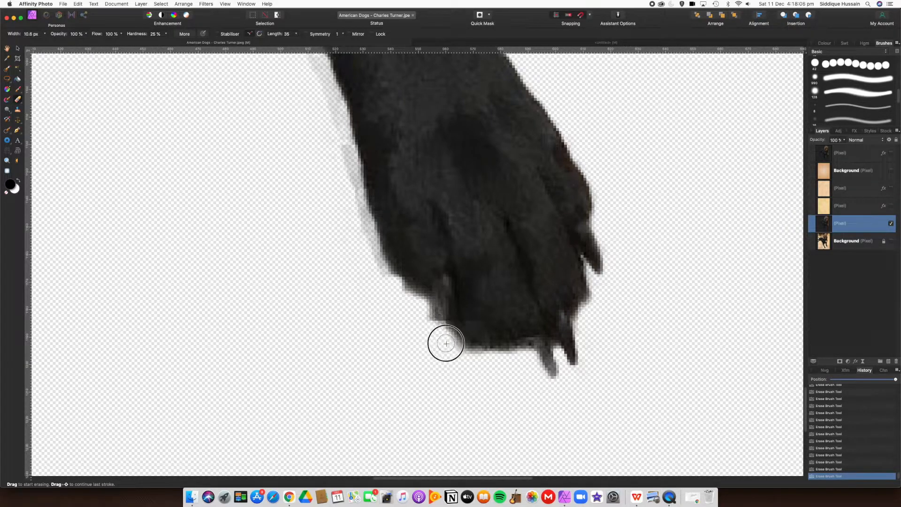
{"action": "left_click_drag", "start_coordinate": [392, 299], "coordinate": [478, 356]}
- Erase the faint fringe along the outer edge of the same front leg, from above the paw up toward the elbow
{"action": "left_click_drag", "start_coordinate": [430, 220], "coordinate": [469, 341]}
{"action": "left_click_drag", "start_coordinate": [412, 164], "coordinate": [484, 277]}
{"action": "mouse_move", "coordinate": [457, 224]}
{"action": "left_mouse_down"}
{"action": "mouse_move", "coordinate": [488, 275]}
{"action": "mouse_move", "coordinate": [503, 334]}
{"action": "left_mouse_up"}
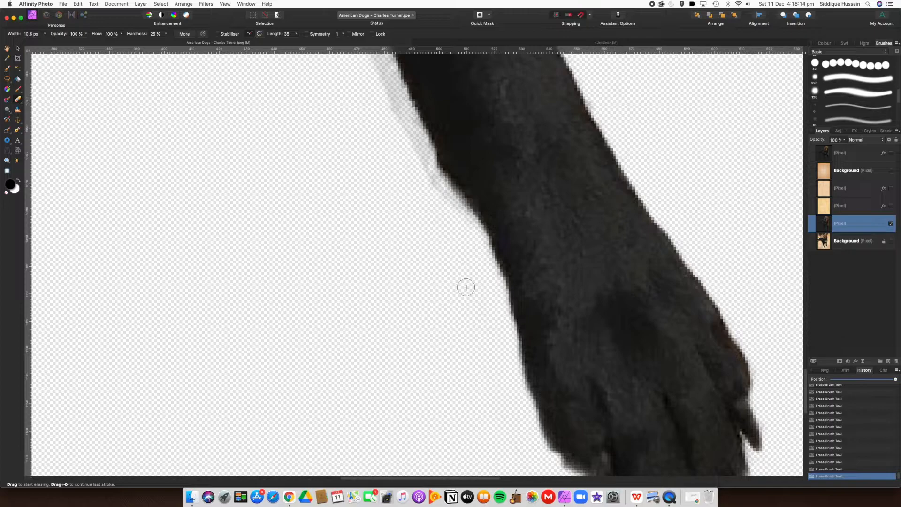
{"action": "mouse_move", "coordinate": [451, 205]}
{"action": "left_mouse_down"}
{"action": "mouse_move", "coordinate": [420, 168]}
{"action": "mouse_move", "coordinate": [492, 271]}
{"action": "mouse_move", "coordinate": [469, 216]}
{"action": "mouse_move", "coordinate": [452, 194]}
{"action": "mouse_move", "coordinate": [507, 289]}
{"action": "mouse_move", "coordinate": [483, 235]}
{"action": "mouse_move", "coordinate": [501, 260]}
{"action": "mouse_move", "coordinate": [462, 203]}
{"action": "mouse_move", "coordinate": [464, 235]}
{"action": "mouse_move", "coordinate": [422, 129]}
{"action": "mouse_move", "coordinate": [505, 281]}
{"action": "mouse_move", "coordinate": [491, 261]}
{"action": "left_mouse_up"}
{"action": "left_click_drag", "start_coordinate": [475, 228], "coordinate": [531, 357]}
{"action": "left_click_drag", "start_coordinate": [448, 208], "coordinate": [544, 362]}
{"action": "mouse_move", "coordinate": [493, 228]}
{"action": "left_mouse_down"}
{"action": "mouse_move", "coordinate": [469, 199]}
{"action": "mouse_move", "coordinate": [467, 173]}
{"action": "mouse_move", "coordinate": [411, 124]}
{"action": "left_mouse_up"}
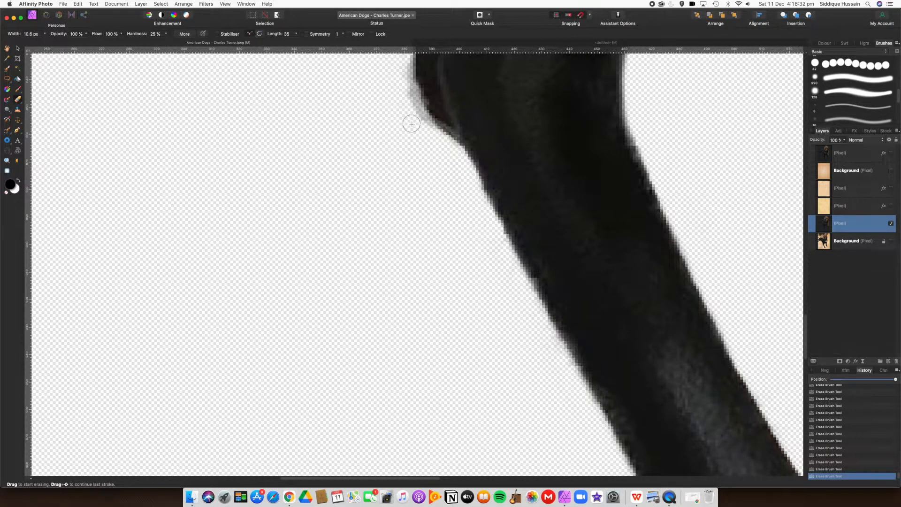
- Erase the fringe along the outer edge of the black dog's front leg, around the elbow and up the upper leg
{"action": "left_click_drag", "start_coordinate": [401, 77], "coordinate": [436, 155]}
{"action": "left_click_drag", "start_coordinate": [385, 101], "coordinate": [498, 311]}
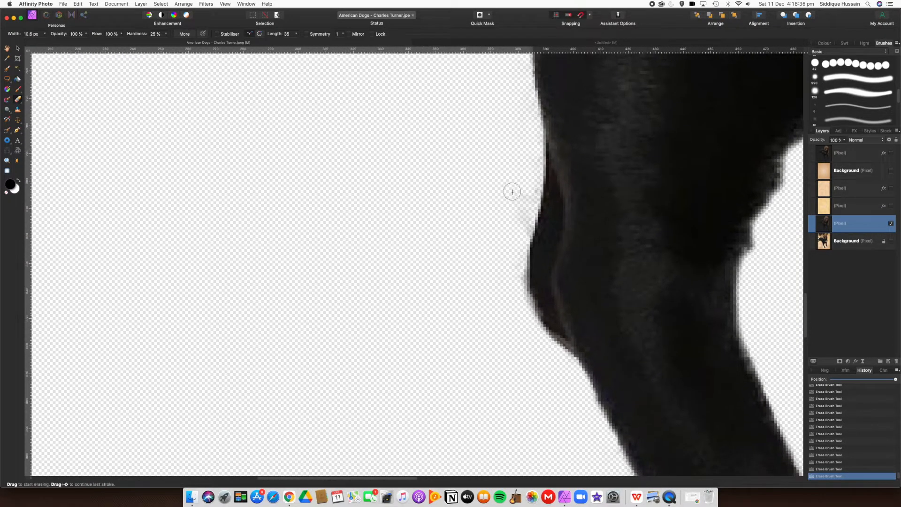
{"action": "left_click_drag", "start_coordinate": [530, 192], "coordinate": [521, 320]}
{"action": "left_click_drag", "start_coordinate": [494, 96], "coordinate": [516, 273]}
{"action": "mouse_move", "coordinate": [536, 238]}
{"action": "left_mouse_down"}
{"action": "mouse_move", "coordinate": [550, 284]}
{"action": "mouse_move", "coordinate": [548, 396]}
{"action": "left_mouse_up"}
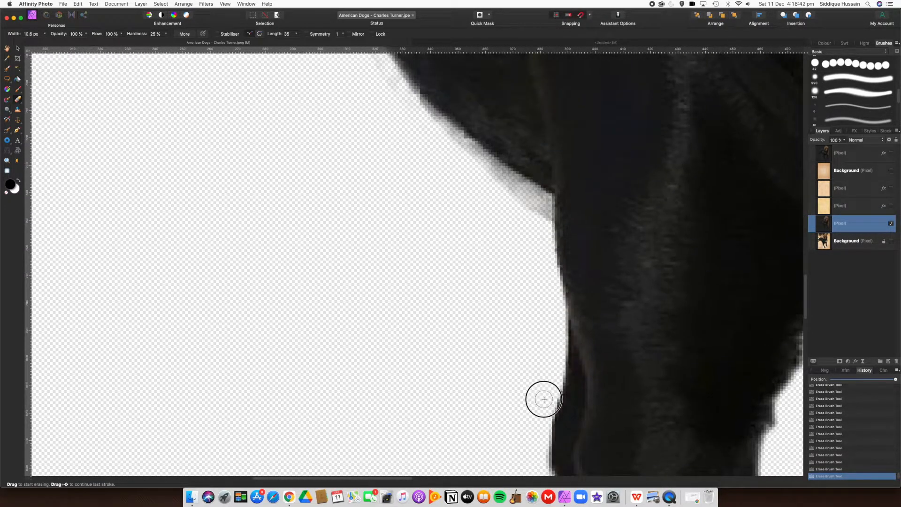
- Erase the pale fringe along the underside of the black dog's belly, from the front leg toward the hind leg
{"action": "mouse_move", "coordinate": [540, 231]}
{"action": "left_mouse_down"}
{"action": "mouse_move", "coordinate": [498, 175]}
{"action": "mouse_move", "coordinate": [437, 134]}
{"action": "mouse_move", "coordinate": [504, 200]}
{"action": "mouse_move", "coordinate": [445, 157]}
{"action": "mouse_move", "coordinate": [498, 261]}
{"action": "left_mouse_up"}
{"action": "mouse_move", "coordinate": [443, 185]}
{"action": "left_mouse_down"}
{"action": "mouse_move", "coordinate": [481, 223]}
{"action": "mouse_move", "coordinate": [485, 247]}
{"action": "mouse_move", "coordinate": [512, 262]}
{"action": "mouse_move", "coordinate": [433, 104]}
{"action": "mouse_move", "coordinate": [401, 95]}
{"action": "mouse_move", "coordinate": [463, 226]}
{"action": "left_mouse_up"}
{"action": "left_click_drag", "start_coordinate": [322, 241], "coordinate": [418, 231]}
{"action": "mouse_move", "coordinate": [336, 235]}
{"action": "left_mouse_down"}
{"action": "mouse_move", "coordinate": [450, 228]}
{"action": "mouse_move", "coordinate": [378, 234]}
{"action": "mouse_move", "coordinate": [470, 219]}
{"action": "left_mouse_up"}
{"action": "mouse_move", "coordinate": [461, 216]}
{"action": "left_mouse_down"}
{"action": "mouse_move", "coordinate": [479, 204]}
{"action": "mouse_move", "coordinate": [383, 240]}
{"action": "mouse_move", "coordinate": [432, 183]}
{"action": "mouse_move", "coordinate": [394, 187]}
{"action": "left_mouse_up"}
{"action": "mouse_move", "coordinate": [429, 181]}
{"action": "left_mouse_down"}
{"action": "mouse_move", "coordinate": [390, 182]}
{"action": "mouse_move", "coordinate": [342, 246]}
{"action": "mouse_move", "coordinate": [386, 147]}
{"action": "mouse_move", "coordinate": [354, 195]}
{"action": "mouse_move", "coordinate": [312, 226]}
{"action": "left_mouse_up"}
{"action": "mouse_move", "coordinate": [312, 226]}
{"action": "left_mouse_down"}
{"action": "mouse_move", "coordinate": [416, 153]}
{"action": "mouse_move", "coordinate": [345, 268]}
{"action": "mouse_move", "coordinate": [469, 195]}
{"action": "mouse_move", "coordinate": [414, 279]}
{"action": "mouse_move", "coordinate": [473, 183]}
{"action": "mouse_move", "coordinate": [588, 120]}
{"action": "left_mouse_up"}
{"action": "left_click_drag", "start_coordinate": [522, 254], "coordinate": [506, 251]}
{"action": "left_click", "coordinate": [531, 132]}
{"action": "key", "text": "super+z"}
{"action": "left_click", "coordinate": [514, 123]}
{"action": "left_click_drag", "start_coordinate": [513, 123], "coordinate": [595, 327]}
{"action": "key", "text": "super+z"}
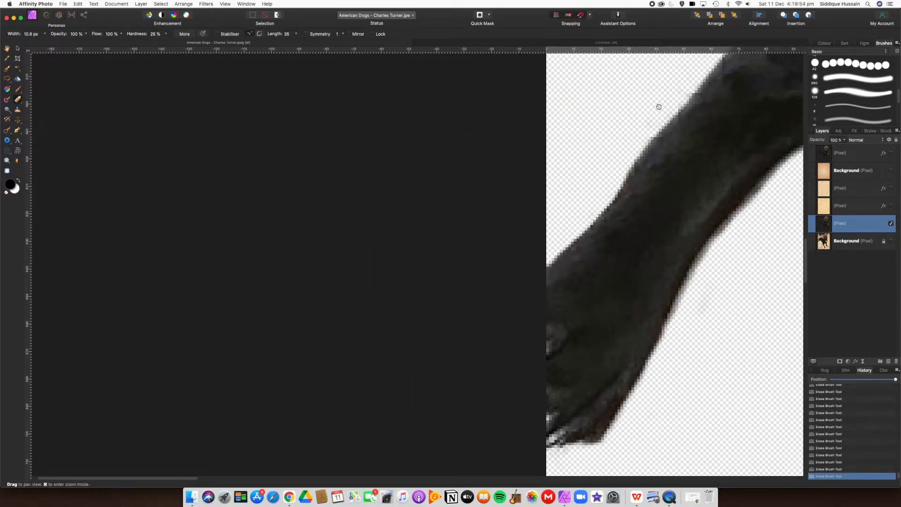
- Erase the remaining fringe around the black dog's hind legs and tail, up to the top of its back
{"action": "left_click_drag", "start_coordinate": [655, 114], "coordinate": [520, 257]}
{"action": "left_click_drag", "start_coordinate": [629, 213], "coordinate": [443, 245]}
{"action": "mouse_move", "coordinate": [528, 232]}
{"action": "left_mouse_down"}
{"action": "mouse_move", "coordinate": [616, 205]}
{"action": "mouse_move", "coordinate": [590, 177]}
{"action": "mouse_move", "coordinate": [400, 205]}
{"action": "mouse_move", "coordinate": [580, 197]}
{"action": "mouse_move", "coordinate": [375, 195]}
{"action": "mouse_move", "coordinate": [331, 214]}
{"action": "mouse_move", "coordinate": [516, 404]}
{"action": "left_mouse_up"}
{"action": "left_click_drag", "start_coordinate": [611, 162], "coordinate": [389, 319]}
{"action": "left_click_drag", "start_coordinate": [514, 275], "coordinate": [558, 221]}
{"action": "mouse_move", "coordinate": [435, 177]}
{"action": "left_mouse_down"}
{"action": "mouse_move", "coordinate": [394, 120]}
{"action": "mouse_move", "coordinate": [423, 176]}
{"action": "mouse_move", "coordinate": [501, 232]}
{"action": "left_mouse_up"}
{"action": "left_click_drag", "start_coordinate": [423, 241], "coordinate": [399, 354]}
{"action": "mouse_move", "coordinate": [336, 214]}
{"action": "left_mouse_down"}
{"action": "mouse_move", "coordinate": [402, 296]}
{"action": "mouse_move", "coordinate": [442, 317]}
{"action": "mouse_move", "coordinate": [528, 327]}
{"action": "mouse_move", "coordinate": [459, 329]}
{"action": "left_mouse_up"}
{"action": "left_click_drag", "start_coordinate": [486, 181], "coordinate": [272, 251]}
{"action": "left_click_drag", "start_coordinate": [530, 162], "coordinate": [258, 189]}
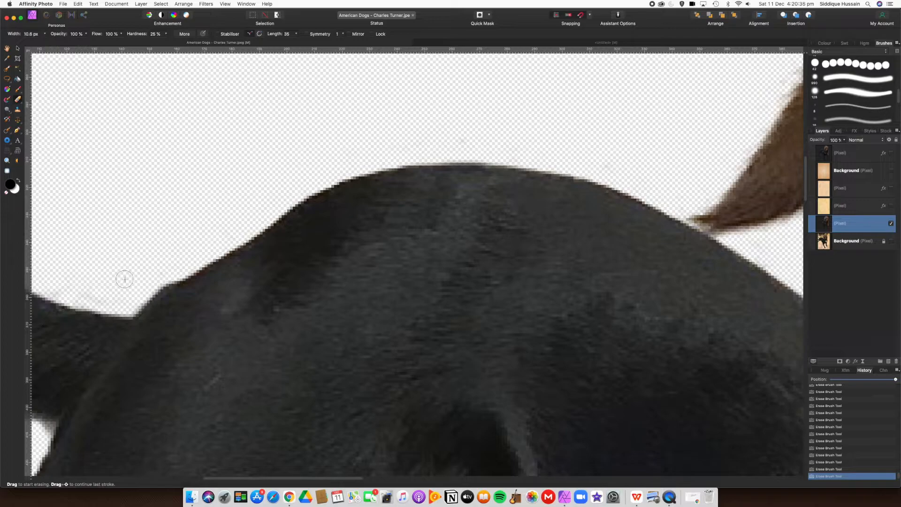
- Erase the leftover background in the narrow gap between the brown dog's legs, just above the black dog's back
{"action": "scroll", "coordinate": [247, 109], "scroll_direction": "right", "scroll_amount": 5}
{"action": "scroll", "coordinate": [442, 145], "scroll_direction": "right", "scroll_amount": 4}
{"action": "scroll", "coordinate": [442, 145], "scroll_direction": "up", "scroll_amount": 1}
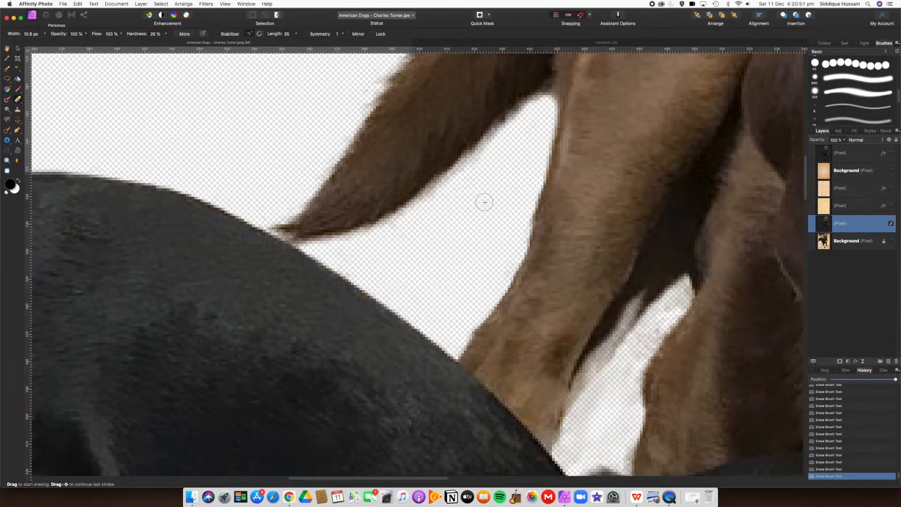
{"action": "scroll", "coordinate": [435, 119], "scroll_direction": "right", "scroll_amount": 4}
{"action": "scroll", "coordinate": [434, 119], "scroll_direction": "down", "scroll_amount": 4}
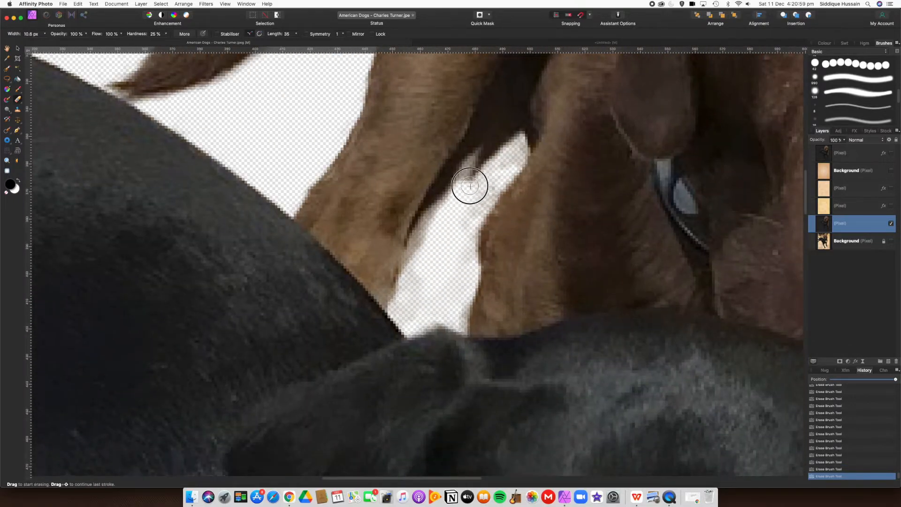
{"action": "mouse_move", "coordinate": [470, 186]}
{"action": "left_mouse_down"}
{"action": "mouse_move", "coordinate": [474, 160]}
{"action": "mouse_move", "coordinate": [417, 249]}
{"action": "mouse_move", "coordinate": [408, 314]}
{"action": "mouse_move", "coordinate": [458, 306]}
{"action": "mouse_move", "coordinate": [430, 320]}
{"action": "mouse_move", "coordinate": [468, 263]}
{"action": "mouse_move", "coordinate": [478, 195]}
{"action": "mouse_move", "coordinate": [477, 204]}
{"action": "mouse_move", "coordinate": [518, 147]}
{"action": "mouse_move", "coordinate": [485, 179]}
{"action": "left_mouse_up"}
{"action": "scroll", "coordinate": [491, 142], "scroll_direction": "up", "scroll_amount": 4}
{"action": "scroll", "coordinate": [490, 143], "scroll_direction": "right", "scroll_amount": 1}
{"action": "left_click", "coordinate": [475, 260]}
{"action": "key", "text": "super+z"}
{"action": "mouse_move", "coordinate": [461, 292]}
{"action": "left_mouse_down"}
{"action": "mouse_move", "coordinate": [451, 308]}
{"action": "mouse_move", "coordinate": [469, 255]}
{"action": "mouse_move", "coordinate": [420, 312]}
{"action": "mouse_move", "coordinate": [458, 287]}
{"action": "left_mouse_up"}
{"action": "left_click_drag", "start_coordinate": [457, 244], "coordinate": [479, 264]}
- Erase the fringe along the brown dog's rump and over the top of its back
{"action": "scroll", "coordinate": [476, 266], "scroll_direction": "down", "scroll_amount": 4}
{"action": "mouse_move", "coordinate": [445, 121]}
{"action": "left_mouse_down"}
{"action": "mouse_move", "coordinate": [441, 332]}
{"action": "mouse_move", "coordinate": [495, 375]}
{"action": "left_mouse_up"}
{"action": "left_click_drag", "start_coordinate": [482, 233], "coordinate": [484, 219]}
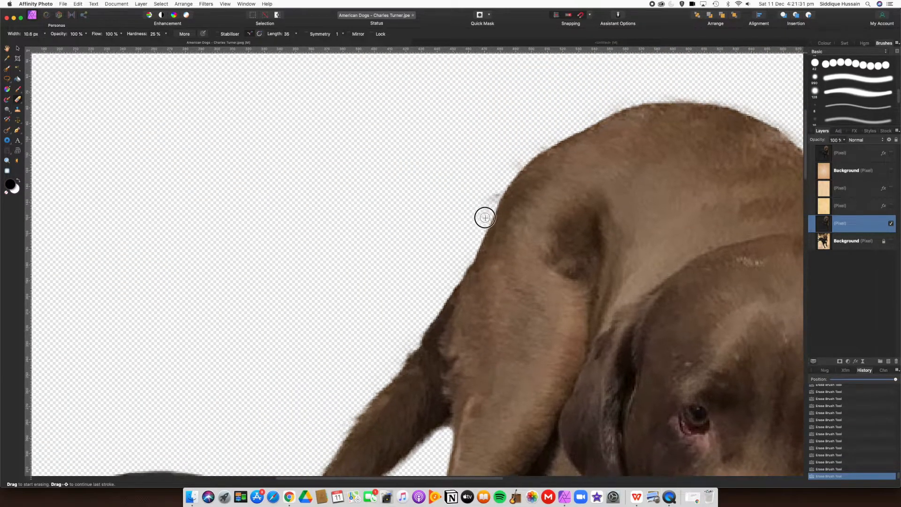
{"action": "left_click_drag", "start_coordinate": [633, 130], "coordinate": [430, 220]}
{"action": "scroll", "coordinate": [441, 185], "scroll_direction": "up", "scroll_amount": 4}
{"action": "mouse_move", "coordinate": [520, 184]}
{"action": "left_mouse_down"}
{"action": "mouse_move", "coordinate": [573, 195]}
{"action": "mouse_move", "coordinate": [687, 260]}
{"action": "left_mouse_up"}
{"action": "left_click_drag", "start_coordinate": [675, 285], "coordinate": [423, 218]}
{"action": "mouse_move", "coordinate": [473, 225]}
{"action": "left_mouse_down"}
{"action": "mouse_move", "coordinate": [465, 217]}
{"action": "mouse_move", "coordinate": [557, 296]}
{"action": "mouse_move", "coordinate": [540, 299]}
{"action": "mouse_move", "coordinate": [537, 292]}
{"action": "mouse_move", "coordinate": [553, 311]}
{"action": "mouse_move", "coordinate": [545, 311]}
{"action": "left_mouse_up"}
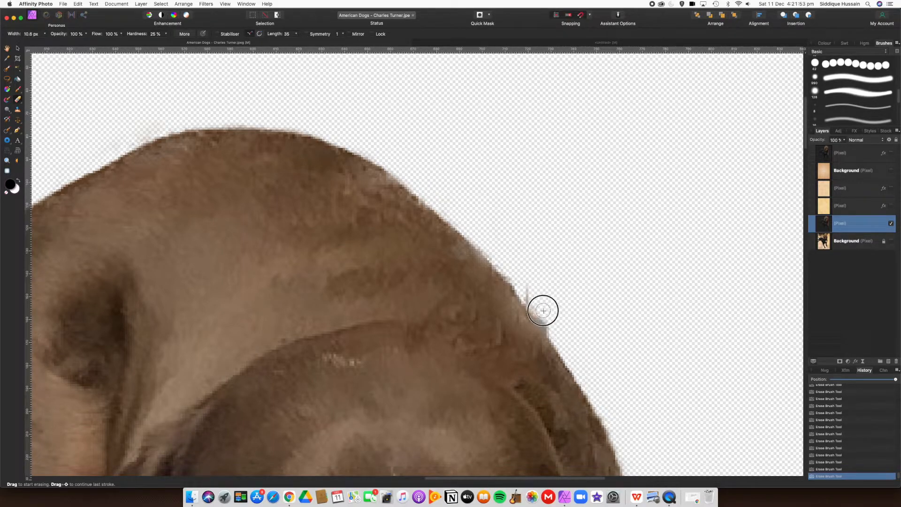
- Erase the fringe down the brown dog's outer side, past the ear and chest fur to the top of its front leg
{"action": "mouse_move", "coordinate": [592, 338]}
{"action": "left_mouse_down"}
{"action": "mouse_move", "coordinate": [529, 191]}
{"action": "mouse_move", "coordinate": [540, 178]}
{"action": "left_mouse_up"}
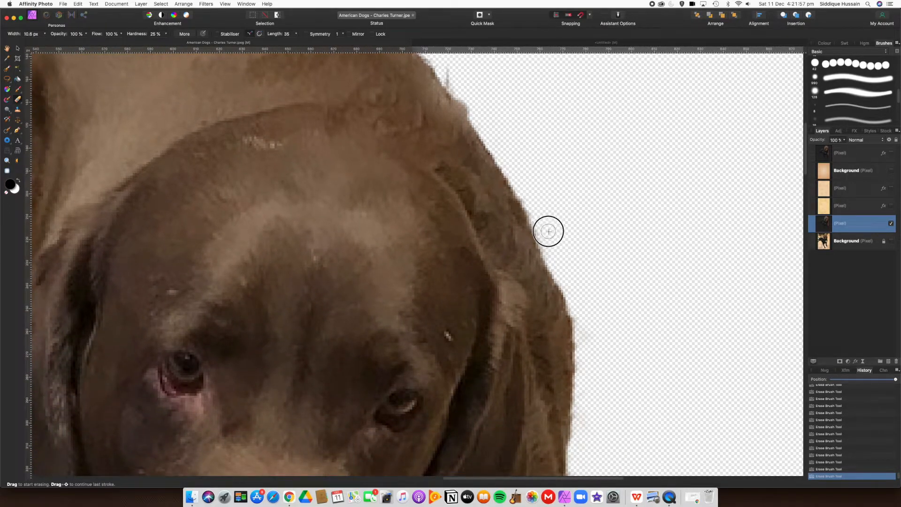
{"action": "left_click_drag", "start_coordinate": [604, 327], "coordinate": [591, 162]}
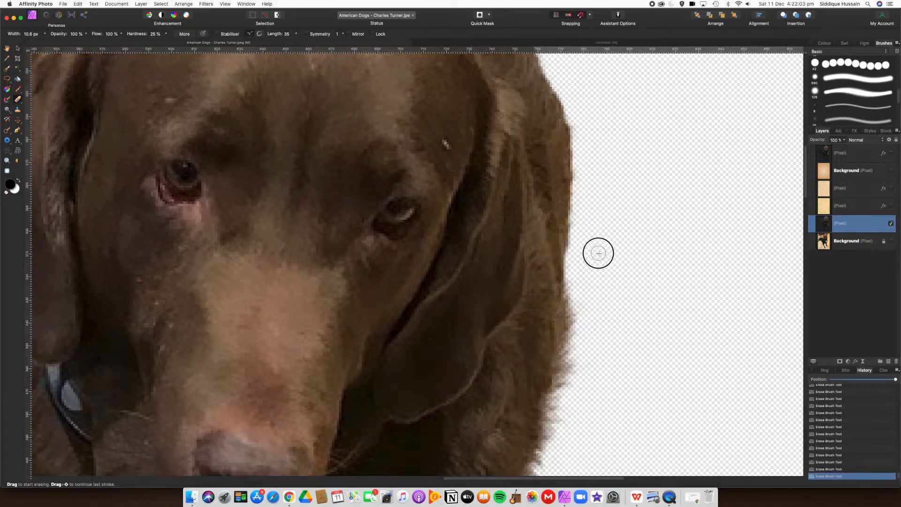
{"action": "scroll", "coordinate": [610, 231], "scroll_direction": "down", "scroll_amount": 3}
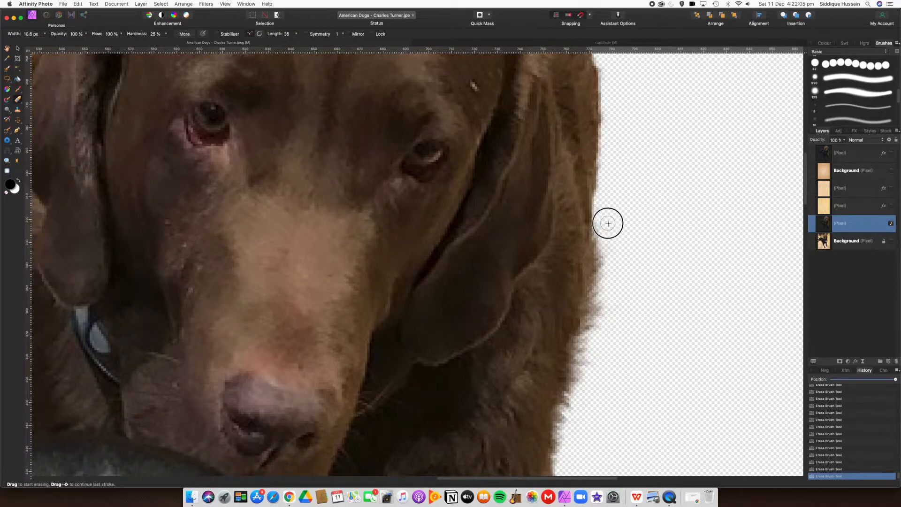
{"action": "left_click_drag", "start_coordinate": [585, 322], "coordinate": [648, 56]}
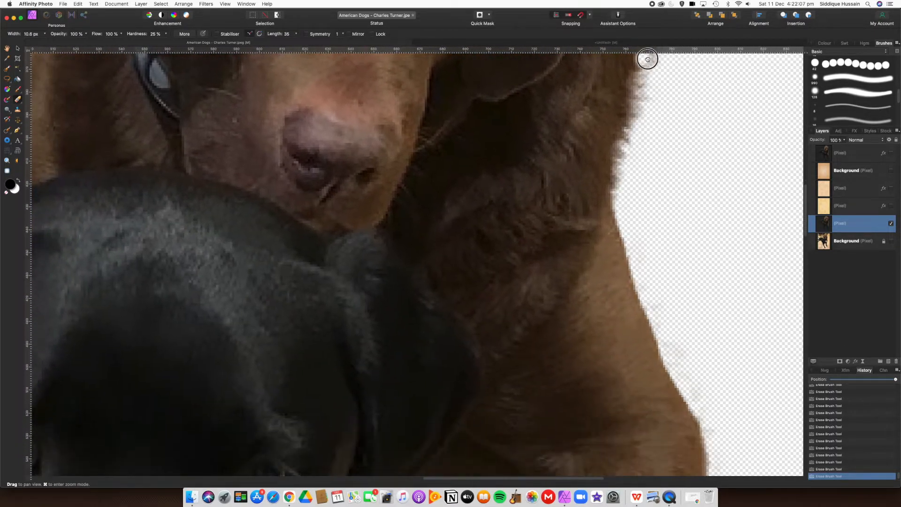
{"action": "left_click_drag", "start_coordinate": [630, 324], "coordinate": [656, 380]}
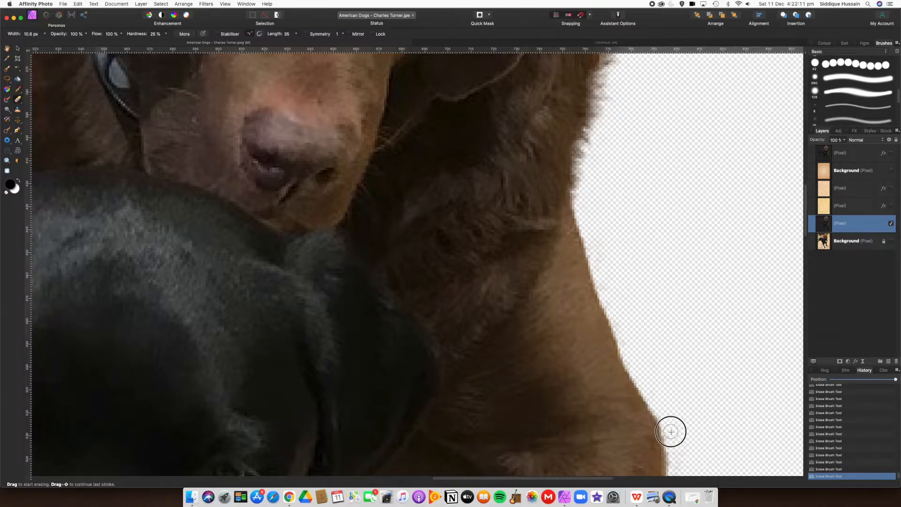
{"action": "left_click_drag", "start_coordinate": [650, 187], "coordinate": [632, 308]}
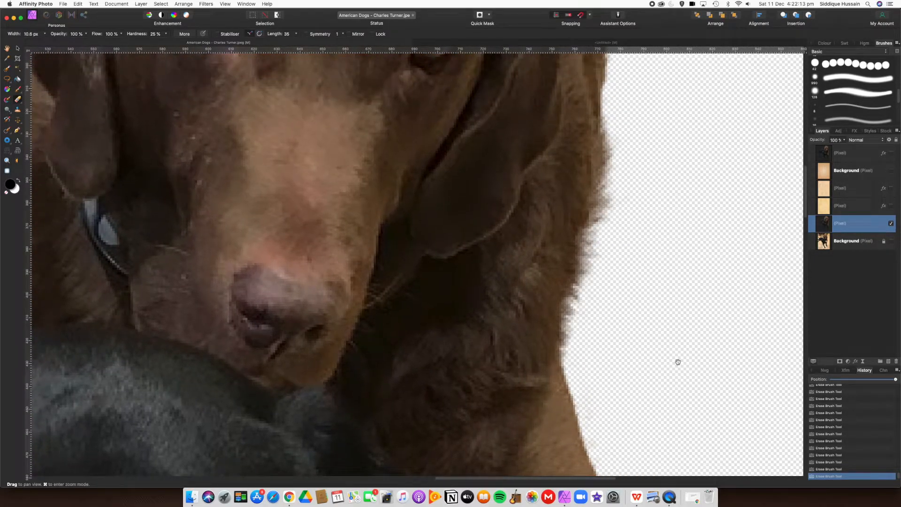
- Erase the brown patch and pale remnants at the top of the opening between the black dog's ear and the brown dog's front leg
{"action": "left_click_drag", "start_coordinate": [677, 362], "coordinate": [617, 94]}
{"action": "left_click_drag", "start_coordinate": [633, 362], "coordinate": [764, 211]}
{"action": "left_click_drag", "start_coordinate": [513, 226], "coordinate": [615, 291]}
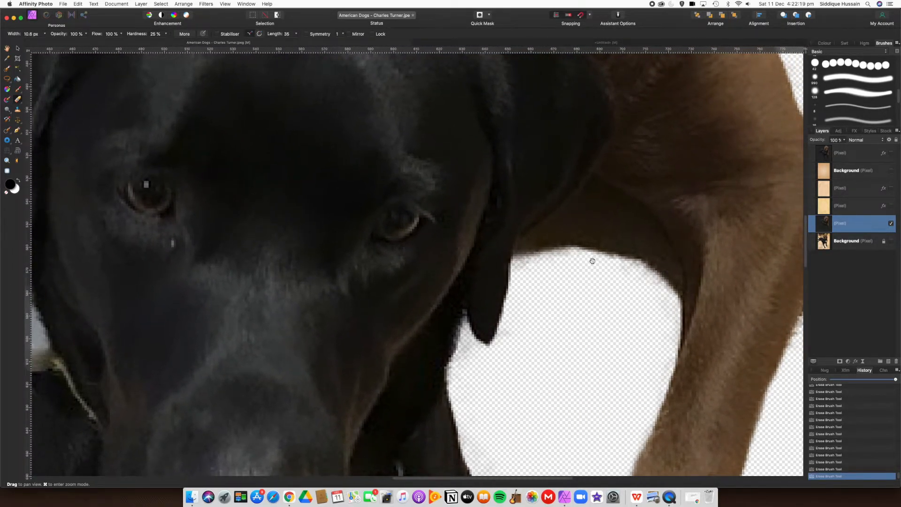
{"action": "mouse_move", "coordinate": [617, 250]}
{"action": "left_mouse_down"}
{"action": "mouse_move", "coordinate": [621, 265]}
{"action": "mouse_move", "coordinate": [627, 239]}
{"action": "mouse_move", "coordinate": [647, 250]}
{"action": "mouse_move", "coordinate": [626, 215]}
{"action": "mouse_move", "coordinate": [652, 233]}
{"action": "mouse_move", "coordinate": [668, 283]}
{"action": "mouse_move", "coordinate": [655, 246]}
{"action": "mouse_move", "coordinate": [672, 276]}
{"action": "mouse_move", "coordinate": [644, 263]}
{"action": "mouse_move", "coordinate": [586, 202]}
{"action": "mouse_move", "coordinate": [529, 241]}
{"action": "mouse_move", "coordinate": [559, 217]}
{"action": "mouse_move", "coordinate": [617, 257]}
{"action": "mouse_move", "coordinate": [587, 240]}
{"action": "mouse_move", "coordinate": [553, 247]}
{"action": "mouse_move", "coordinate": [540, 275]}
{"action": "left_mouse_up"}
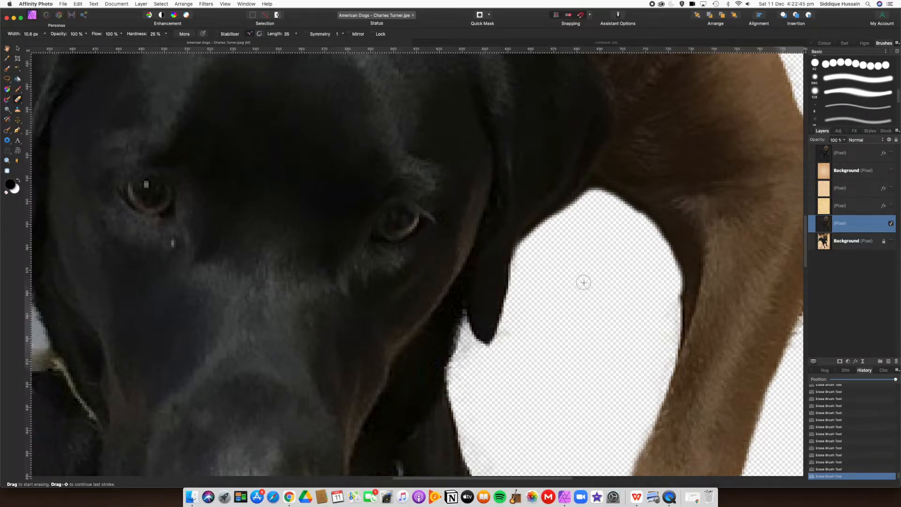
{"action": "scroll", "coordinate": [584, 282], "scroll_direction": "down", "scroll_amount": 2}
{"action": "key", "text": "super+0"}
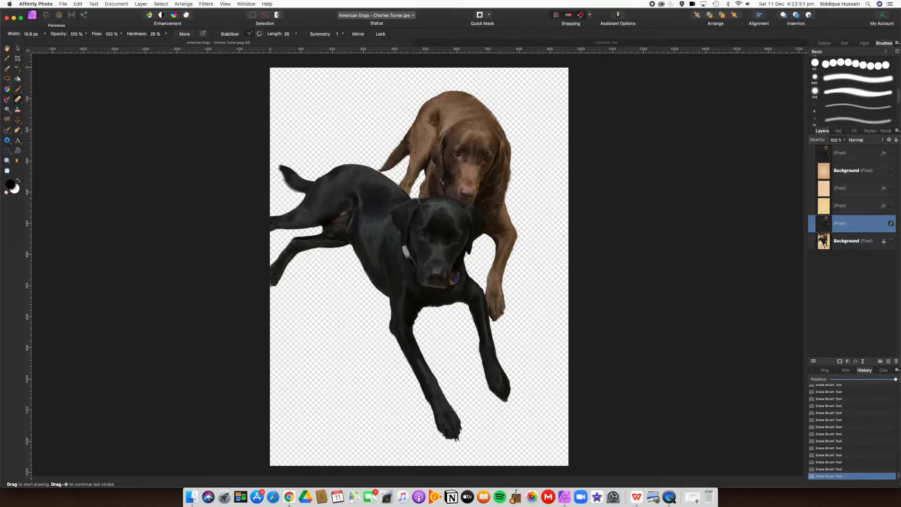
- Delete the hidden topmost dog layer and move the cleaned dog cutout layer to the top of the layer stack
{"action": "left_click", "coordinate": [860, 155]}
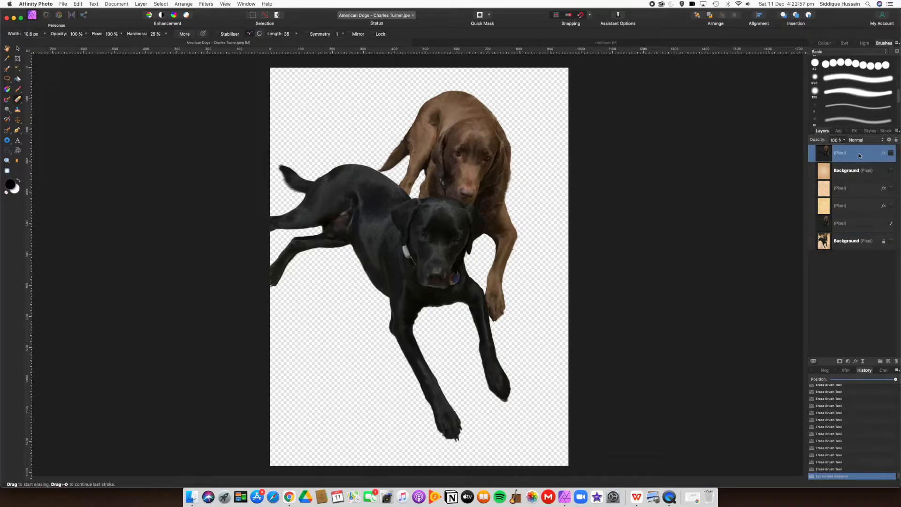
{"action": "left_click", "coordinate": [895, 362]}
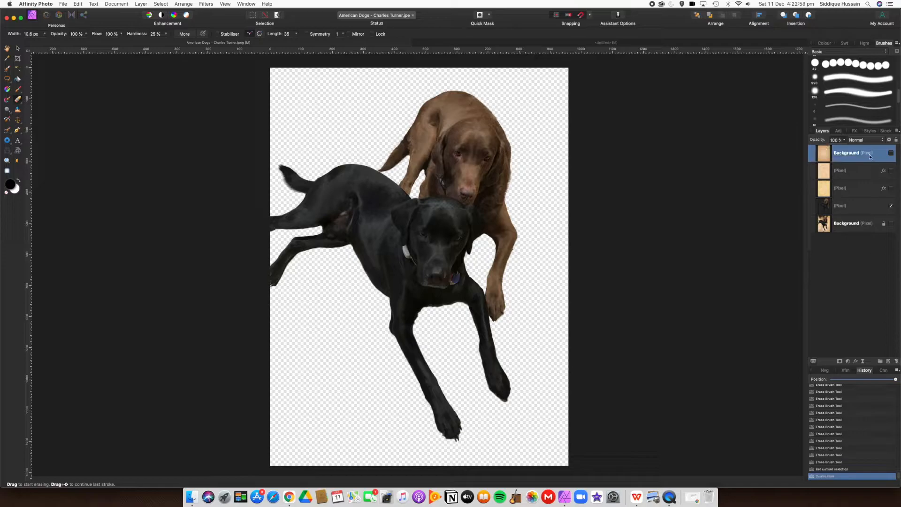
{"action": "left_click", "coordinate": [857, 209]}
{"action": "left_click_drag", "start_coordinate": [855, 209], "coordinate": [850, 154]}
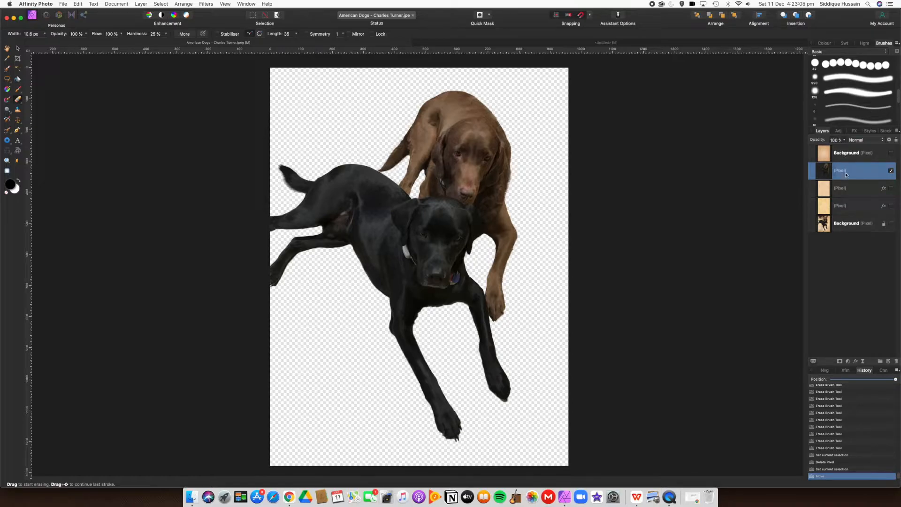
{"action": "left_click_drag", "start_coordinate": [845, 148], "coordinate": [845, 147]}
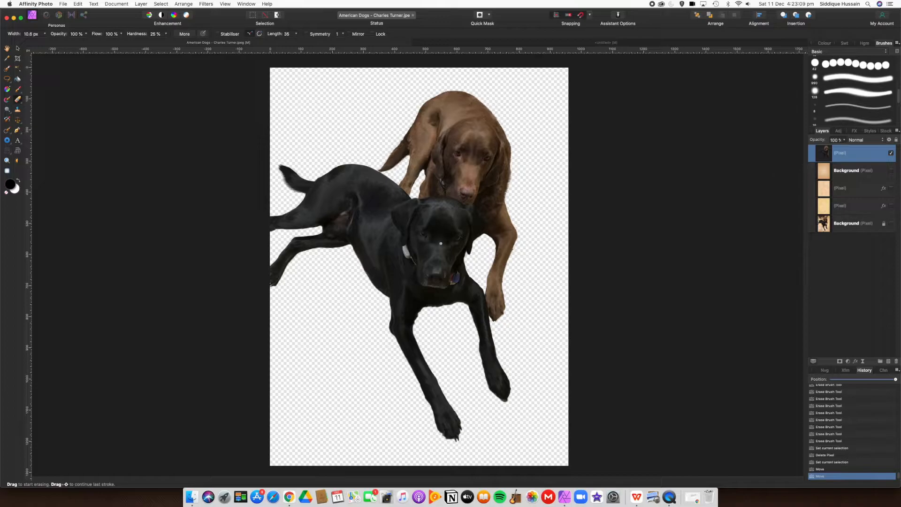
- Erase the stray specks along the outer edge of the brown dog's front leg
{"action": "scroll", "coordinate": [436, 245], "scroll_direction": "up", "scroll_amount": 6}
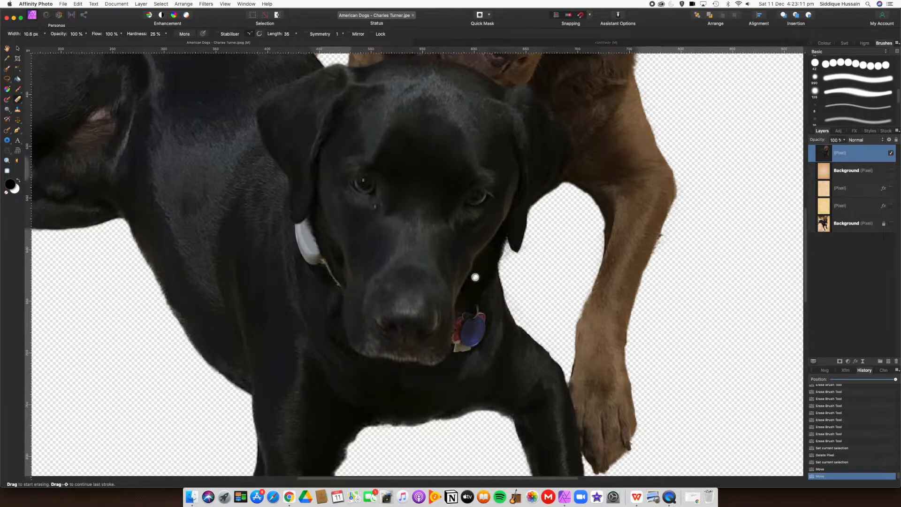
{"action": "scroll", "coordinate": [475, 276], "scroll_direction": "down", "scroll_amount": 6}
{"action": "scroll", "coordinate": [561, 265], "scroll_direction": "up", "scroll_amount": 10}
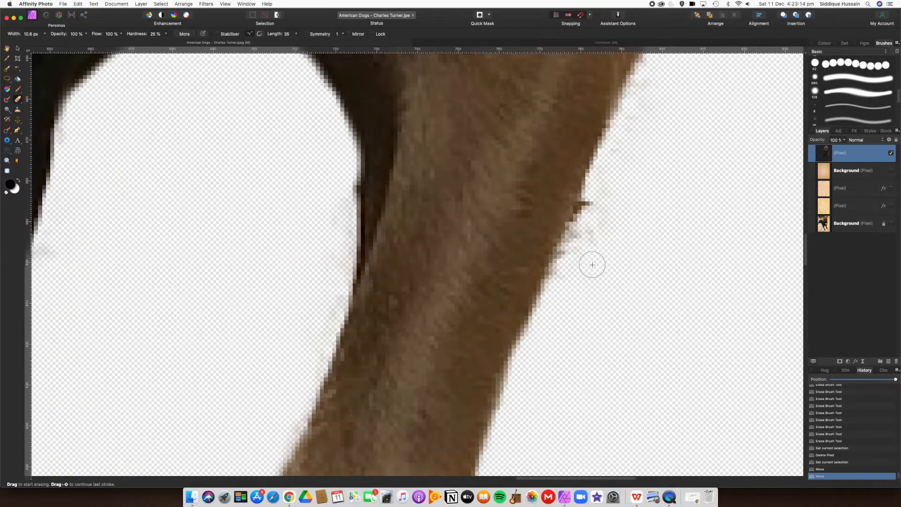
{"action": "left_click_drag", "start_coordinate": [592, 264], "coordinate": [591, 234]}
{"action": "mouse_move", "coordinate": [611, 198]}
{"action": "left_mouse_down"}
{"action": "mouse_move", "coordinate": [577, 254]}
{"action": "mouse_move", "coordinate": [595, 237]}
{"action": "mouse_move", "coordinate": [652, 73]}
{"action": "mouse_move", "coordinate": [578, 351]}
{"action": "mouse_move", "coordinate": [567, 312]}
{"action": "mouse_move", "coordinate": [573, 278]}
{"action": "left_mouse_up"}
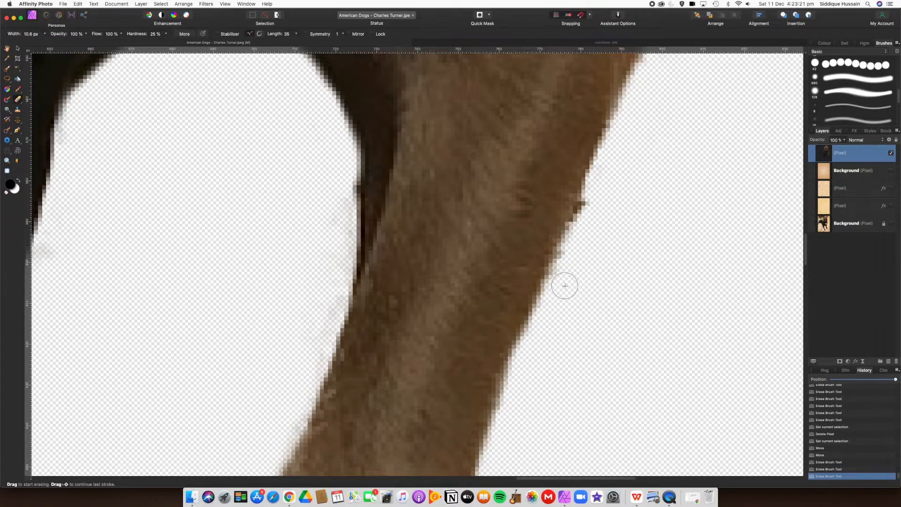
{"action": "key", "text": "super+0"}
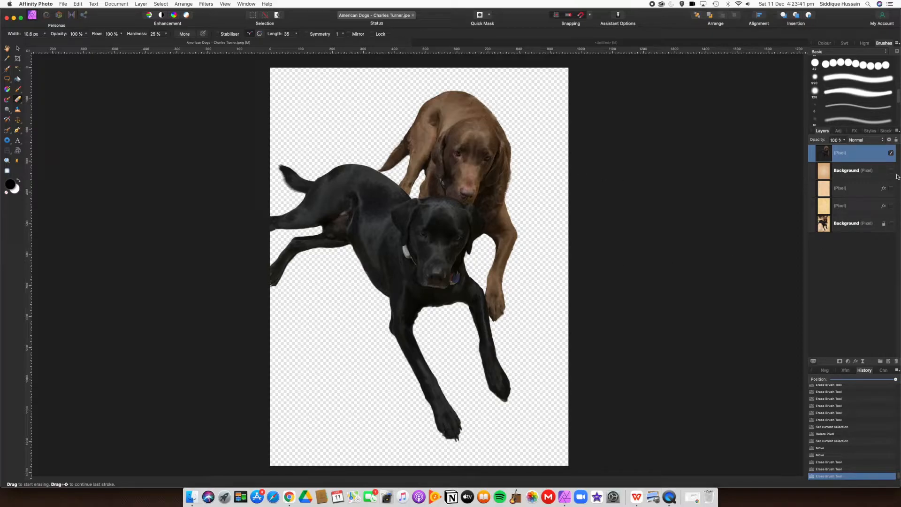
- Enable an Outer Shadow effect on the dog cutout layer and open its detailed settings
{"action": "left_click", "coordinate": [854, 131]}
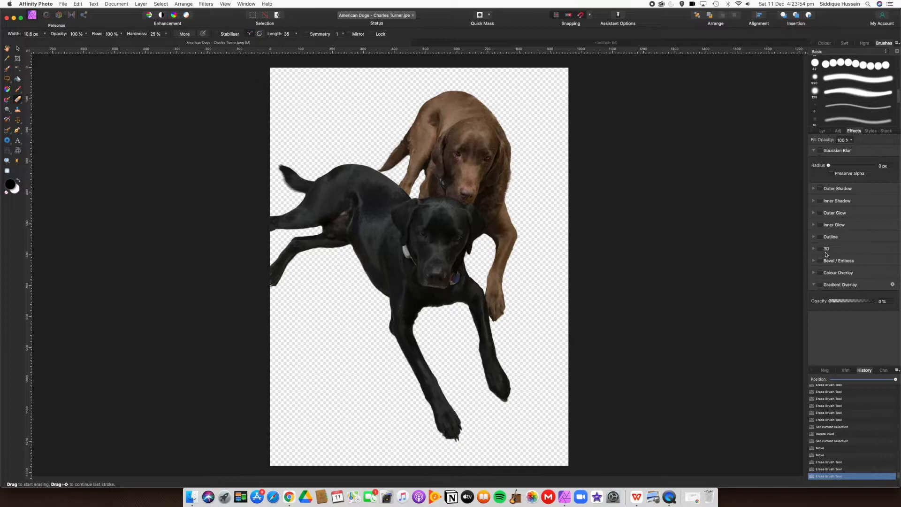
{"action": "left_click", "coordinate": [833, 189]}
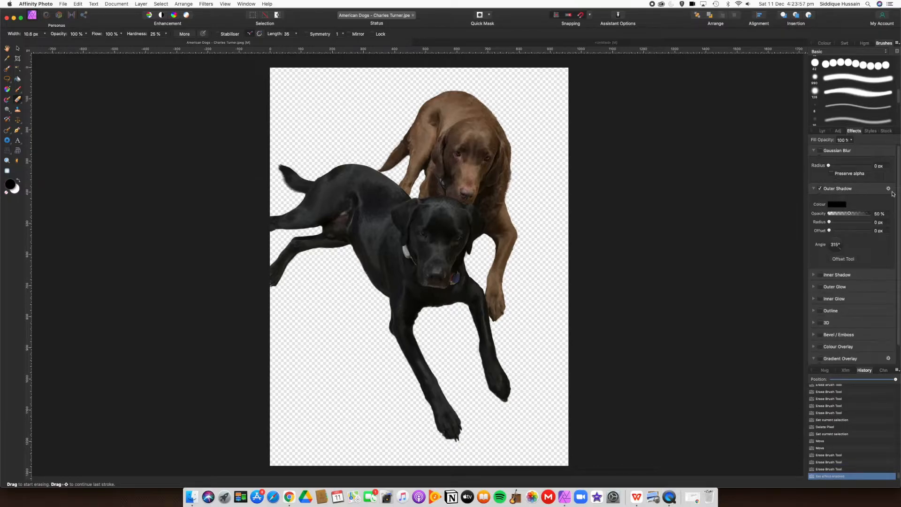
{"action": "left_click", "coordinate": [888, 188]}
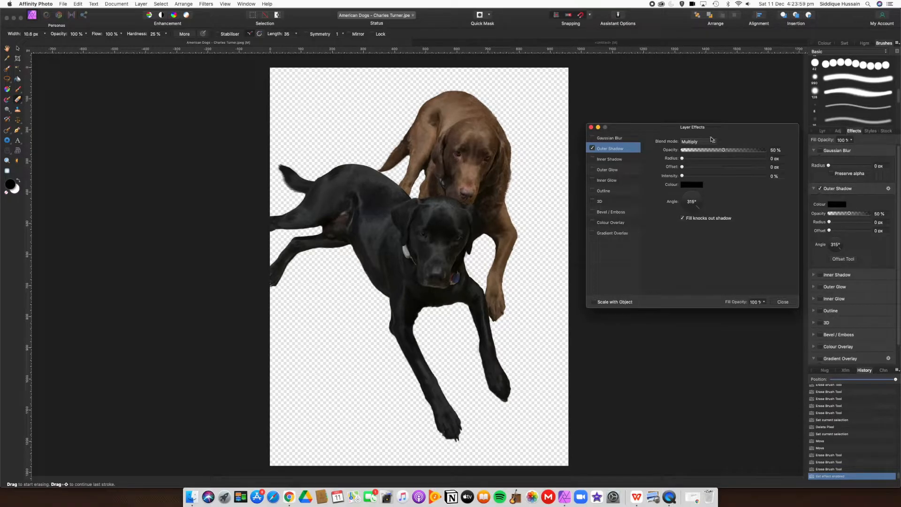
{"action": "left_click_drag", "start_coordinate": [719, 134], "coordinate": [715, 82]}
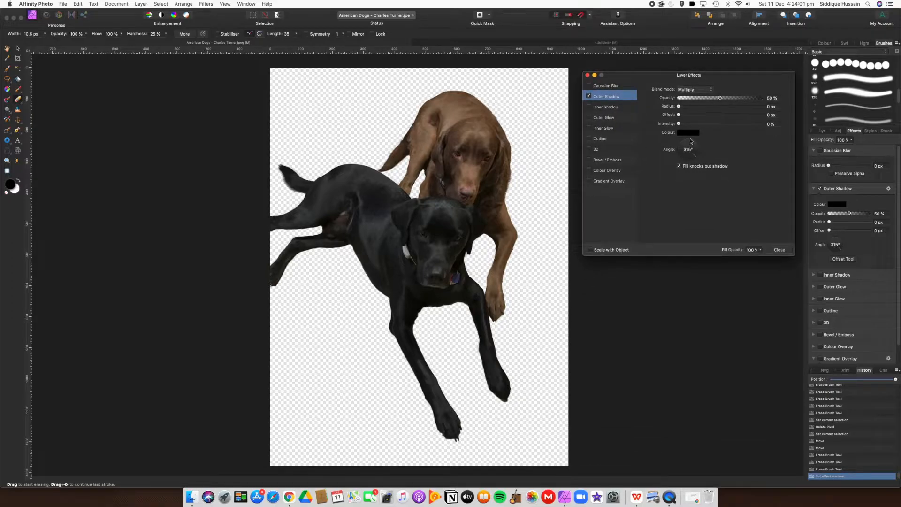
- Give the outer shadow a 39.8 px offset and a 7.4 px radius
{"action": "mouse_move", "coordinate": [678, 107]}
{"action": "left_mouse_down"}
{"action": "mouse_move", "coordinate": [746, 121]}
{"action": "mouse_move", "coordinate": [709, 108]}
{"action": "mouse_move", "coordinate": [694, 108]}
{"action": "mouse_move", "coordinate": [721, 113]}
{"action": "mouse_move", "coordinate": [684, 114]}
{"action": "mouse_move", "coordinate": [694, 114]}
{"action": "left_mouse_up"}
{"action": "left_click", "coordinate": [700, 108]}
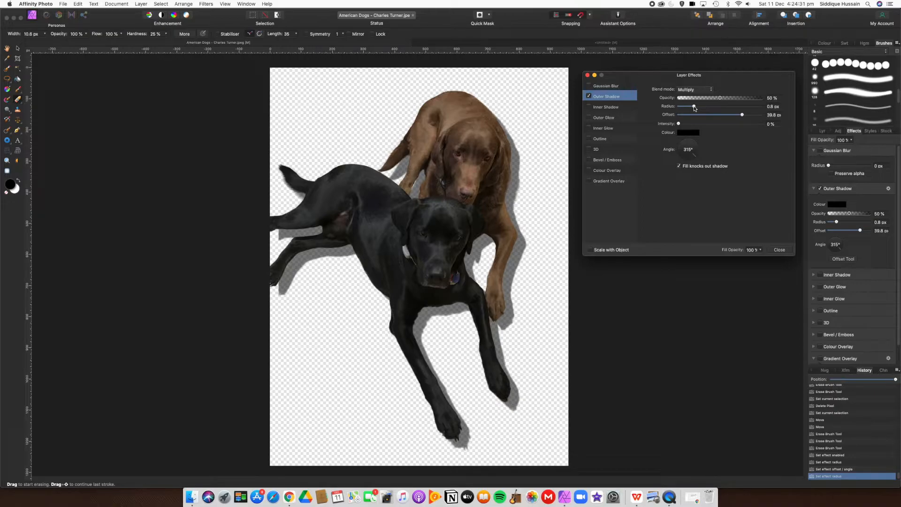
{"action": "left_click_drag", "start_coordinate": [694, 108], "coordinate": [748, 110]}
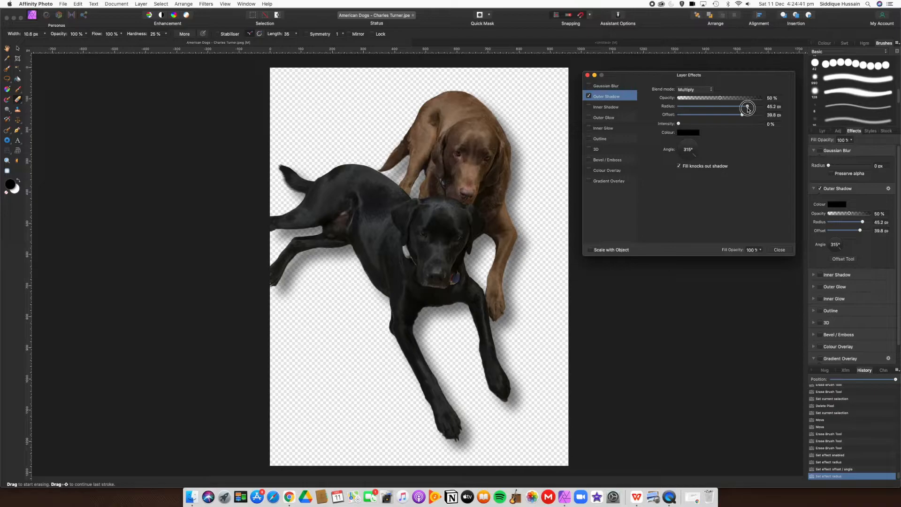
{"action": "left_click_drag", "start_coordinate": [747, 110], "coordinate": [710, 113]}
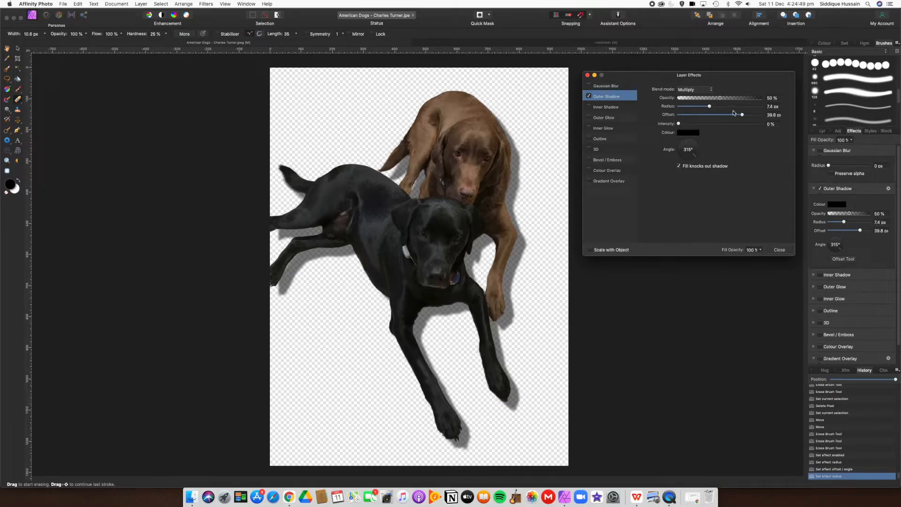
- Reduce the shadow's offset to 17.3 px, set its angle to 254°, and close the effect settings
{"action": "left_click_drag", "start_coordinate": [742, 116], "coordinate": [720, 116]}
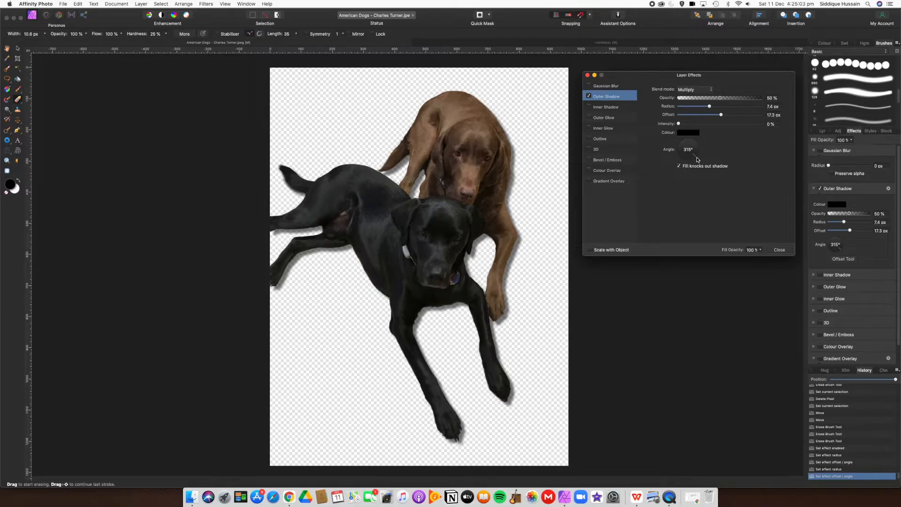
{"action": "left_click_drag", "start_coordinate": [698, 159], "coordinate": [680, 174]}
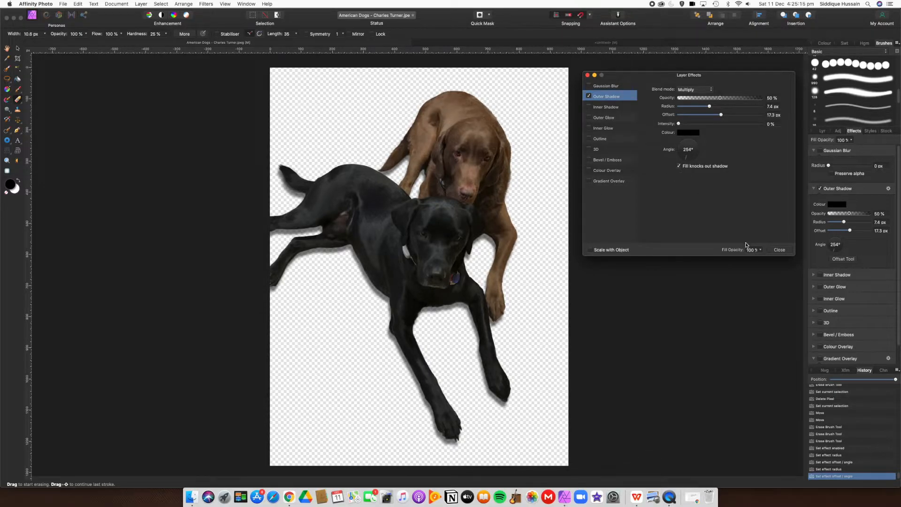
{"action": "left_click", "coordinate": [779, 250]}
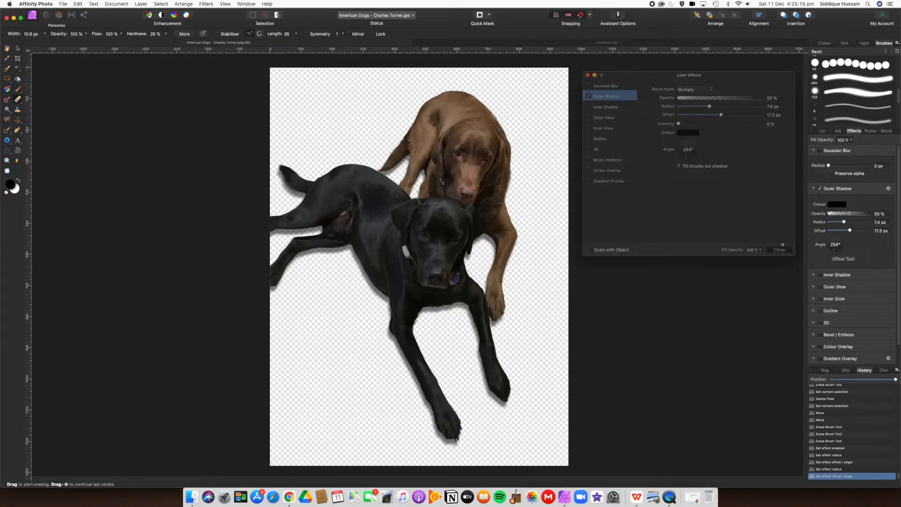
- Compare the dog cutout with the original photo by showing the bottom Background layer and hiding it again
{"action": "left_click", "coordinate": [822, 131]}
{"action": "left_click", "coordinate": [859, 223]}
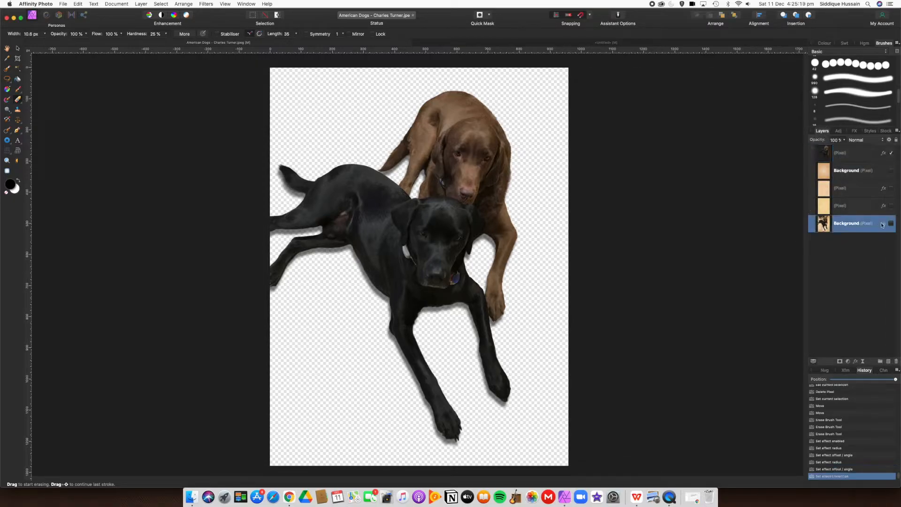
{"action": "left_click", "coordinate": [891, 224]}
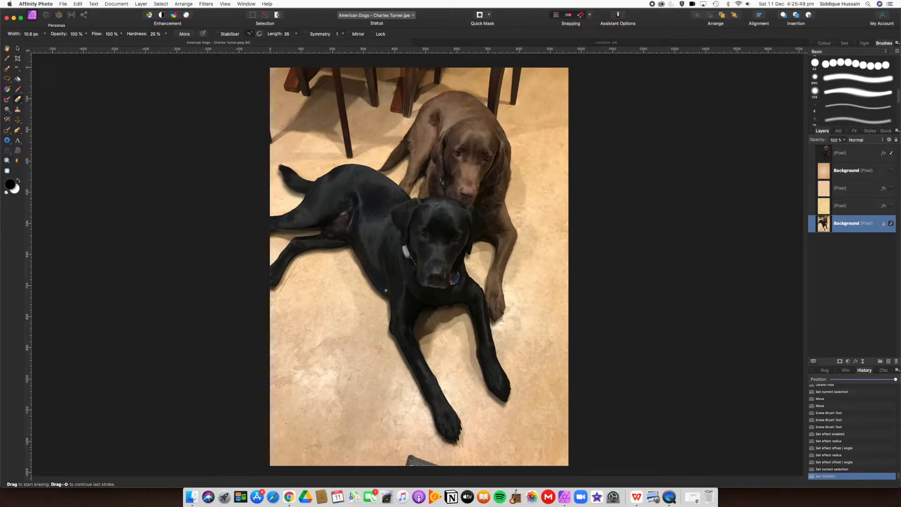
{"action": "left_click", "coordinate": [891, 223]}
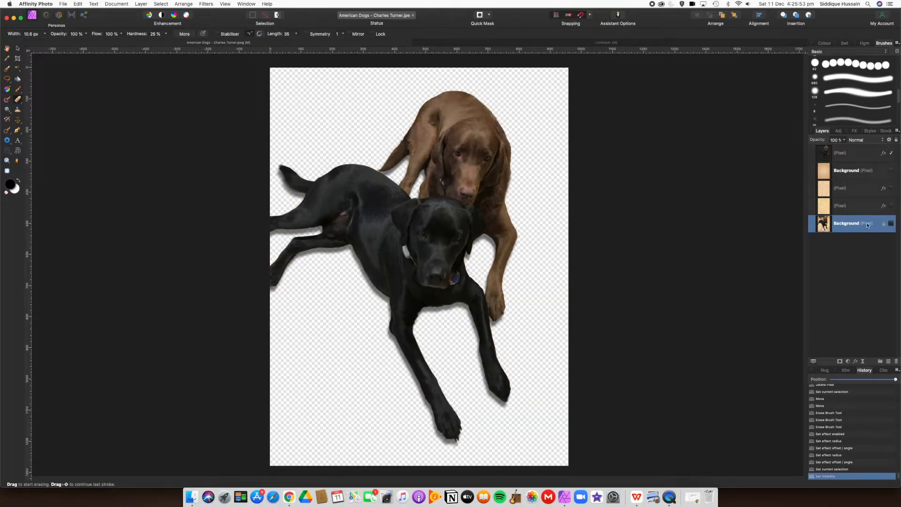
- Reopen the dog cutout layer's effects, set the outer shadow's offset to 21.4 px, and close the settings
{"action": "left_click", "coordinate": [884, 154]}
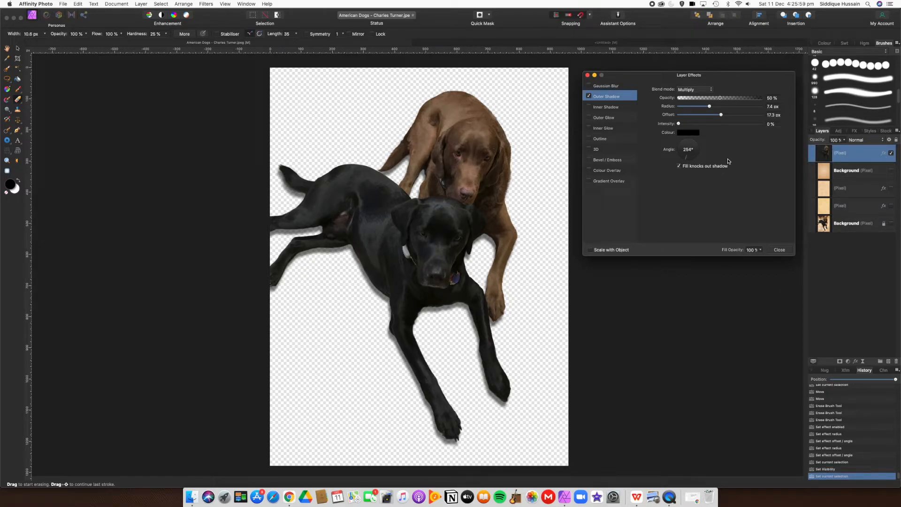
{"action": "left_click_drag", "start_coordinate": [686, 160], "coordinate": [684, 163]}
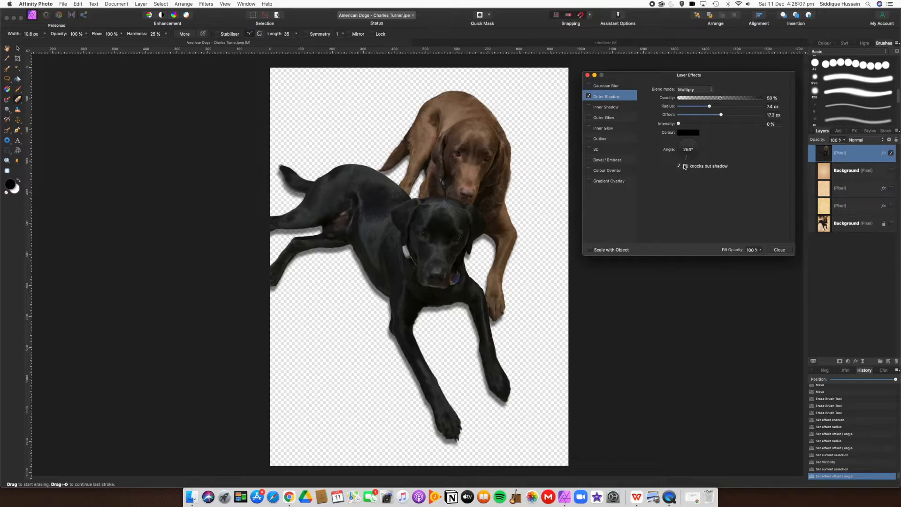
{"action": "left_click", "coordinate": [721, 115]}
{"action": "left_click_drag", "start_coordinate": [721, 116], "coordinate": [726, 117]}
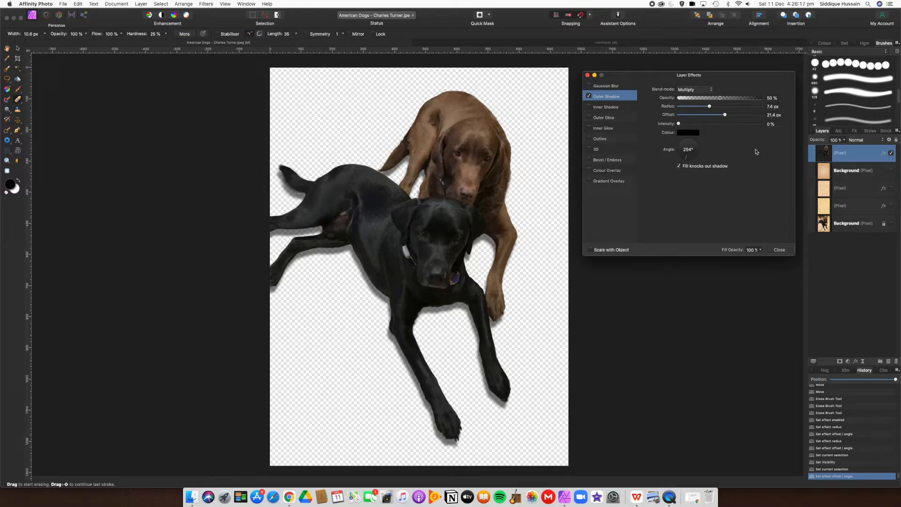
{"action": "left_click", "coordinate": [778, 250]}
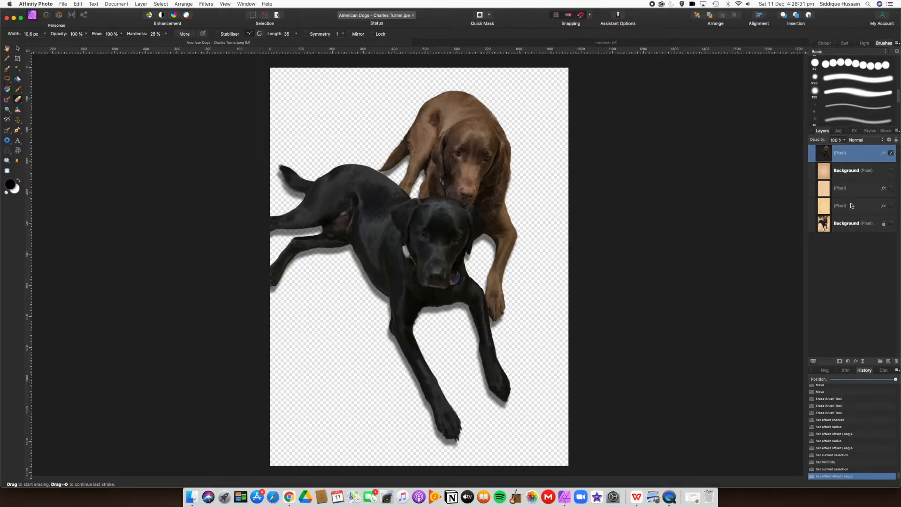
- Add a new fill layer and change its fill type from solid to Radial
{"action": "left_click", "coordinate": [142, 4]}
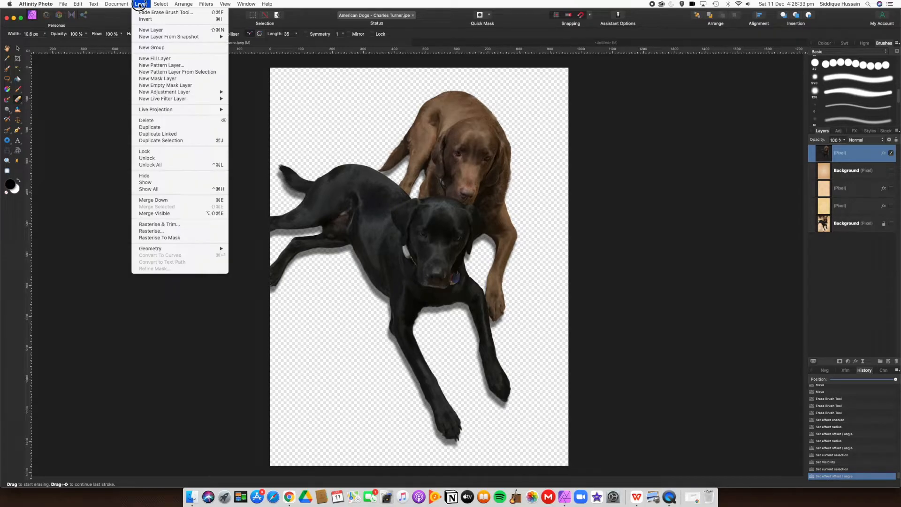
{"action": "left_click", "coordinate": [155, 58]}
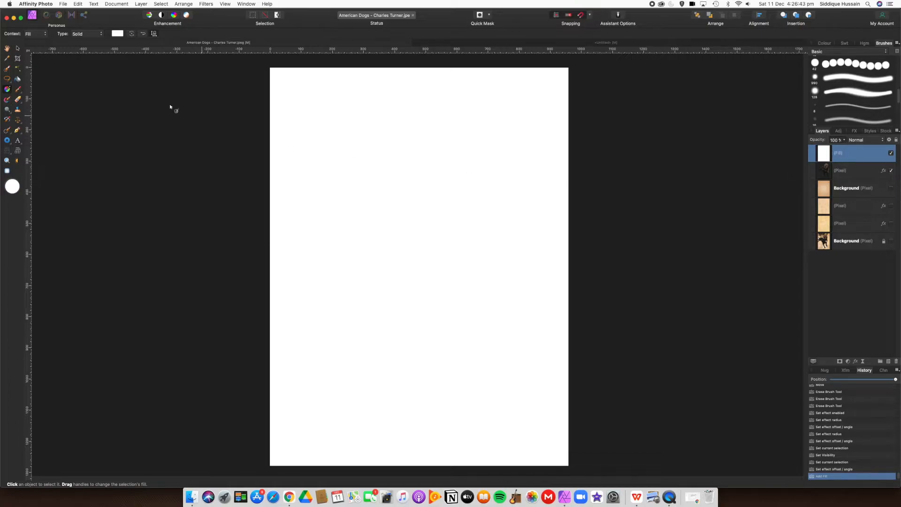
{"action": "left_click", "coordinate": [97, 33]}
{"action": "left_click", "coordinate": [90, 54]}
- Set the radial gradient's start stop to a light sandy yellow with hue 44 and lightness 71
{"action": "left_click", "coordinate": [116, 34]}
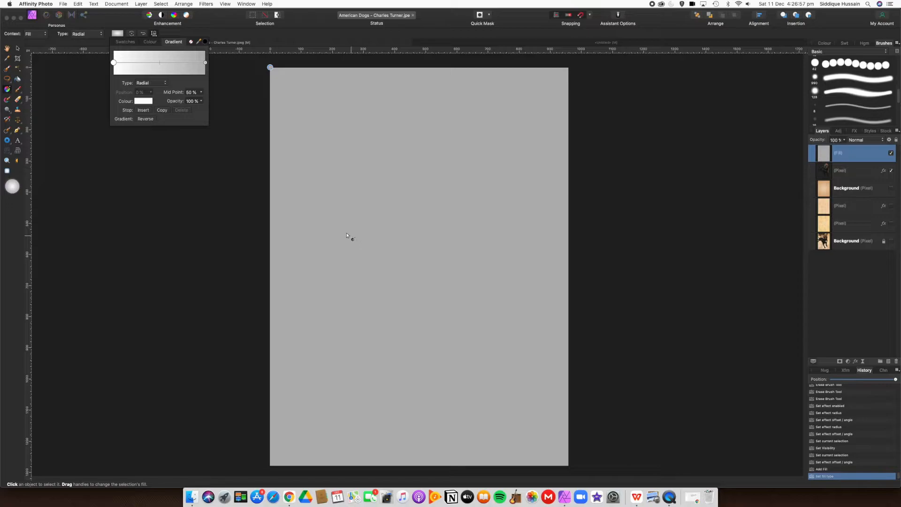
{"action": "left_click", "coordinate": [146, 104]}
{"action": "left_click_drag", "start_coordinate": [205, 160], "coordinate": [169, 167]}
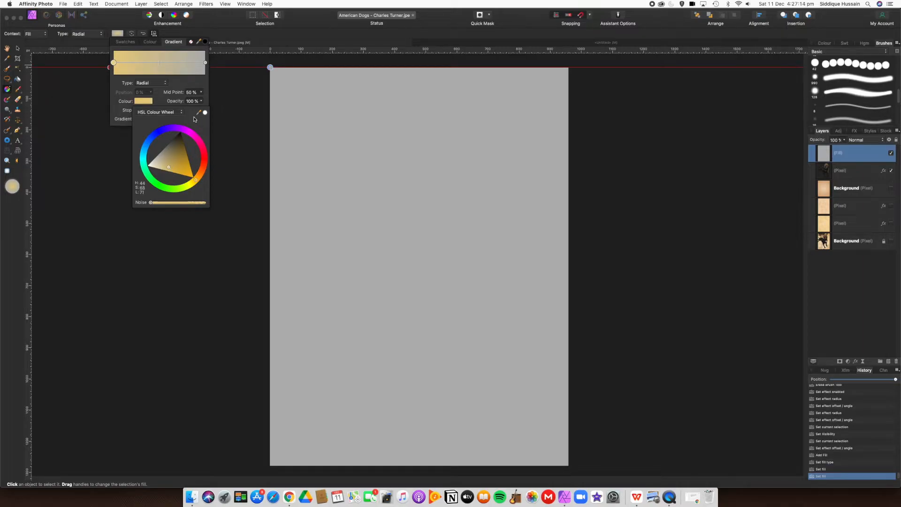
{"action": "left_click", "coordinate": [173, 81]}
- Colour the gradient's end stop golden yellow (H 47, S 83, L 60) and stretch the gradient from the page centre past its upper-left corner
{"action": "left_click", "coordinate": [206, 62]}
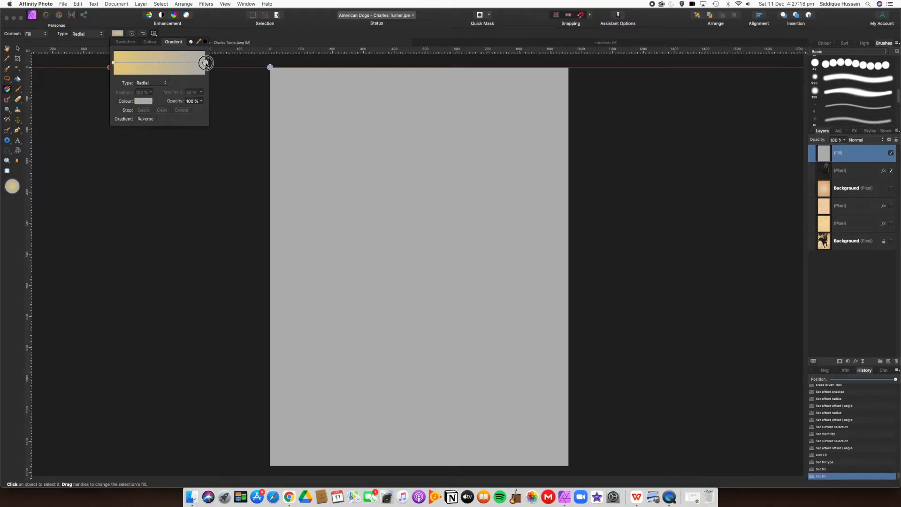
{"action": "left_click", "coordinate": [144, 101]}
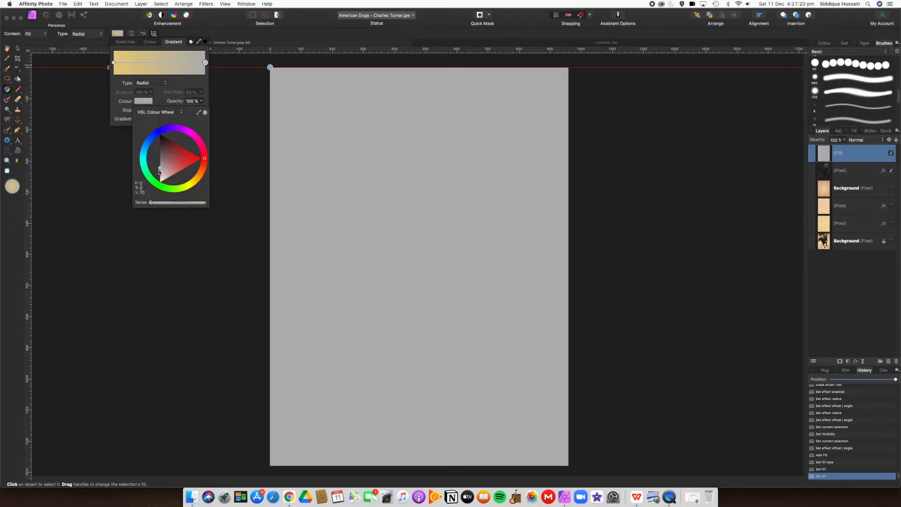
{"action": "mouse_move", "coordinate": [205, 161]}
{"action": "left_mouse_down"}
{"action": "mouse_move", "coordinate": [197, 185]}
{"action": "mouse_move", "coordinate": [168, 169]}
{"action": "mouse_move", "coordinate": [180, 172]}
{"action": "left_mouse_up"}
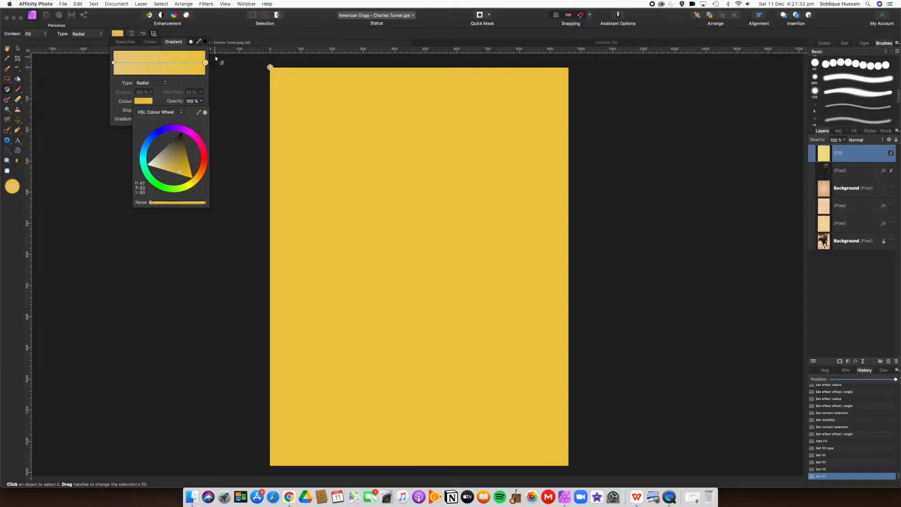
{"action": "left_click", "coordinate": [223, 34]}
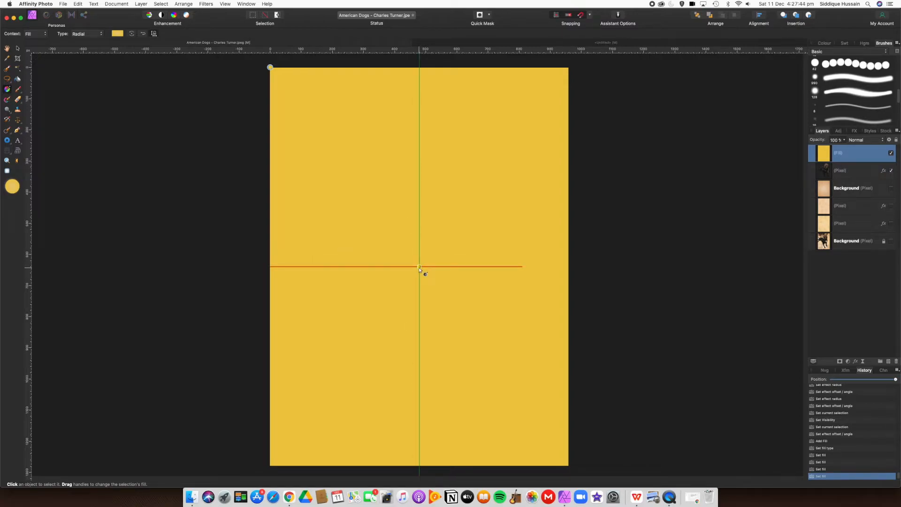
{"action": "left_click_drag", "start_coordinate": [419, 267], "coordinate": [263, 60]}
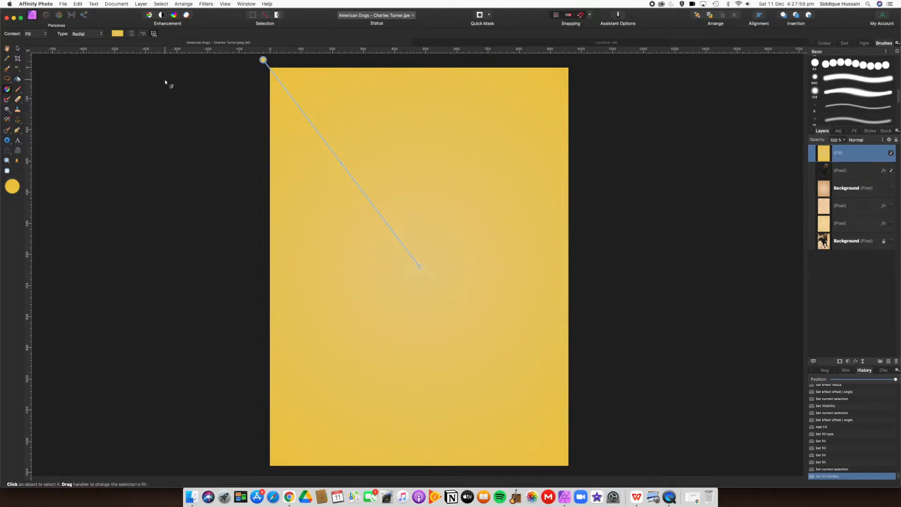
- Darken the radial gradient's end stop to a deep gold with H 47, S 100, L 35
{"action": "left_click", "coordinate": [119, 34]}
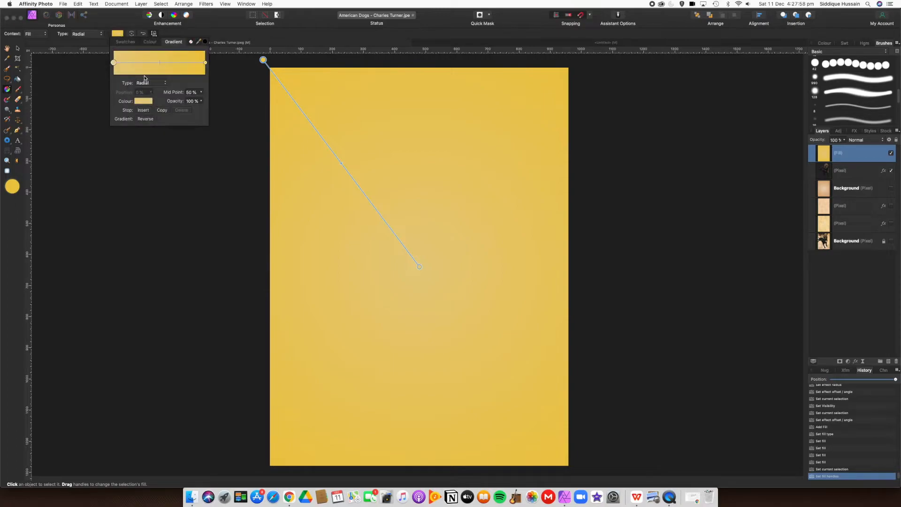
{"action": "left_click", "coordinate": [204, 64]}
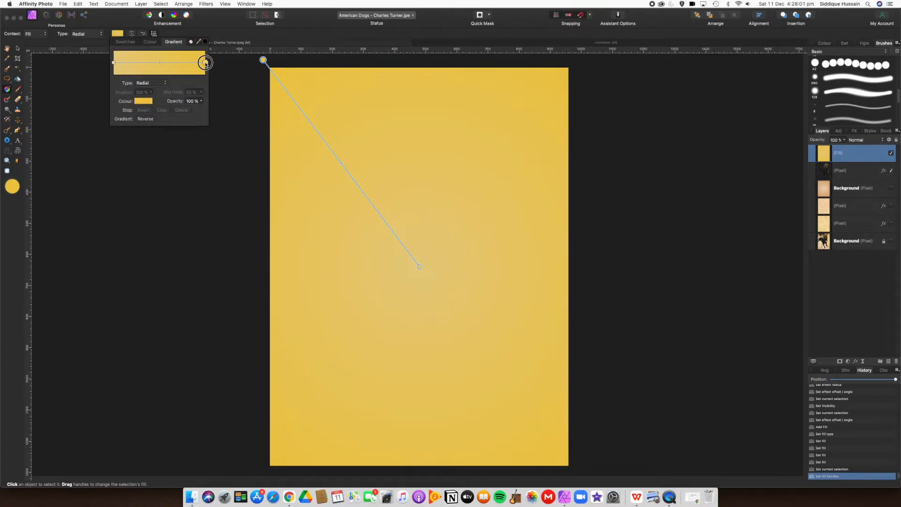
{"action": "left_click", "coordinate": [150, 103]}
{"action": "left_click_drag", "start_coordinate": [182, 174], "coordinate": [190, 165]}
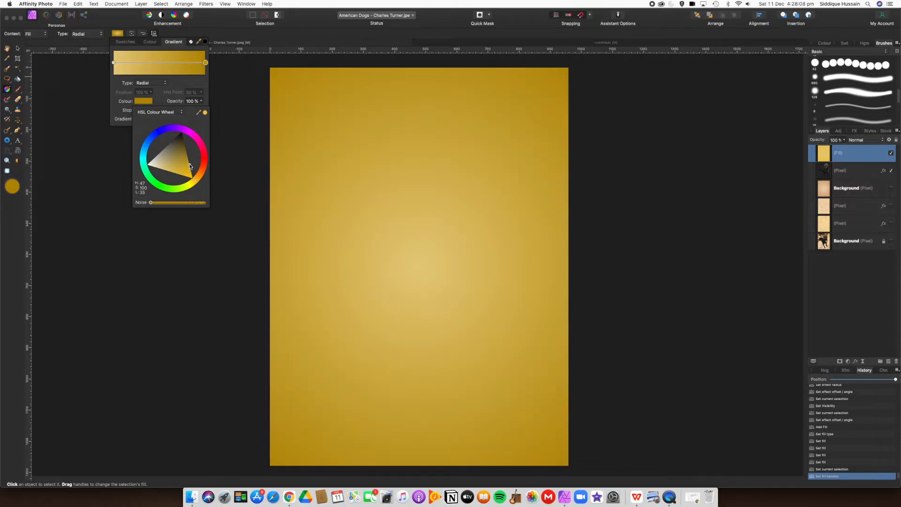
{"action": "left_click", "coordinate": [245, 34]}
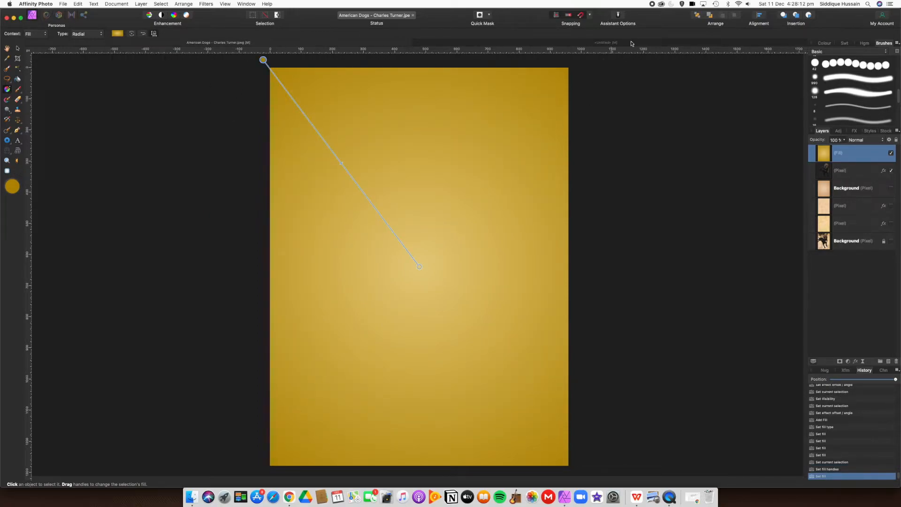
- Move the dog cutout layer above the gradient fill layer and inspect the dogs against the new background
{"action": "left_click", "coordinate": [840, 173]}
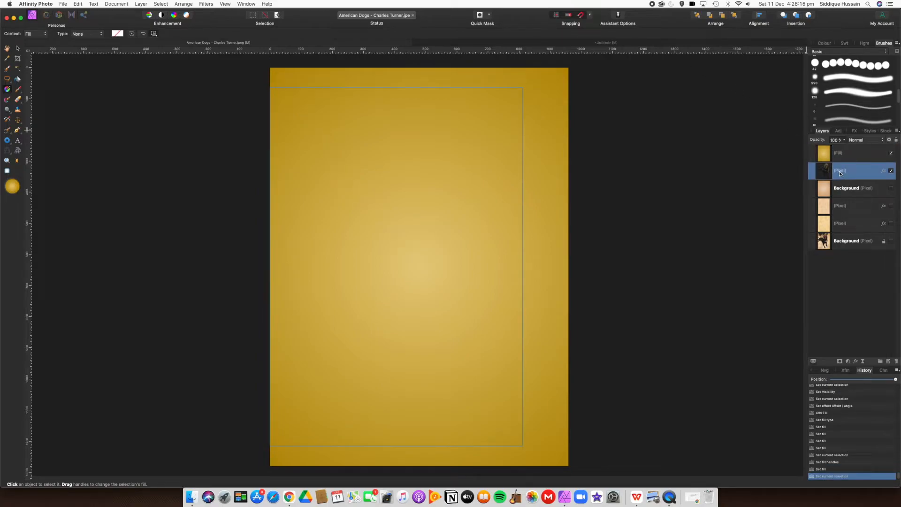
{"action": "left_click_drag", "start_coordinate": [840, 174], "coordinate": [836, 148]}
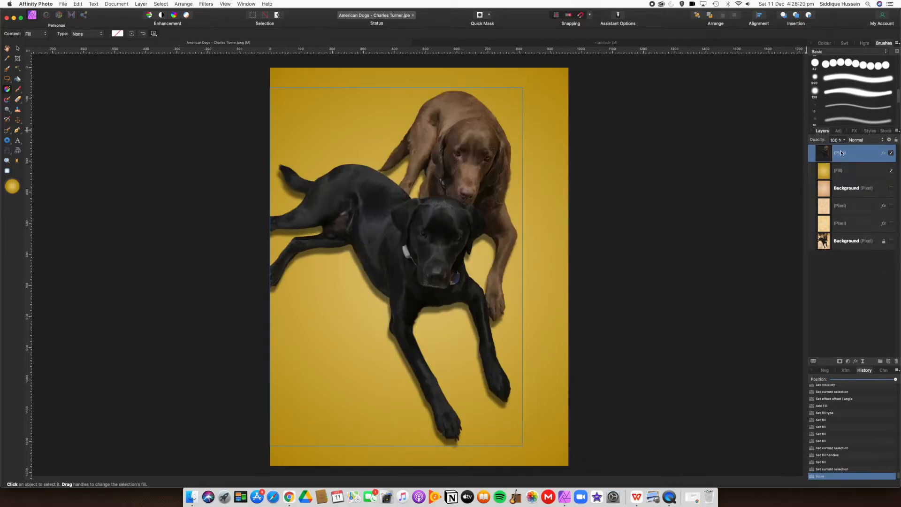
{"action": "left_click", "coordinate": [6, 49]}
{"action": "scroll", "coordinate": [467, 234], "scroll_direction": "up", "scroll_amount": 5}
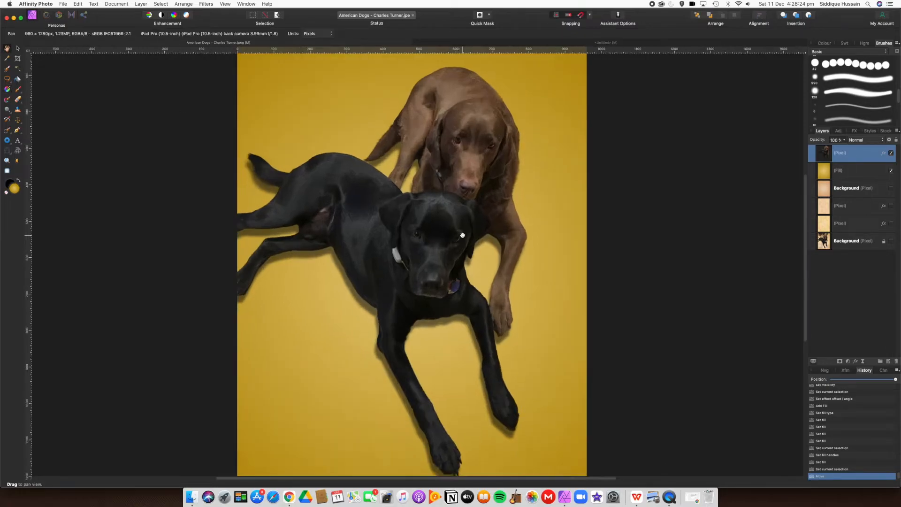
{"action": "scroll", "coordinate": [483, 231], "scroll_direction": "up", "scroll_amount": 1}
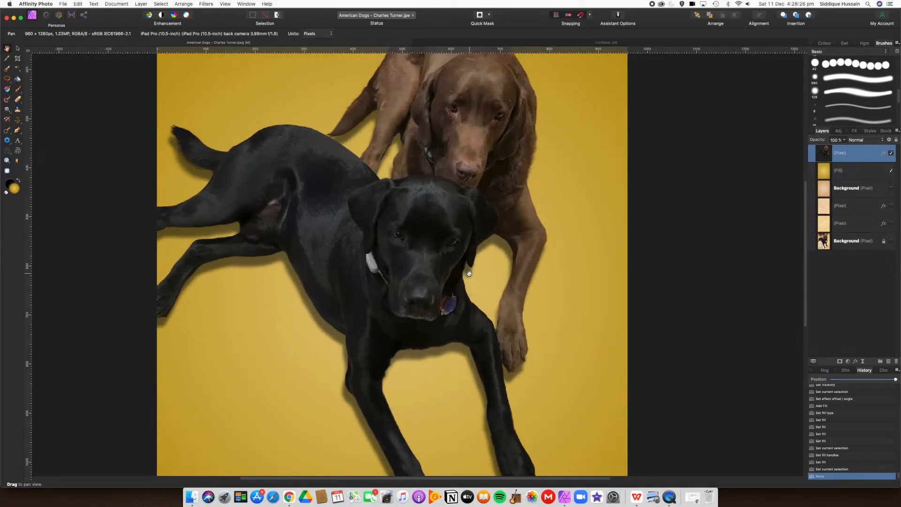
{"action": "scroll", "coordinate": [469, 273], "scroll_direction": "down", "scroll_amount": 4}
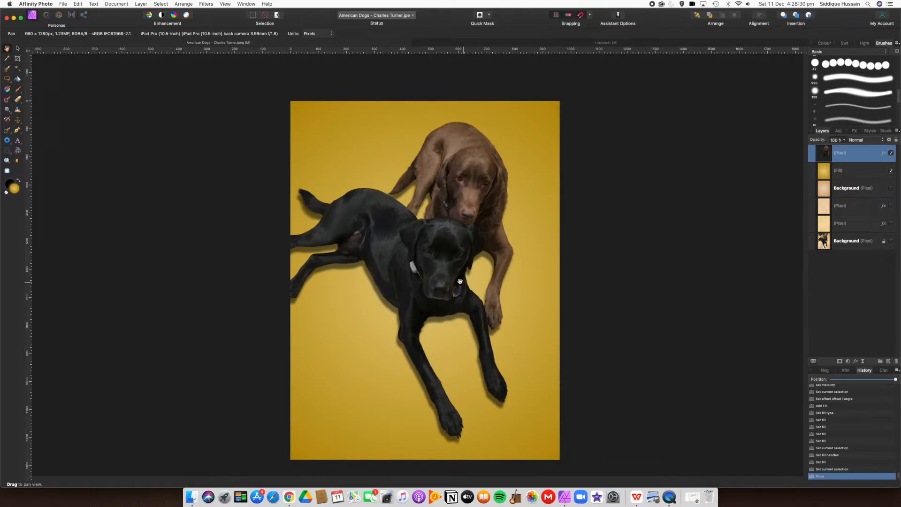
- Change the background fill layer's gradient type to Linear
{"action": "left_click", "coordinate": [835, 173]}
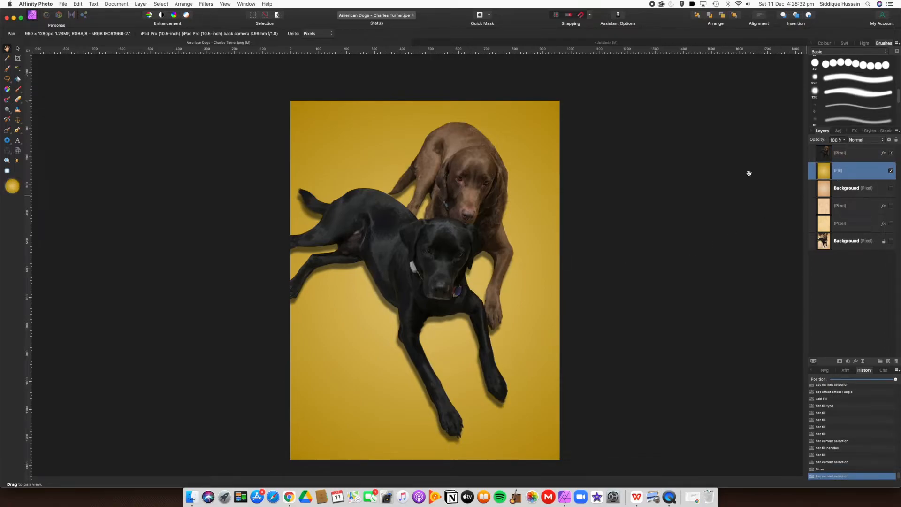
{"action": "left_click", "coordinate": [7, 90]}
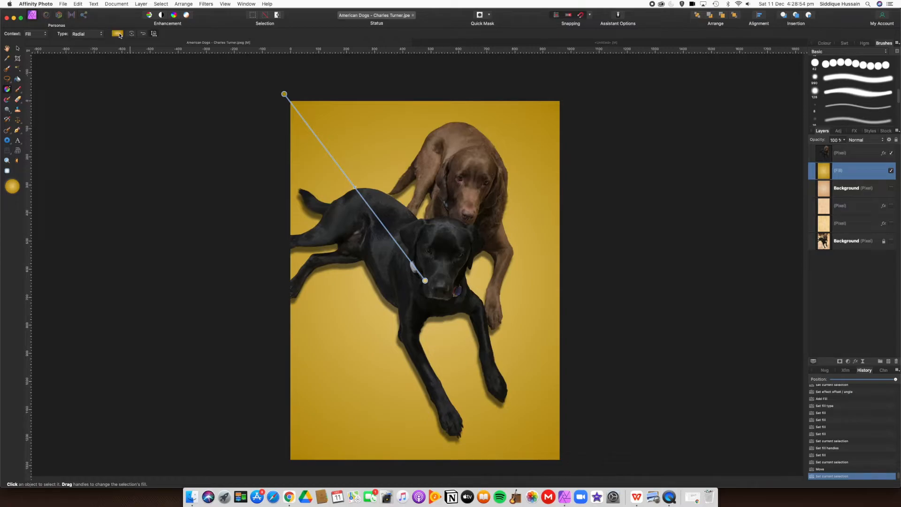
{"action": "left_click", "coordinate": [100, 36]}
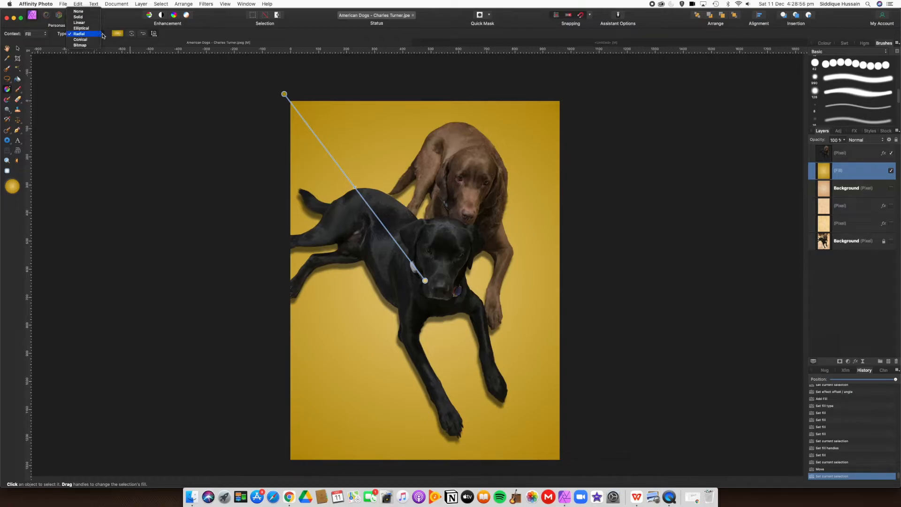
{"action": "left_click", "coordinate": [80, 22]}
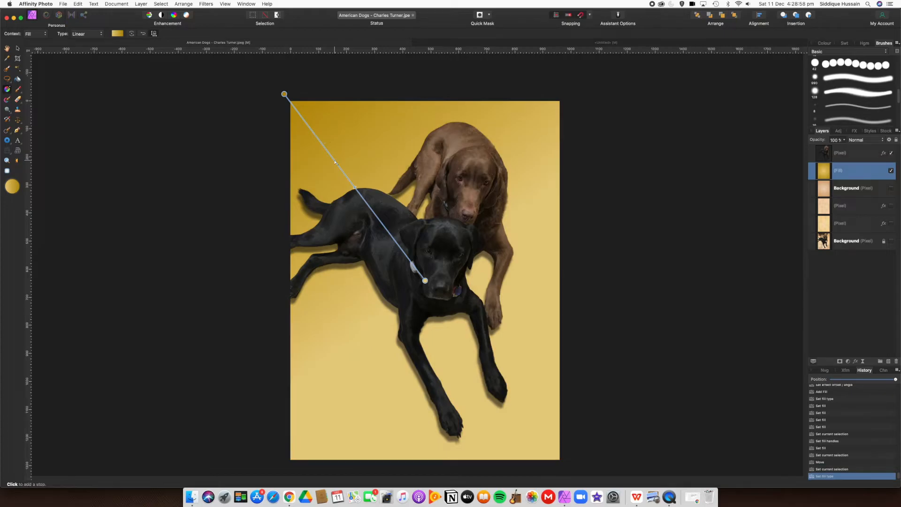
- Run the linear gradient vertically through the page's middle, from just above the upper edge down to the lower edge
{"action": "left_click_drag", "start_coordinate": [284, 94], "coordinate": [428, 83]}
{"action": "left_click_drag", "start_coordinate": [425, 280], "coordinate": [425, 460]}
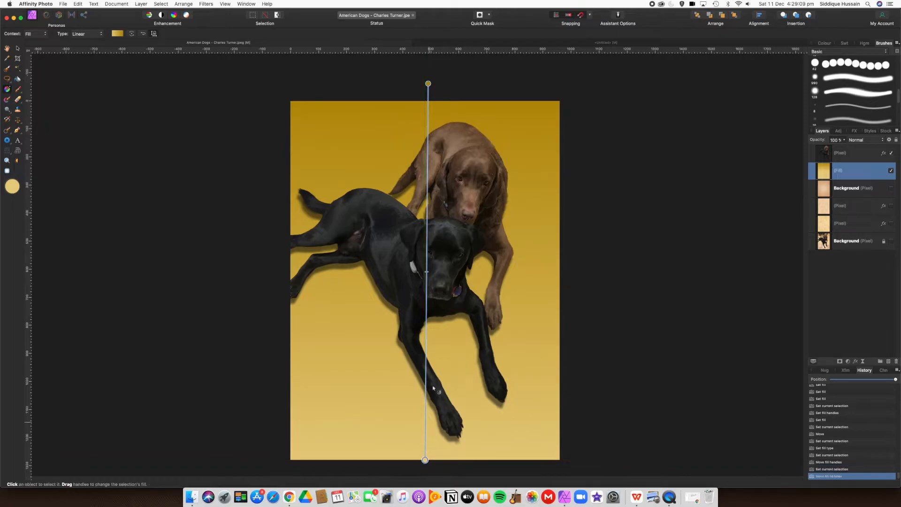
{"action": "left_click", "coordinate": [428, 83]}
{"action": "left_click", "coordinate": [429, 84]}
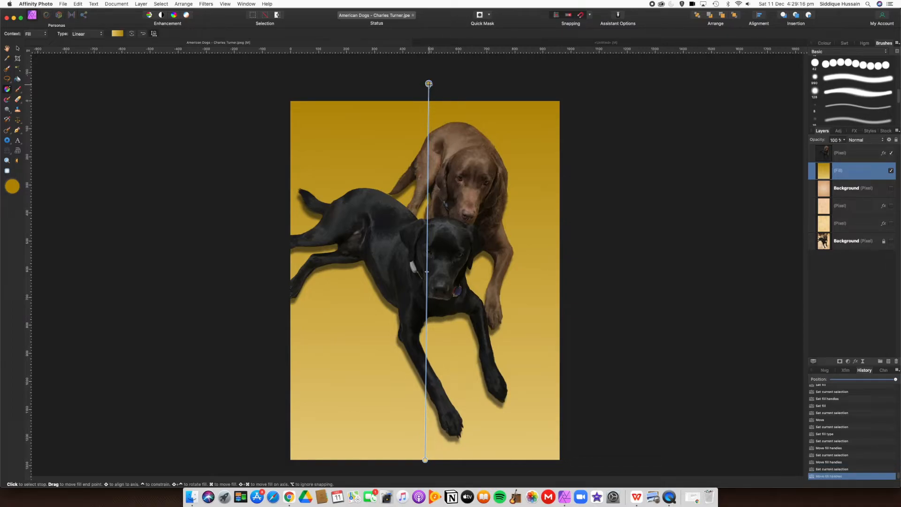
- Change the linear gradient's light start stop to a darker, muted greyish beige
{"action": "left_click", "coordinate": [116, 35]}
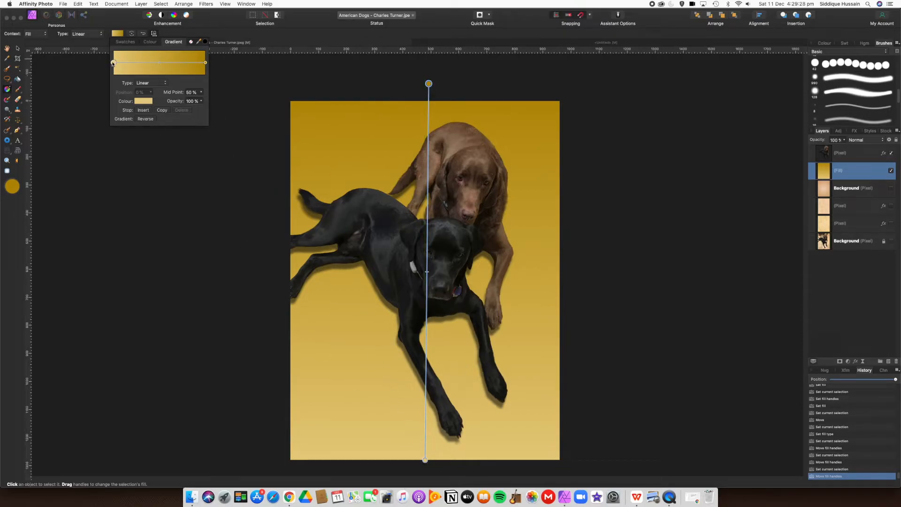
{"action": "left_click", "coordinate": [144, 102]}
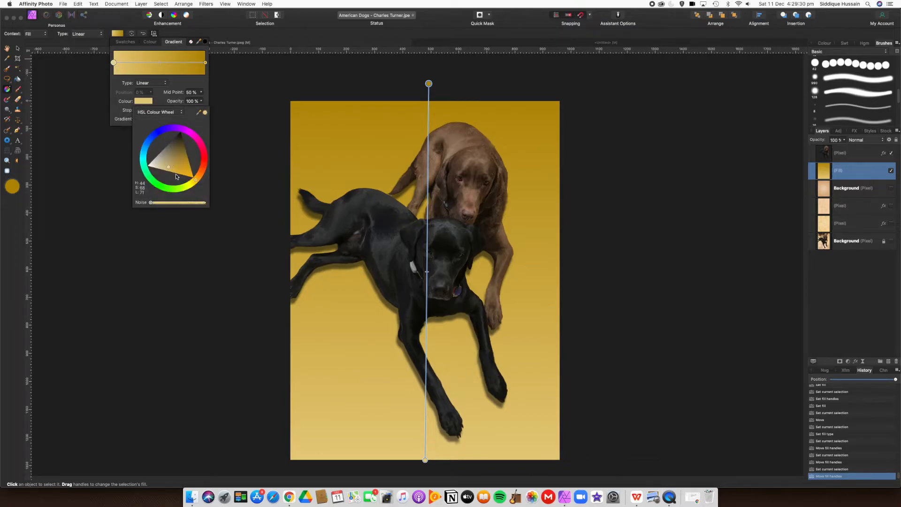
{"action": "mouse_move", "coordinate": [167, 170]}
{"action": "left_mouse_down"}
{"action": "mouse_move", "coordinate": [183, 164]}
{"action": "mouse_move", "coordinate": [170, 147]}
{"action": "mouse_move", "coordinate": [168, 156]}
{"action": "left_mouse_up"}
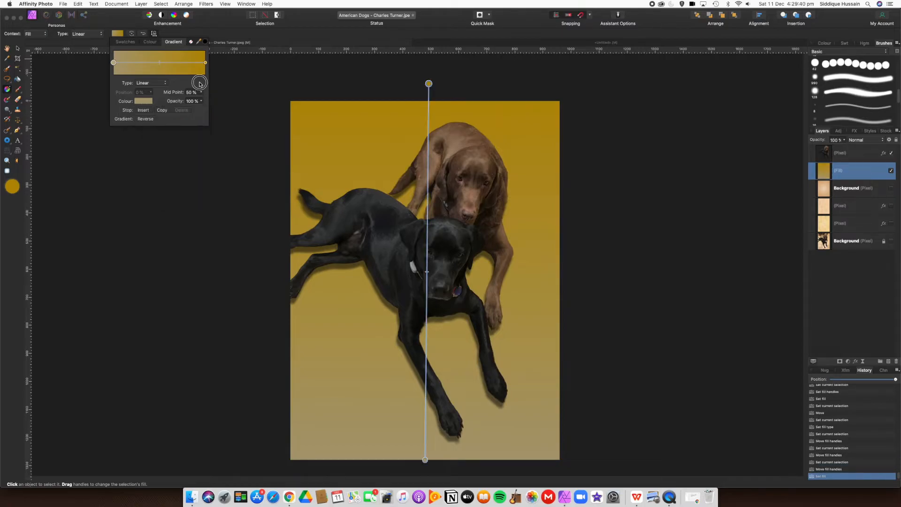
- Recolour the gradient's gold stop with a colour sampled from the brown dog's fur, adjusted to H 25, S 41, L 40
{"action": "left_click", "coordinate": [205, 62]}
{"action": "left_click", "coordinate": [143, 101]}
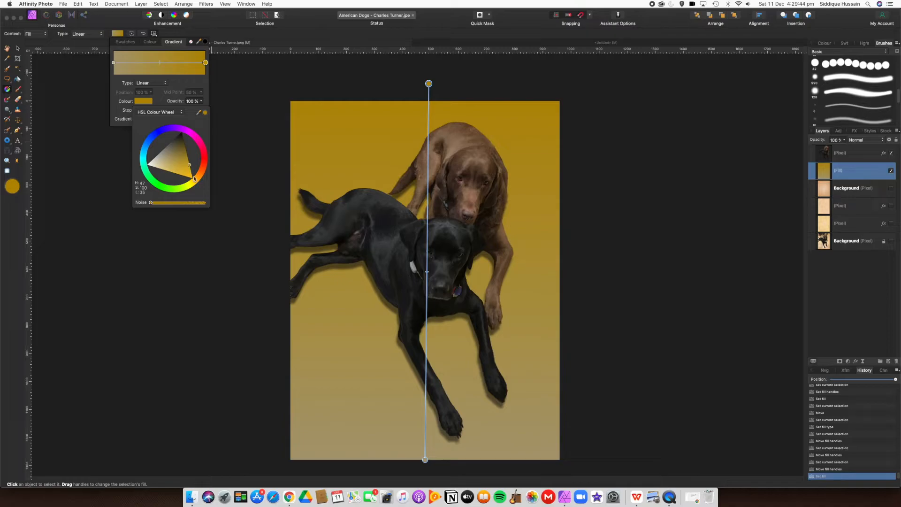
{"action": "left_click_drag", "start_coordinate": [196, 182], "coordinate": [195, 180]}
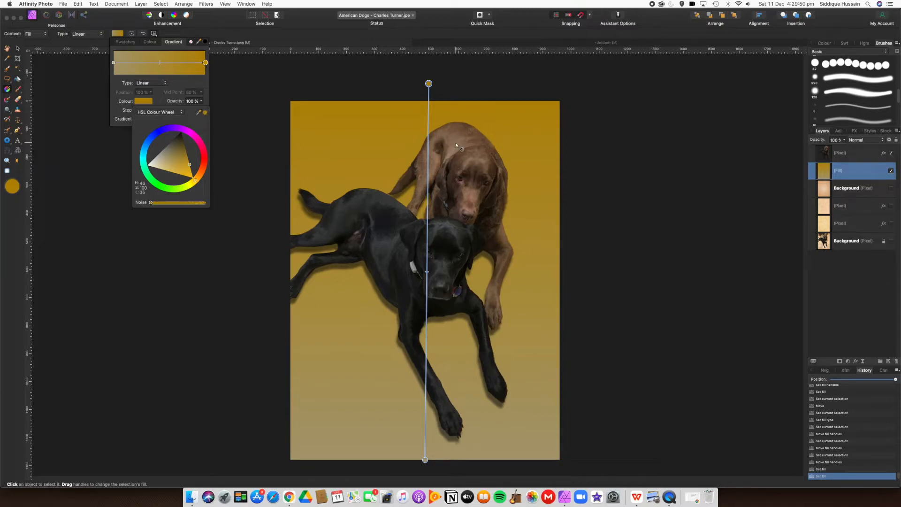
{"action": "left_click", "coordinate": [198, 115]}
{"action": "left_click_drag", "start_coordinate": [197, 115], "coordinate": [470, 151]}
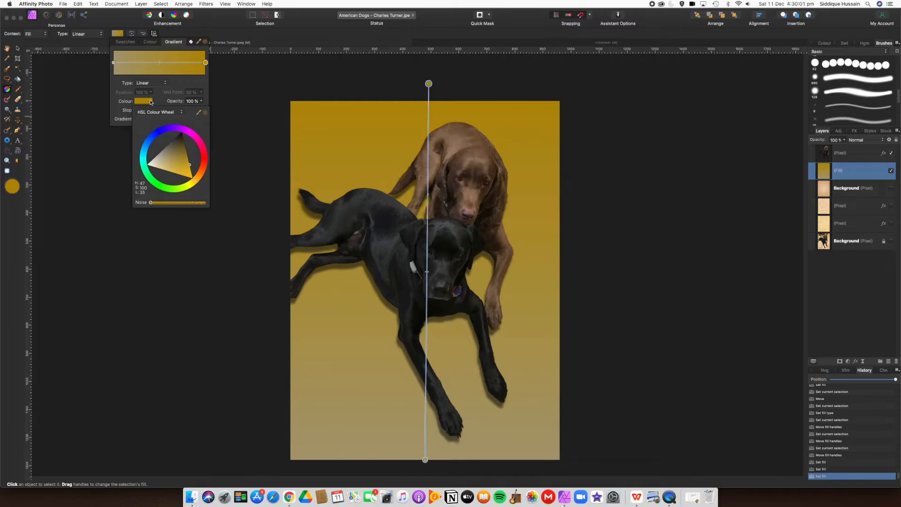
{"action": "left_click", "coordinate": [205, 113]}
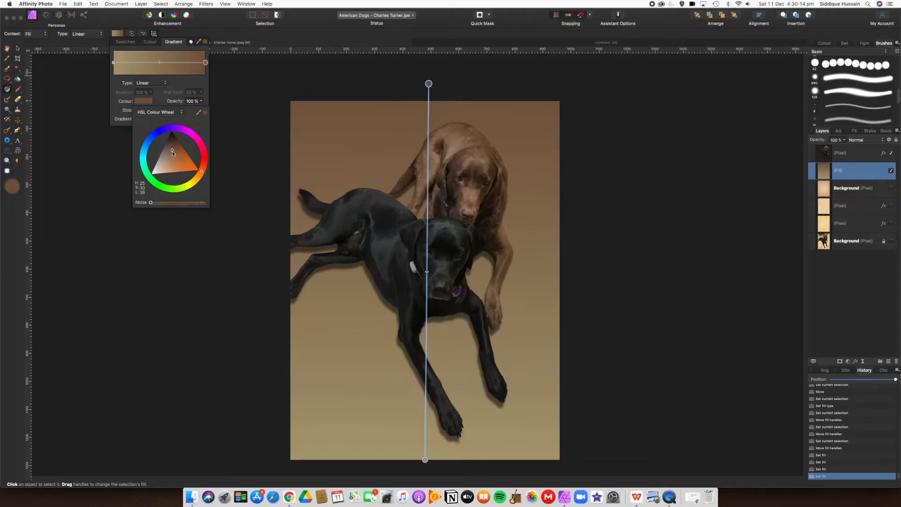
{"action": "left_click_drag", "start_coordinate": [172, 152], "coordinate": [176, 155]}
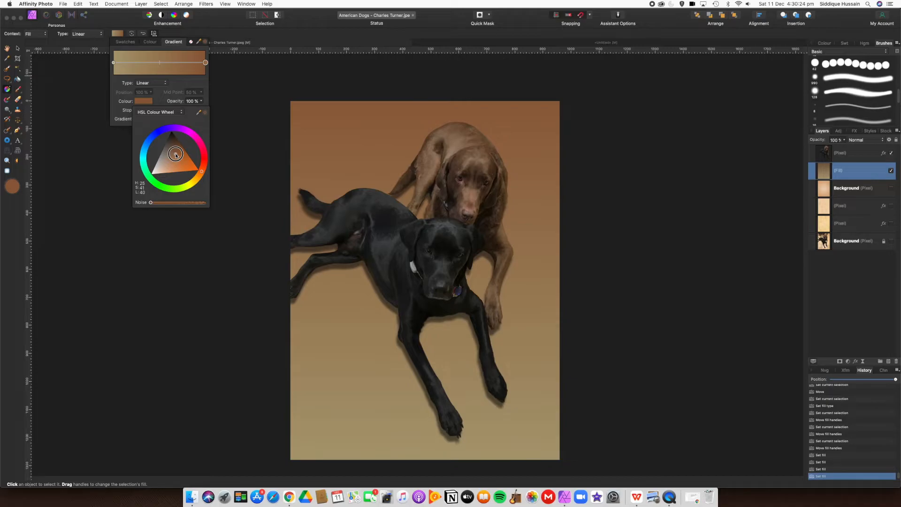
{"action": "left_click_drag", "start_coordinate": [176, 155], "coordinate": [176, 154]}
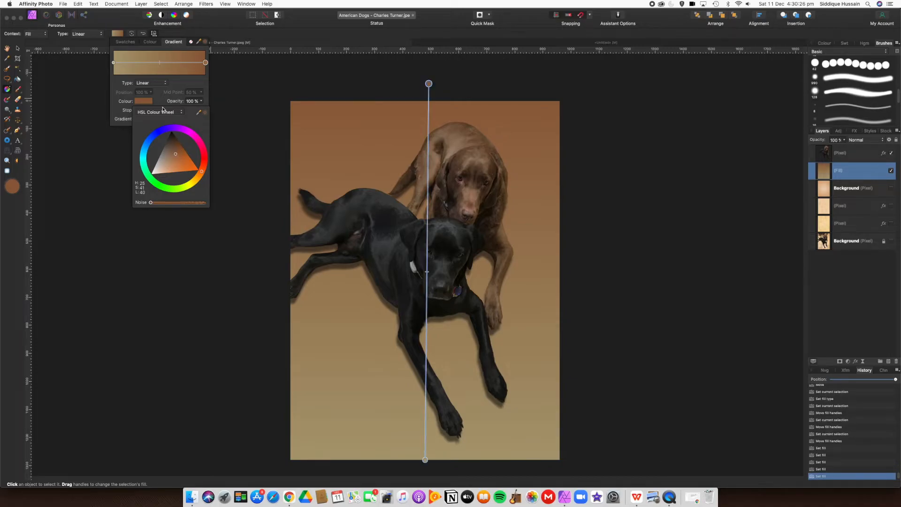
- Recolour the gradient's beige stop with a colour sampled from the black dog's fur, lightened to a mid grey with lightness 44
{"action": "left_click", "coordinate": [114, 62]}
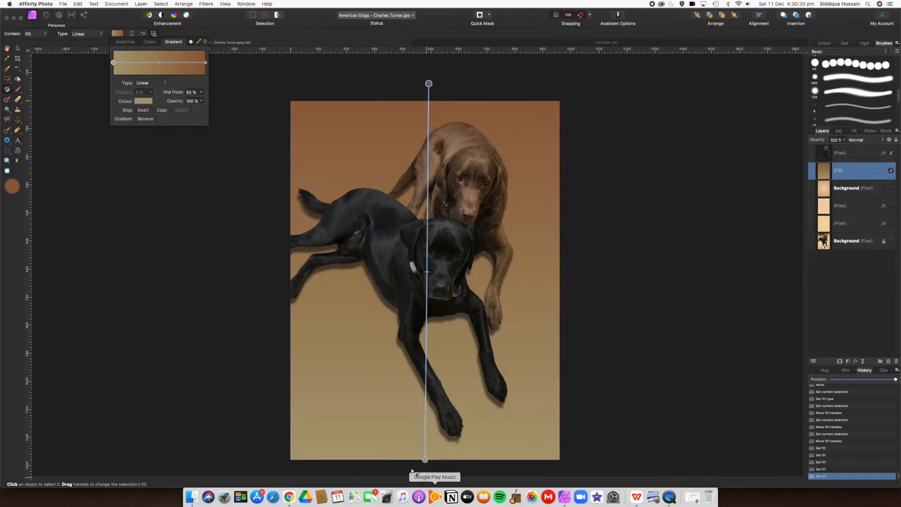
{"action": "left_click", "coordinate": [142, 101]}
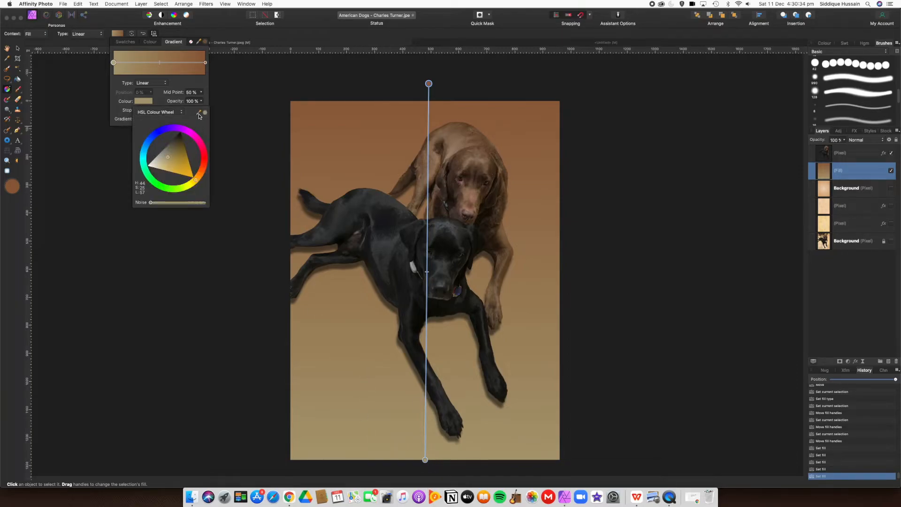
{"action": "left_click_drag", "start_coordinate": [198, 115], "coordinate": [386, 254]}
{"action": "left_click", "coordinate": [205, 112]}
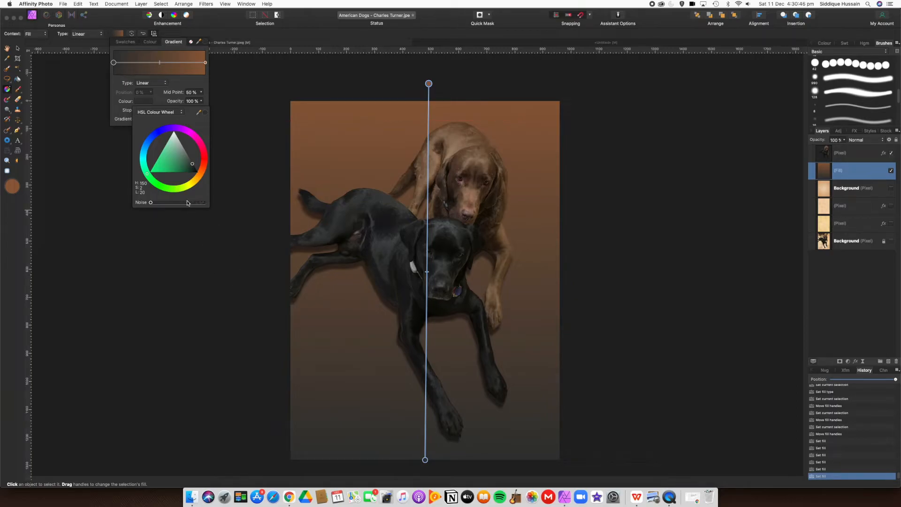
{"action": "left_click", "coordinate": [143, 102]}
{"action": "left_click", "coordinate": [143, 101]}
{"action": "left_click_drag", "start_coordinate": [193, 166], "coordinate": [187, 155]}
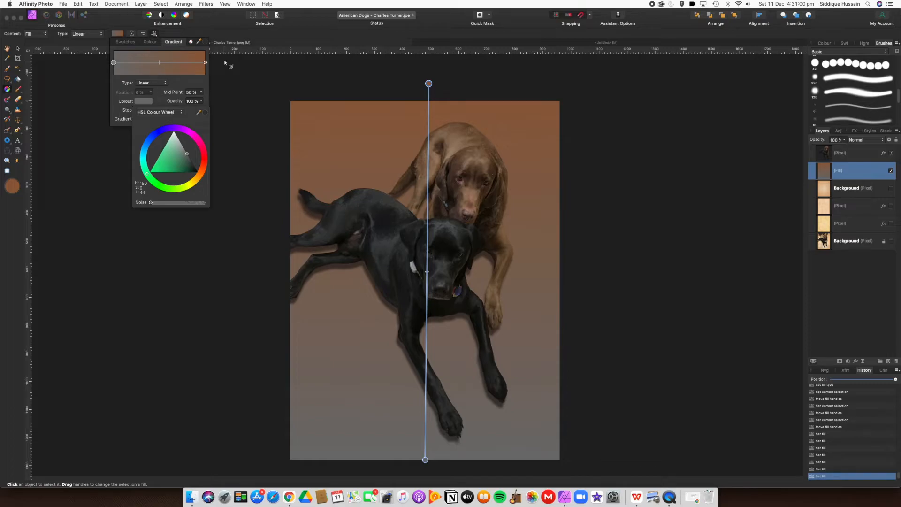
{"action": "left_click", "coordinate": [229, 30]}
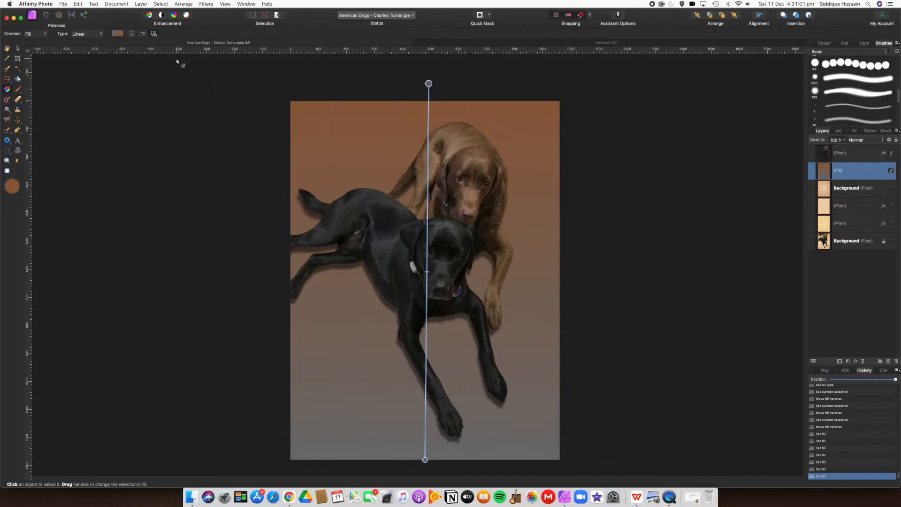
- Set the mid point between the grey and brown gradient stops to 51 %
{"action": "left_click", "coordinate": [117, 33]}
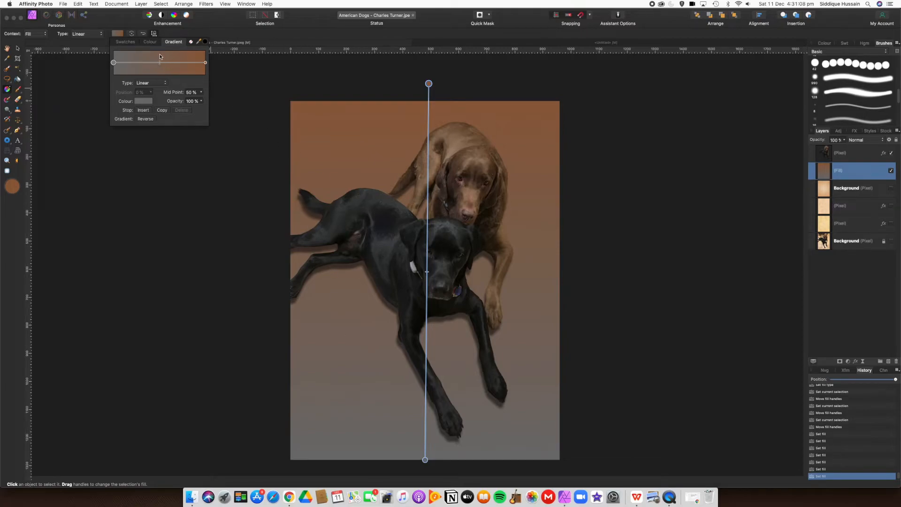
{"action": "mouse_move", "coordinate": [159, 67]}
{"action": "left_mouse_down"}
{"action": "mouse_move", "coordinate": [185, 63]}
{"action": "mouse_move", "coordinate": [152, 65]}
{"action": "mouse_move", "coordinate": [160, 66]}
{"action": "left_mouse_up"}
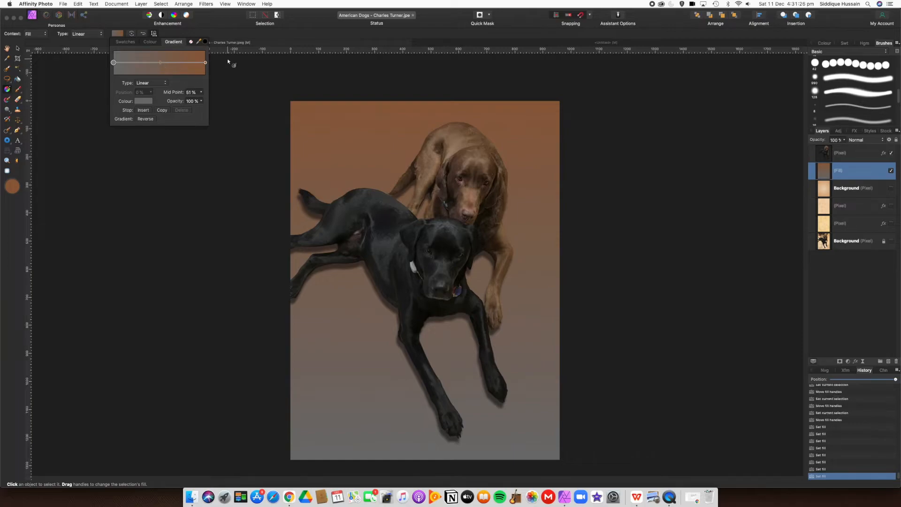
{"action": "left_click", "coordinate": [229, 37]}
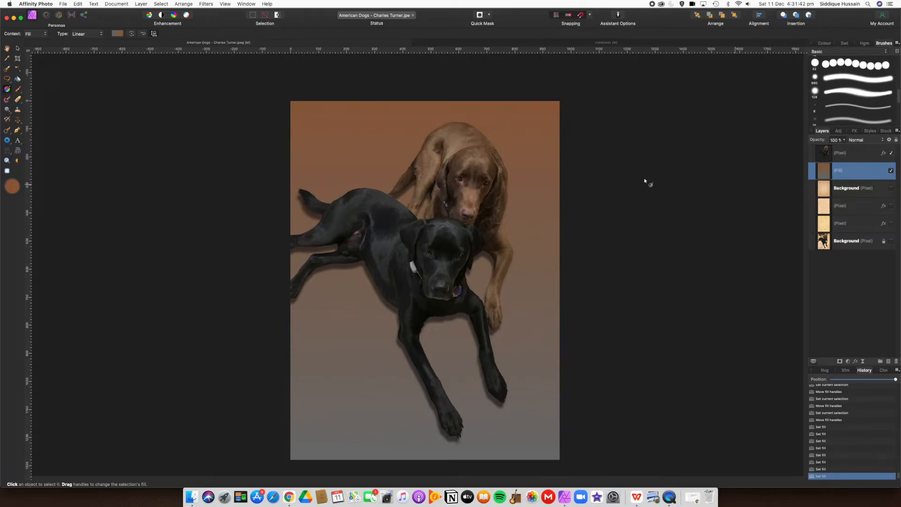
- Add a new empty pixel layer above the gradient fill and leave only the original dog photo layer visible
{"action": "left_click", "coordinate": [142, 4]}
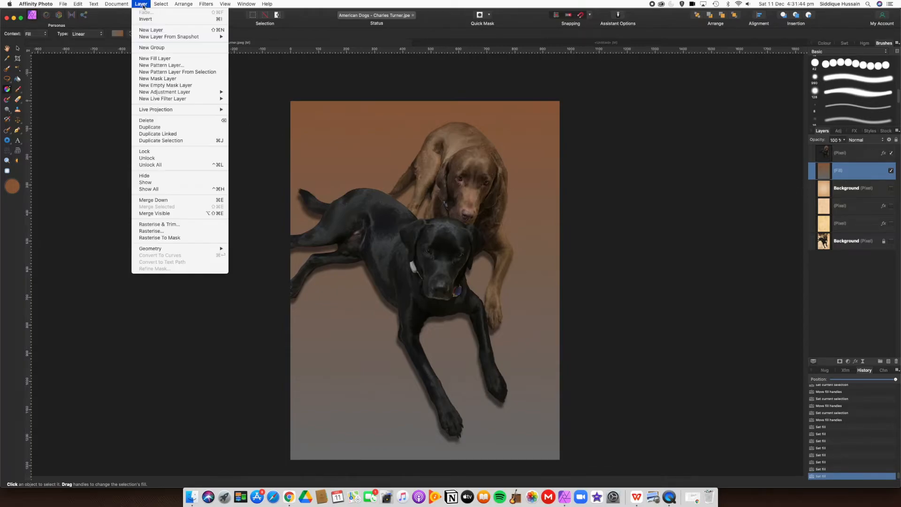
{"action": "left_click", "coordinate": [150, 31]}
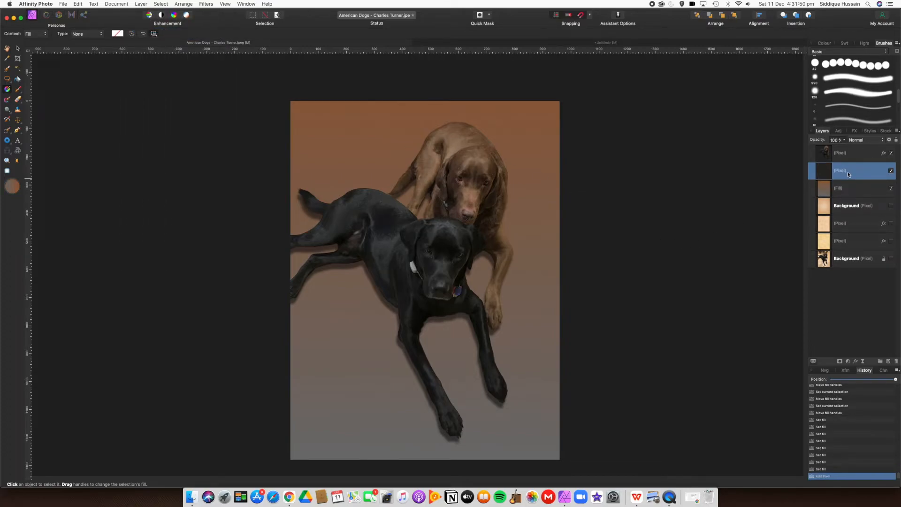
{"action": "left_click", "coordinate": [837, 261]}
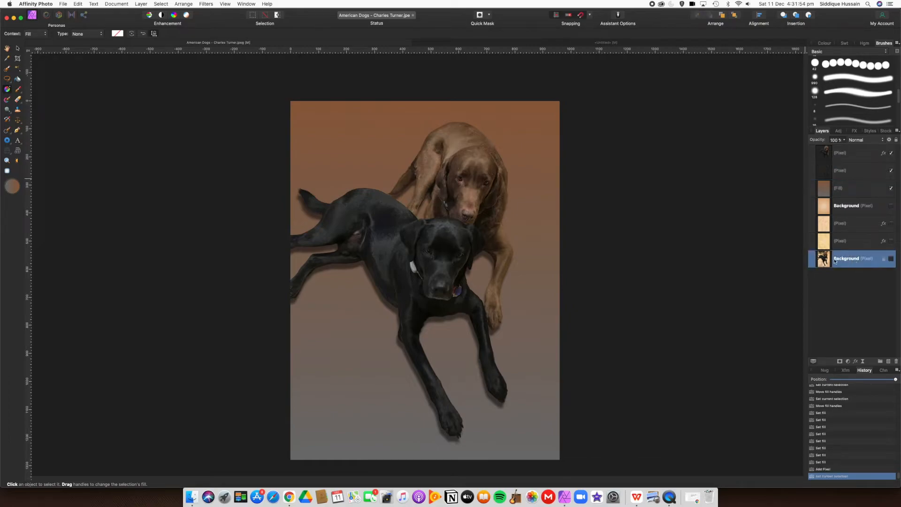
{"action": "left_click", "coordinate": [891, 153]}
{"action": "left_click", "coordinate": [891, 170]}
{"action": "left_click", "coordinate": [891, 188]}
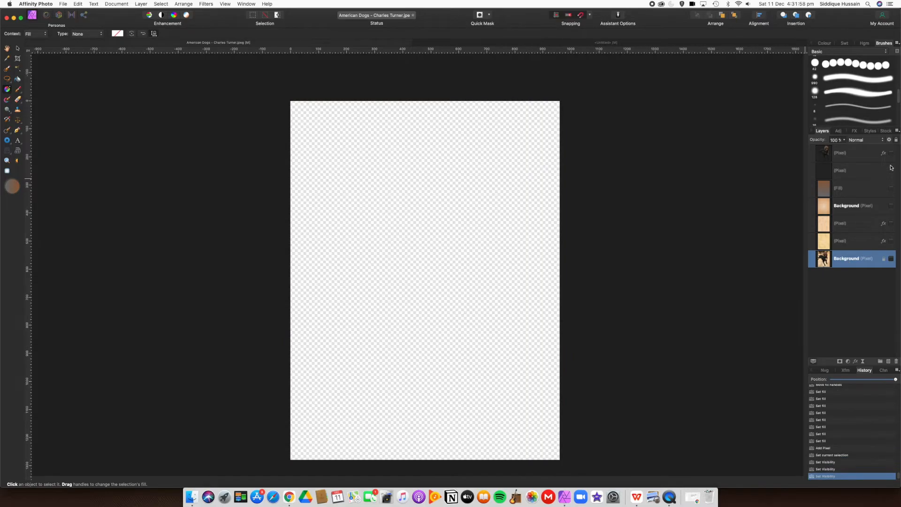
{"action": "left_click", "coordinate": [891, 258]}
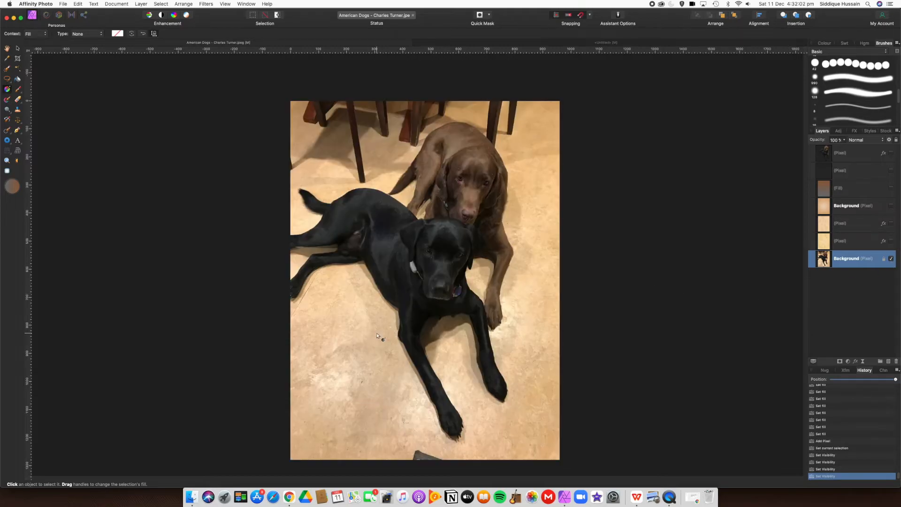
- Draw a freehand selection around the floor area beside the brown dog's front paw, with the feather set to 18 px
{"action": "left_click", "coordinate": [7, 82]}
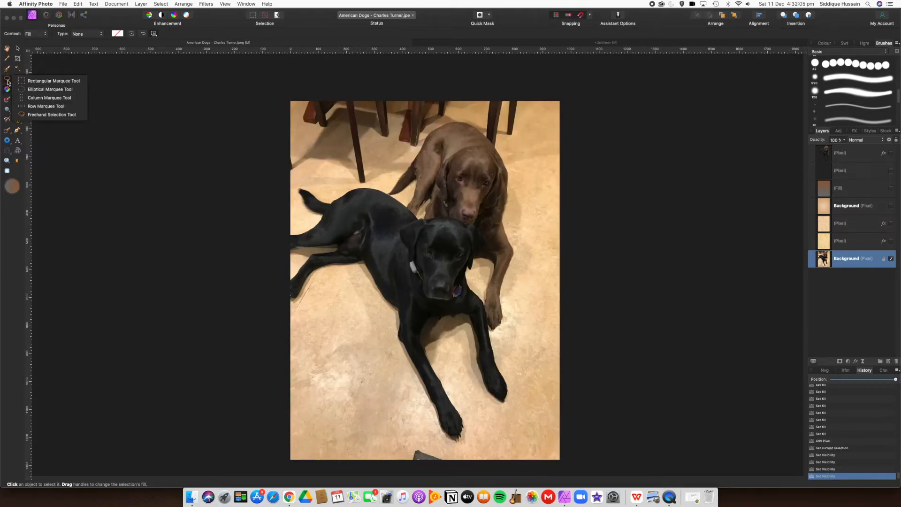
{"action": "left_click", "coordinate": [49, 114]}
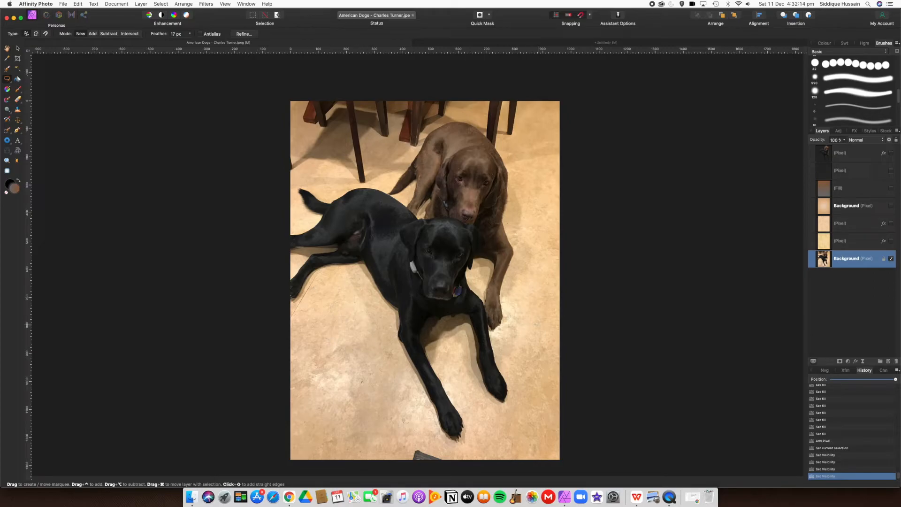
{"action": "mouse_move", "coordinate": [513, 307]}
{"action": "left_mouse_down"}
{"action": "mouse_move", "coordinate": [528, 281]}
{"action": "mouse_move", "coordinate": [515, 300]}
{"action": "left_mouse_up"}
{"action": "key", "text": "super+d"}
{"action": "mouse_move", "coordinate": [507, 306]}
{"action": "left_mouse_down"}
{"action": "mouse_move", "coordinate": [523, 276]}
{"action": "mouse_move", "coordinate": [551, 289]}
{"action": "mouse_move", "coordinate": [551, 344]}
{"action": "mouse_move", "coordinate": [535, 381]}
{"action": "mouse_move", "coordinate": [517, 379]}
{"action": "mouse_move", "coordinate": [510, 362]}
{"action": "mouse_move", "coordinate": [506, 306]}
{"action": "left_mouse_up"}
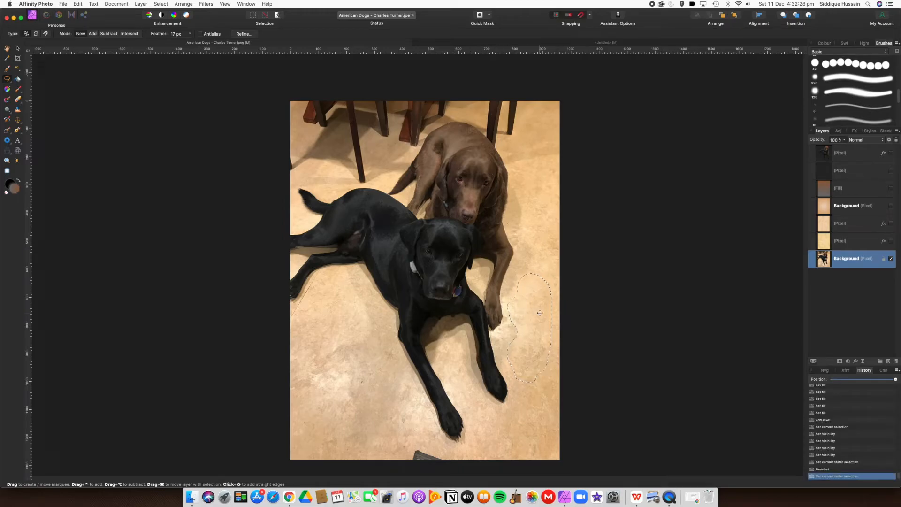
{"action": "left_click", "coordinate": [189, 34]}
{"action": "left_click_drag", "start_coordinate": [190, 43], "coordinate": [190, 43]}
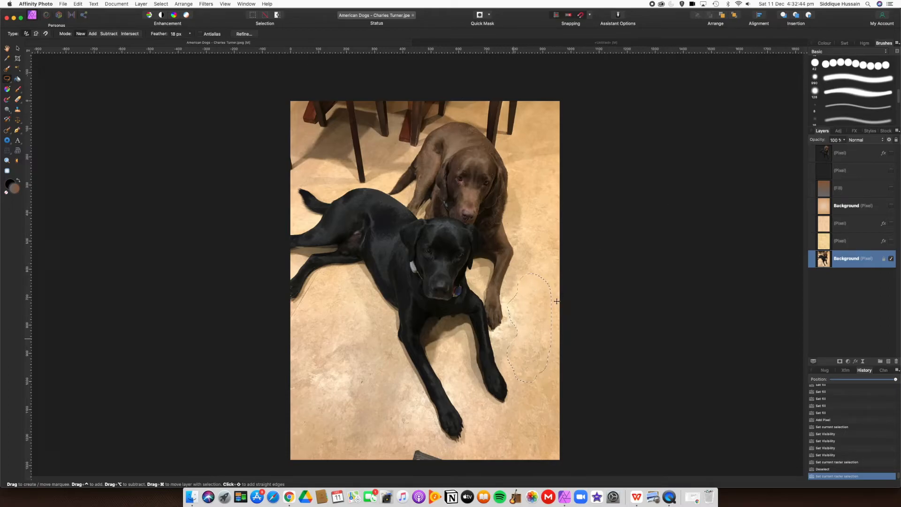
- Create a new image brush from the selected floor area and open its brush settings beside the photo
{"action": "left_click", "coordinate": [897, 43]}
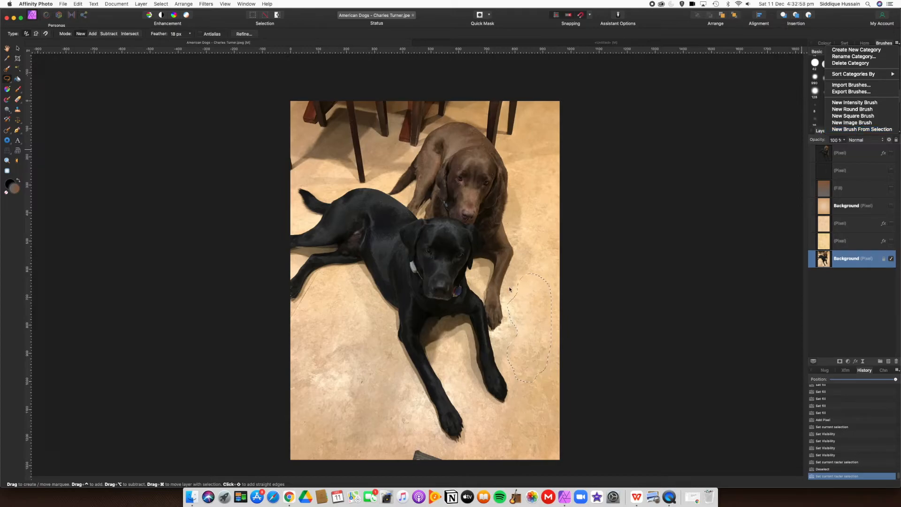
{"action": "left_click", "coordinate": [850, 129]}
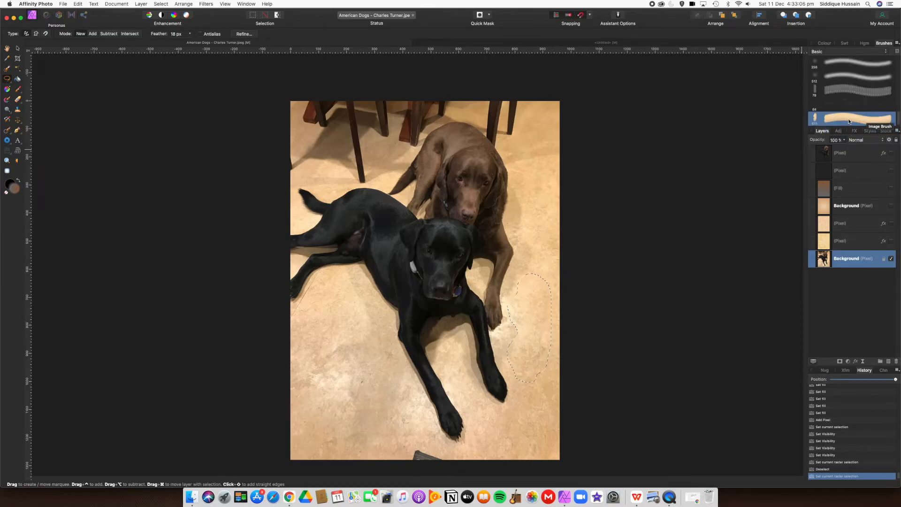
{"action": "double_click", "coordinate": [849, 120]}
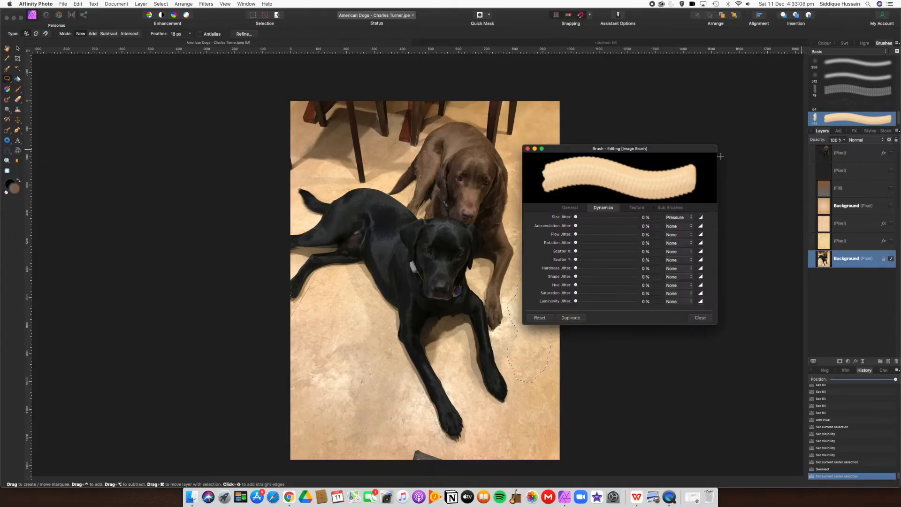
{"action": "left_click_drag", "start_coordinate": [658, 151], "coordinate": [715, 88]}
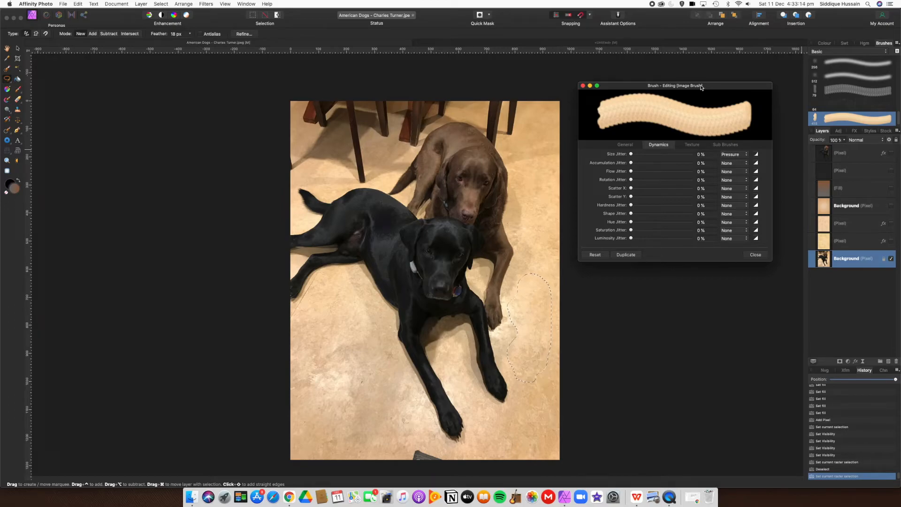
{"action": "left_click_drag", "start_coordinate": [703, 88], "coordinate": [702, 80]}
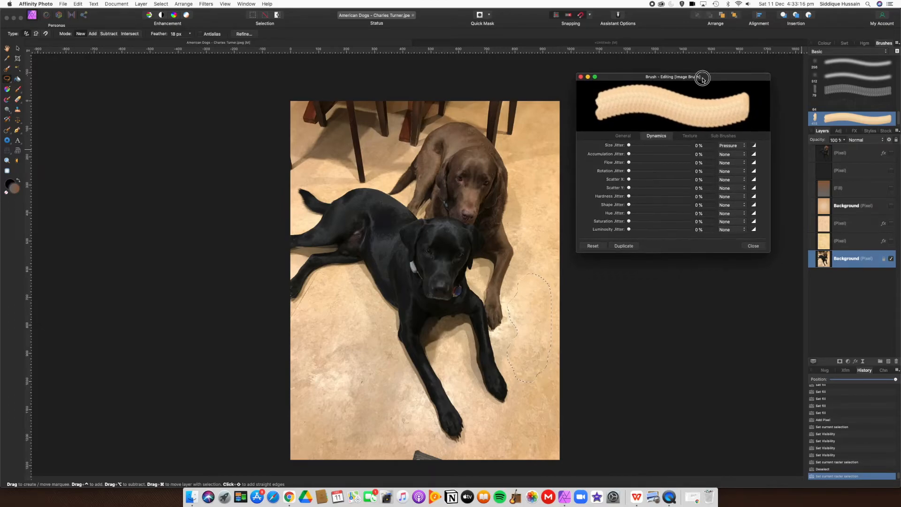
- Set the floor image brush to 28 % size jitter, 14 % rotation jitter, 67 % Scatter X and 66 % Scatter Y, using Random for rotation and scatter
{"action": "left_click", "coordinate": [625, 136]}
{"action": "mouse_move", "coordinate": [633, 172]}
{"action": "left_mouse_down"}
{"action": "mouse_move", "coordinate": [644, 171]}
{"action": "mouse_move", "coordinate": [630, 172]}
{"action": "mouse_move", "coordinate": [637, 197]}
{"action": "mouse_move", "coordinate": [626, 197]}
{"action": "left_mouse_up"}
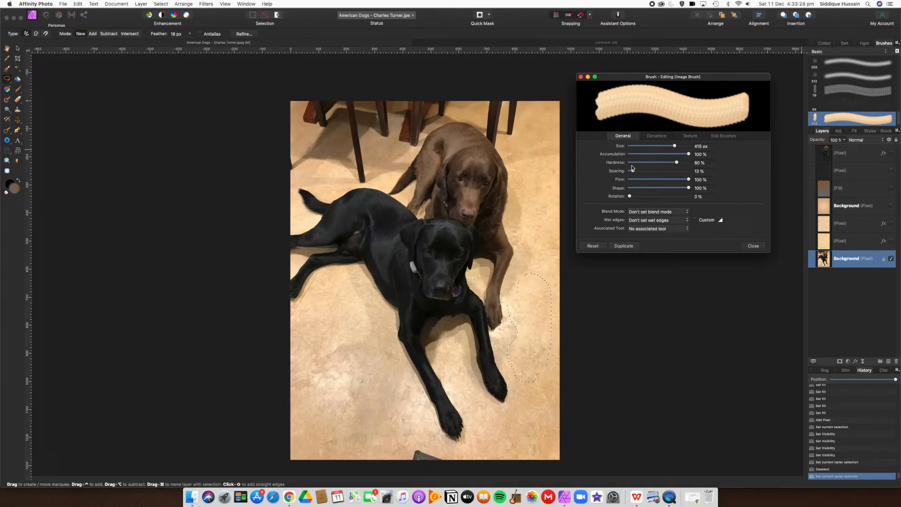
{"action": "left_click", "coordinate": [656, 137]}
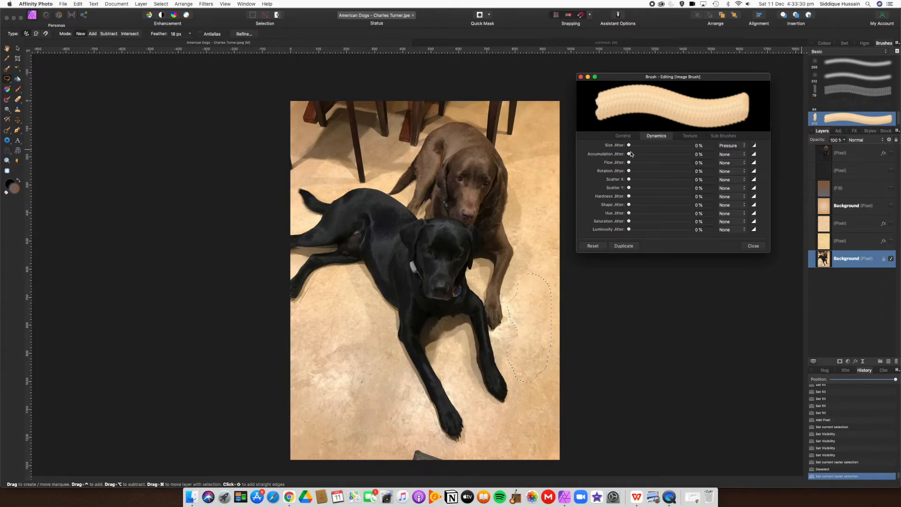
{"action": "mouse_move", "coordinate": [629, 145]}
{"action": "left_mouse_down"}
{"action": "mouse_move", "coordinate": [654, 145]}
{"action": "mouse_move", "coordinate": [624, 158]}
{"action": "mouse_move", "coordinate": [648, 162]}
{"action": "mouse_move", "coordinate": [621, 167]}
{"action": "mouse_move", "coordinate": [643, 171]}
{"action": "mouse_move", "coordinate": [629, 182]}
{"action": "mouse_move", "coordinate": [639, 179]}
{"action": "mouse_move", "coordinate": [629, 191]}
{"action": "mouse_move", "coordinate": [639, 190]}
{"action": "left_mouse_up"}
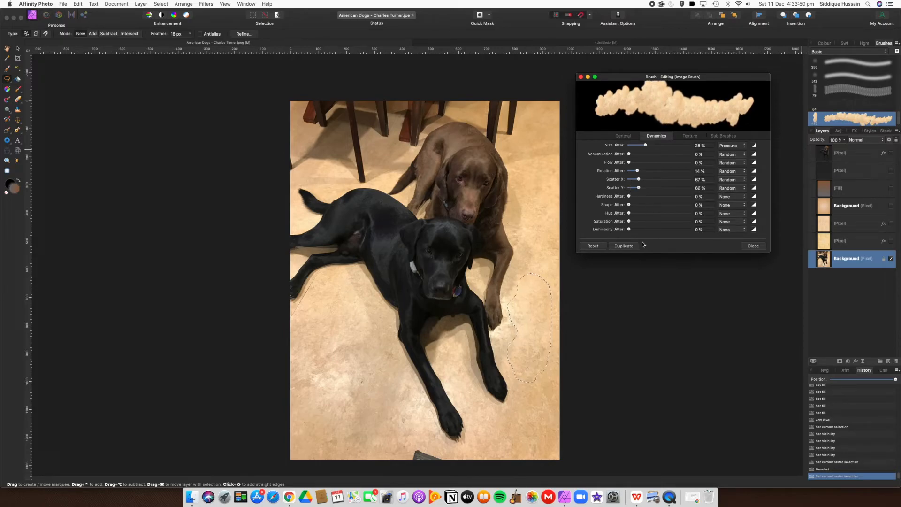
{"action": "left_click", "coordinate": [750, 246]}
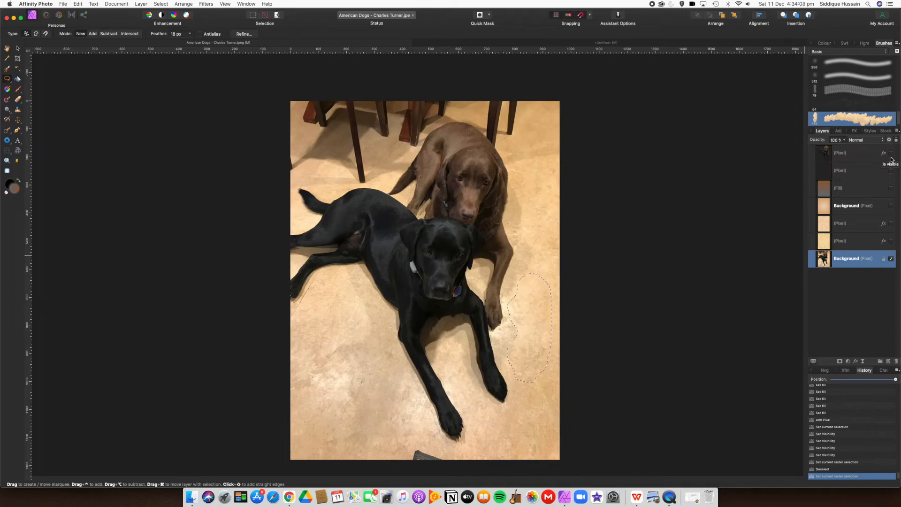
- Select the empty pixel layer, make it the only visible layer by hiding the original photo, and deselect the floor area
{"action": "left_click", "coordinate": [859, 172]}
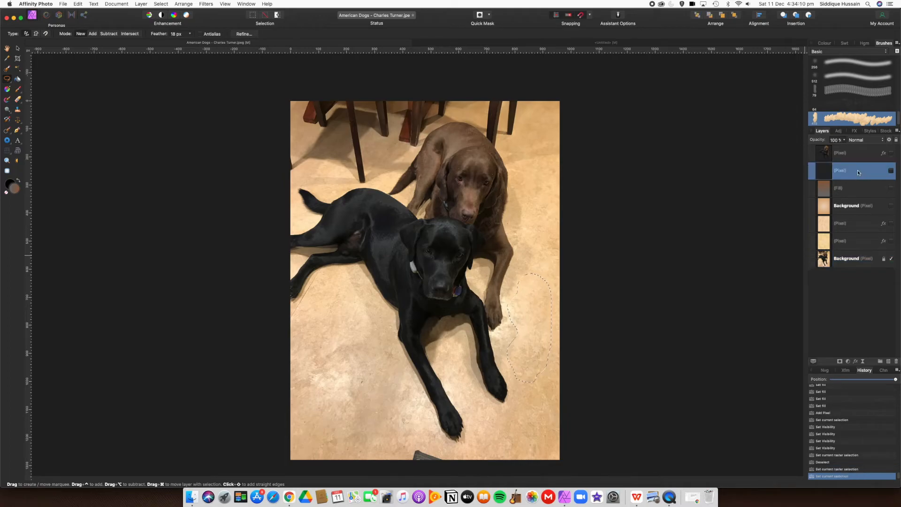
{"action": "left_click", "coordinate": [891, 171]}
{"action": "left_click", "coordinate": [890, 259]}
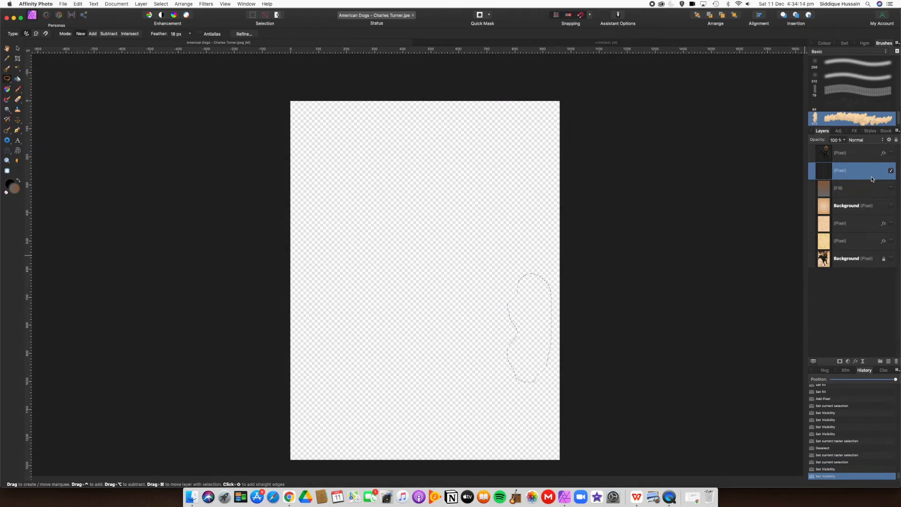
{"action": "key", "text": "super+d"}
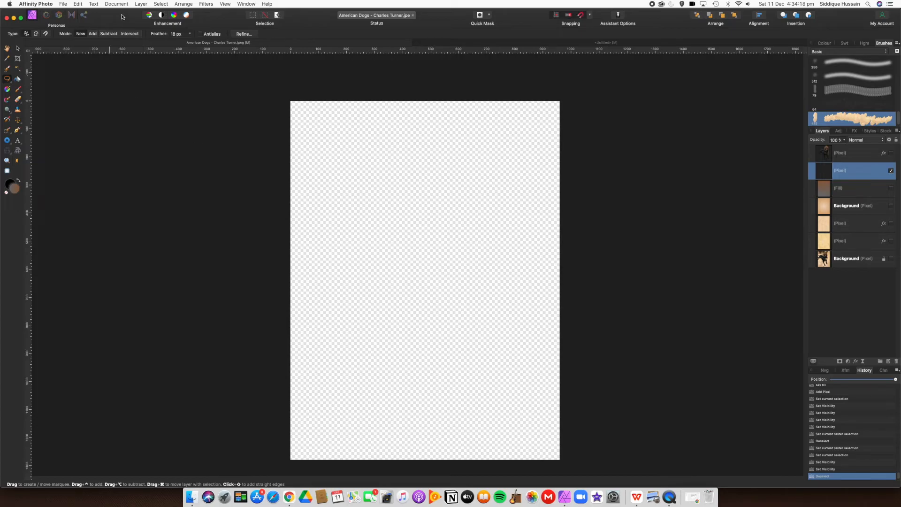
- Paint the whole empty layer with the 415 px floor-texture brush and show the dogs' cutout layer above it
{"action": "left_click", "coordinate": [142, 4]}
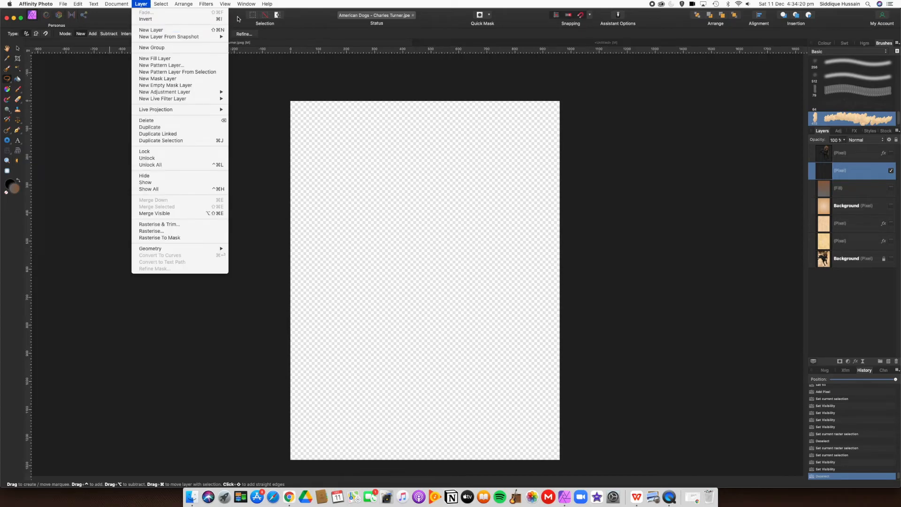
{"action": "left_click", "coordinate": [316, 15]}
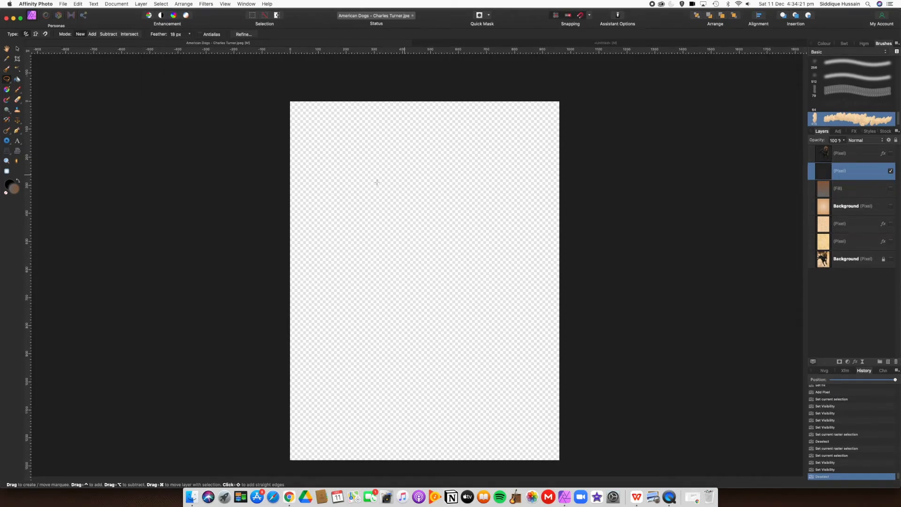
{"action": "left_click", "coordinate": [19, 92]}
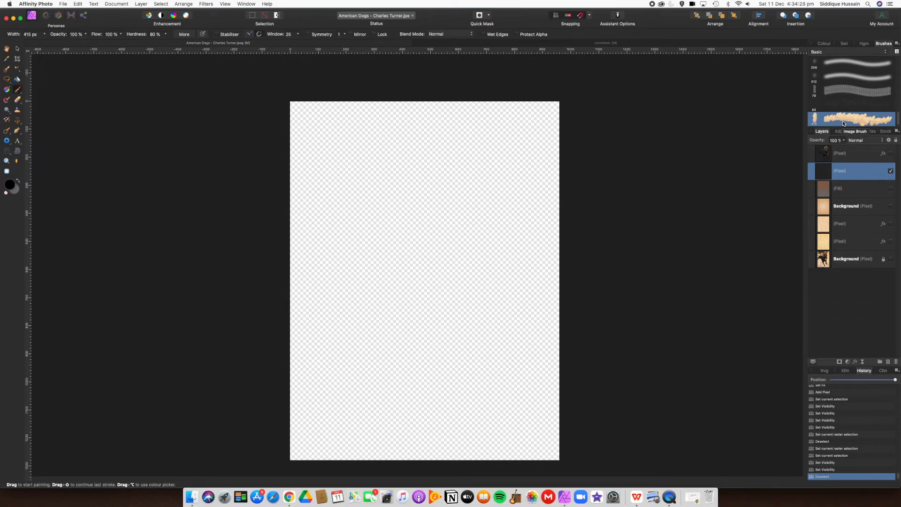
{"action": "left_click_drag", "start_coordinate": [476, 176], "coordinate": [448, 206]}
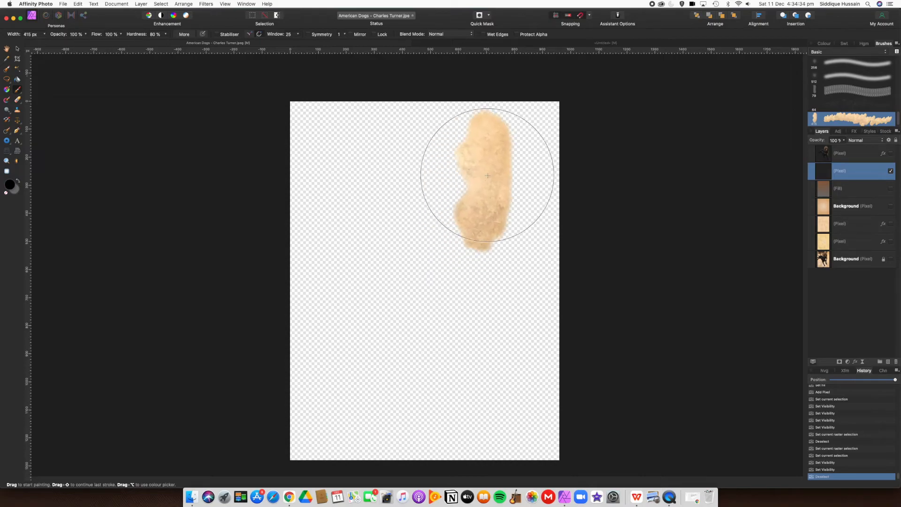
{"action": "mouse_move", "coordinate": [539, 157]}
{"action": "left_mouse_down"}
{"action": "mouse_move", "coordinate": [333, 142]}
{"action": "mouse_move", "coordinate": [298, 153]}
{"action": "mouse_move", "coordinate": [289, 136]}
{"action": "mouse_move", "coordinate": [304, 221]}
{"action": "mouse_move", "coordinate": [339, 243]}
{"action": "mouse_move", "coordinate": [398, 247]}
{"action": "mouse_move", "coordinate": [463, 193]}
{"action": "mouse_move", "coordinate": [510, 219]}
{"action": "mouse_move", "coordinate": [549, 271]}
{"action": "mouse_move", "coordinate": [550, 349]}
{"action": "mouse_move", "coordinate": [529, 379]}
{"action": "mouse_move", "coordinate": [534, 432]}
{"action": "mouse_move", "coordinate": [466, 420]}
{"action": "mouse_move", "coordinate": [461, 403]}
{"action": "mouse_move", "coordinate": [406, 402]}
{"action": "mouse_move", "coordinate": [482, 251]}
{"action": "mouse_move", "coordinate": [403, 296]}
{"action": "mouse_move", "coordinate": [365, 350]}
{"action": "mouse_move", "coordinate": [314, 325]}
{"action": "mouse_move", "coordinate": [287, 362]}
{"action": "mouse_move", "coordinate": [293, 426]}
{"action": "mouse_move", "coordinate": [320, 438]}
{"action": "mouse_move", "coordinate": [303, 382]}
{"action": "mouse_move", "coordinate": [560, 450]}
{"action": "left_mouse_up"}
{"action": "mouse_move", "coordinate": [624, 263]}
{"action": "left_mouse_down"}
{"action": "mouse_move", "coordinate": [536, 202]}
{"action": "mouse_move", "coordinate": [540, 166]}
{"action": "mouse_move", "coordinate": [474, 154]}
{"action": "mouse_move", "coordinate": [522, 266]}
{"action": "mouse_move", "coordinate": [535, 329]}
{"action": "mouse_move", "coordinate": [515, 398]}
{"action": "mouse_move", "coordinate": [386, 397]}
{"action": "mouse_move", "coordinate": [335, 377]}
{"action": "mouse_move", "coordinate": [339, 311]}
{"action": "mouse_move", "coordinate": [400, 147]}
{"action": "mouse_move", "coordinate": [438, 118]}
{"action": "mouse_move", "coordinate": [301, 131]}
{"action": "left_mouse_up"}
{"action": "mouse_move", "coordinate": [530, 329]}
{"action": "left_mouse_down"}
{"action": "mouse_move", "coordinate": [422, 304]}
{"action": "mouse_move", "coordinate": [317, 331]}
{"action": "mouse_move", "coordinate": [286, 282]}
{"action": "left_mouse_up"}
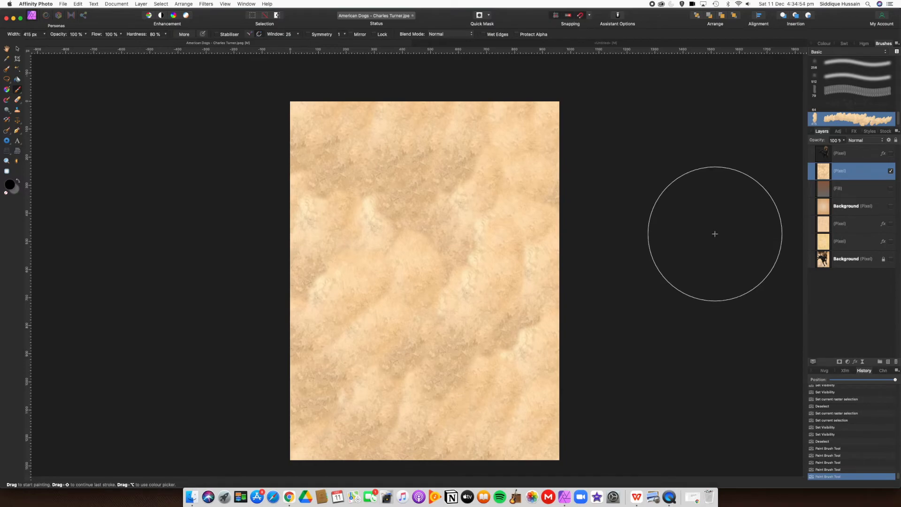
{"action": "left_click", "coordinate": [890, 153]}
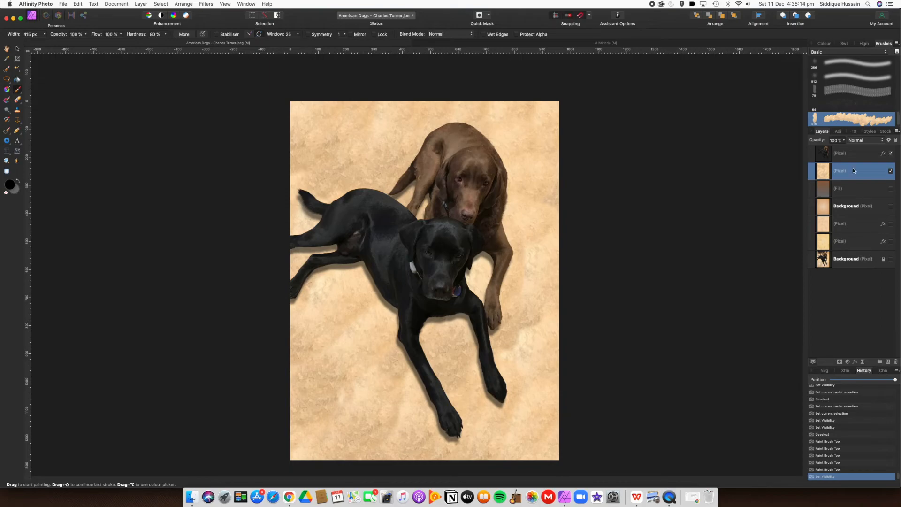
- Add a Gaussian Blur effect with a radius of 32.2 px to the painted floor-texture layer
{"action": "left_click", "coordinate": [854, 131]}
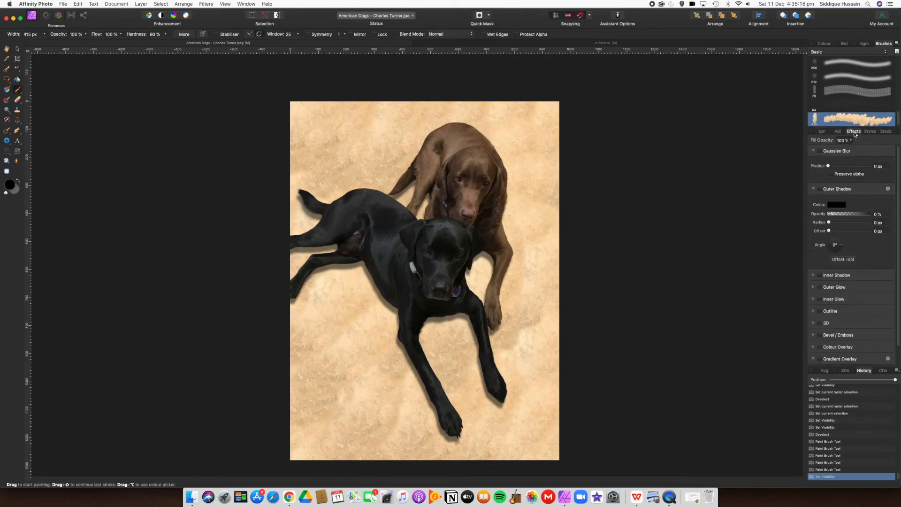
{"action": "left_click", "coordinate": [813, 151]}
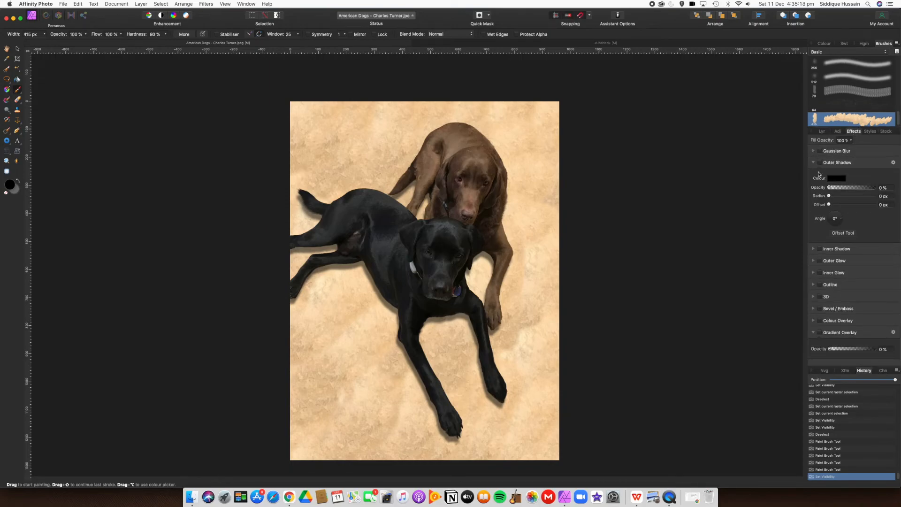
{"action": "left_click", "coordinate": [813, 163]}
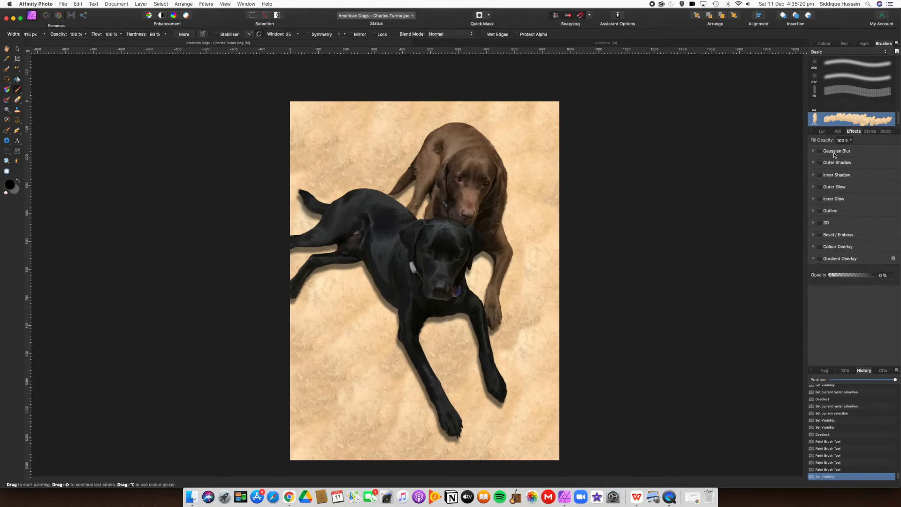
{"action": "left_click", "coordinate": [834, 152]}
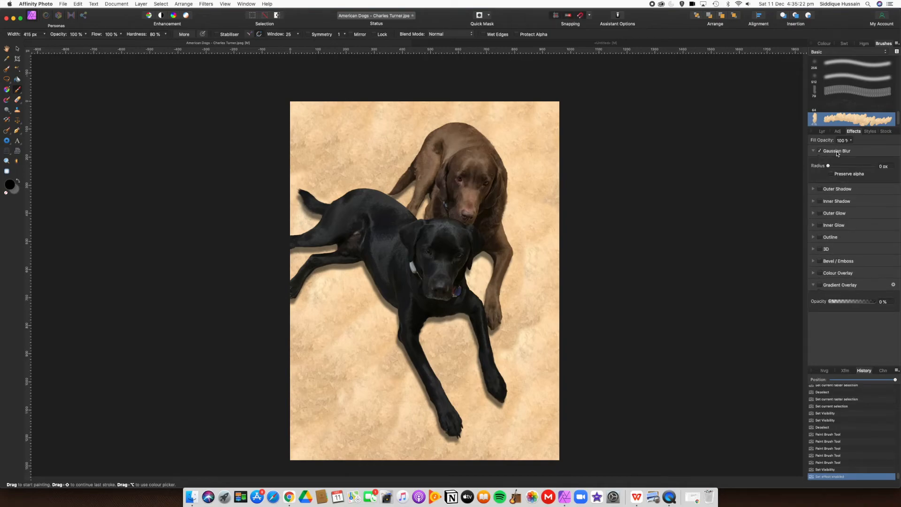
{"action": "left_click", "coordinate": [828, 166]}
{"action": "left_click_drag", "start_coordinate": [829, 168], "coordinate": [859, 169]}
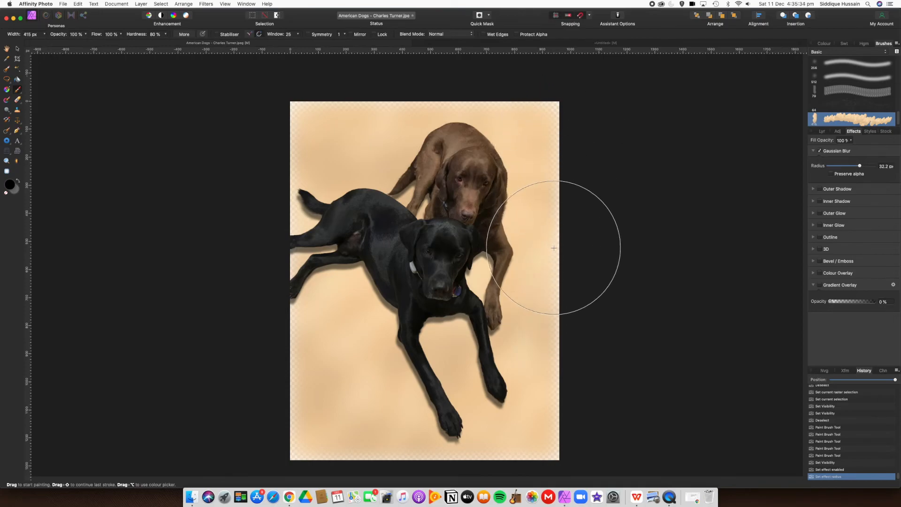
- Reduce the paint brush width to about 157 px and turn on Preserve alpha for the floor layer's Gaussian Blur
{"action": "key", "text": "bracketleft"}
{"action": "key", "text": "bracketleft"}
{"action": "key", "text": "bracketleft"}
{"action": "key", "text": "bracketleft"}
{"action": "key", "text": "bracketleft"}
{"action": "key", "text": "bracketleft"}
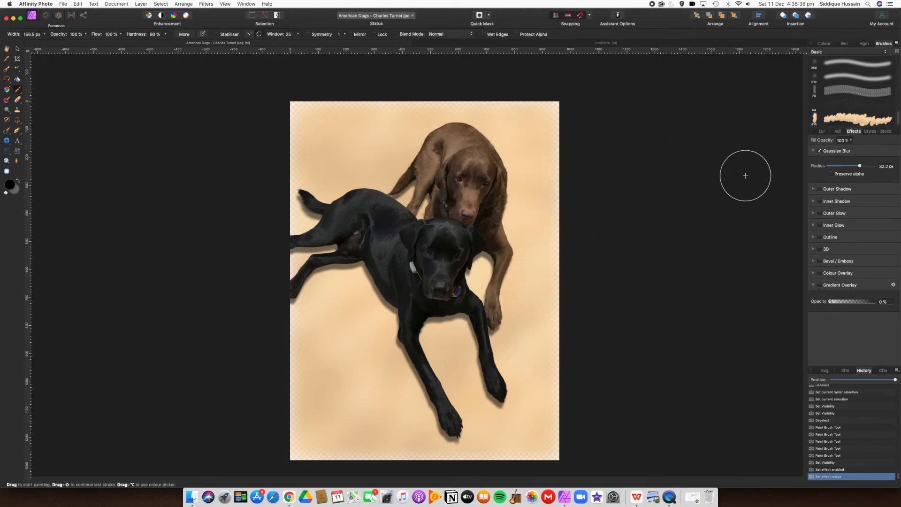
{"action": "left_click", "coordinate": [831, 174]}
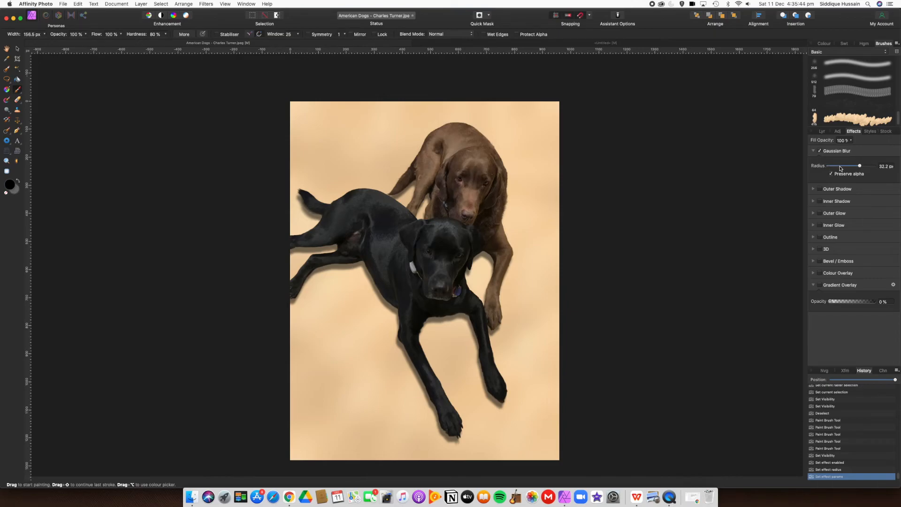
- Try a 42 px blur radius on the floor layer, and settle on 0.4 px
{"action": "left_click_drag", "start_coordinate": [860, 168], "coordinate": [865, 168]}
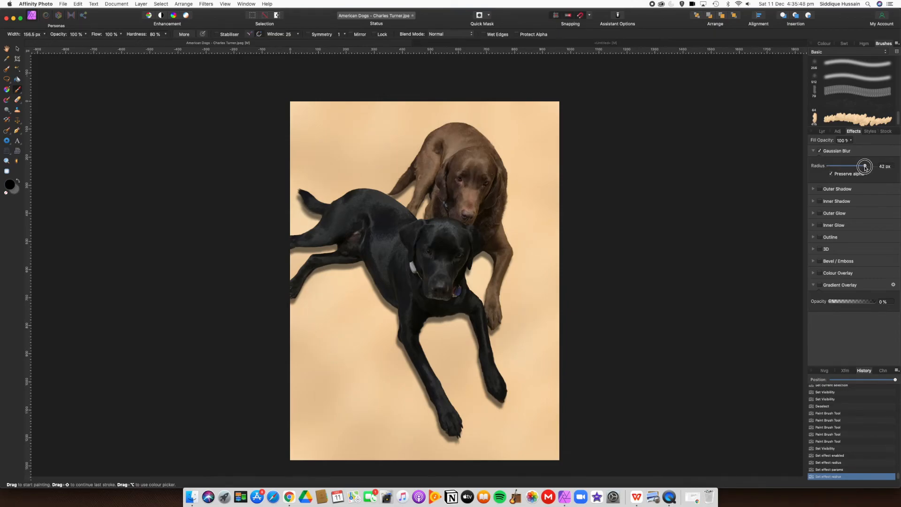
{"action": "left_click_drag", "start_coordinate": [865, 167], "coordinate": [830, 167]}
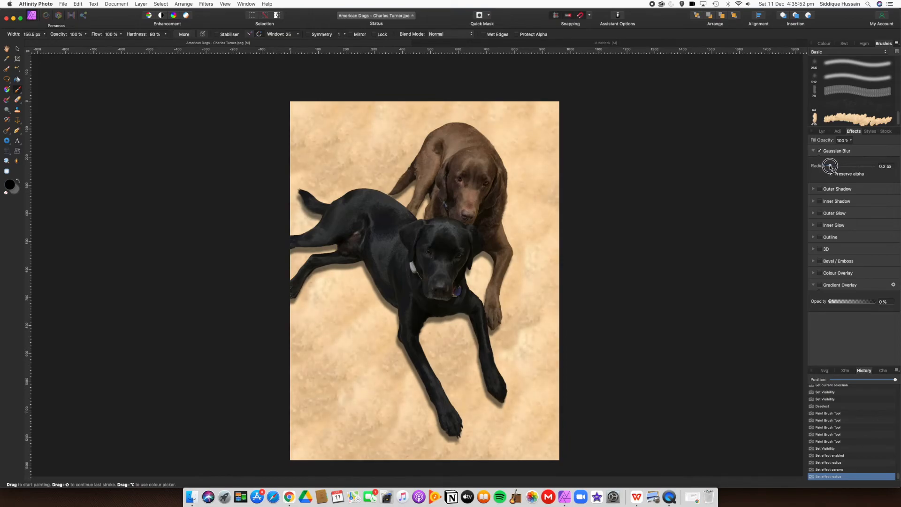
{"action": "mouse_move", "coordinate": [831, 166]}
{"action": "left_mouse_down"}
{"action": "mouse_move", "coordinate": [823, 167]}
{"action": "mouse_move", "coordinate": [832, 168]}
{"action": "left_mouse_up"}
{"action": "left_click", "coordinate": [778, 165]}
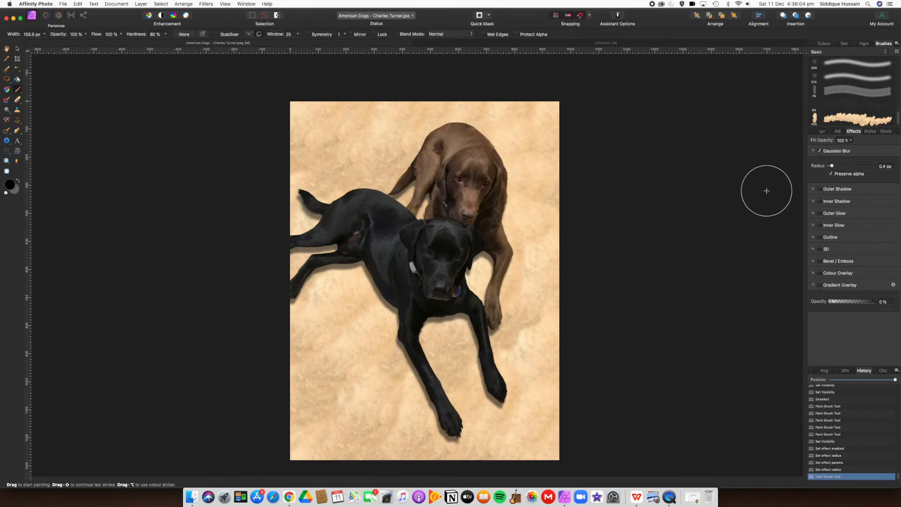
- Hide the painted floor layer, compare the other backgrounds behind the dogs one at a time, and leave only the gradient fill visible
{"action": "left_click", "coordinate": [822, 131]}
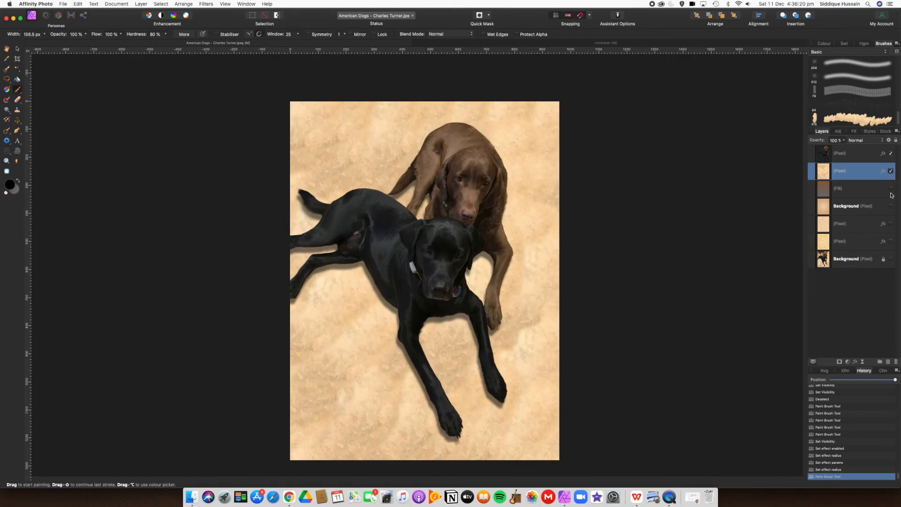
{"action": "left_click", "coordinate": [890, 171]}
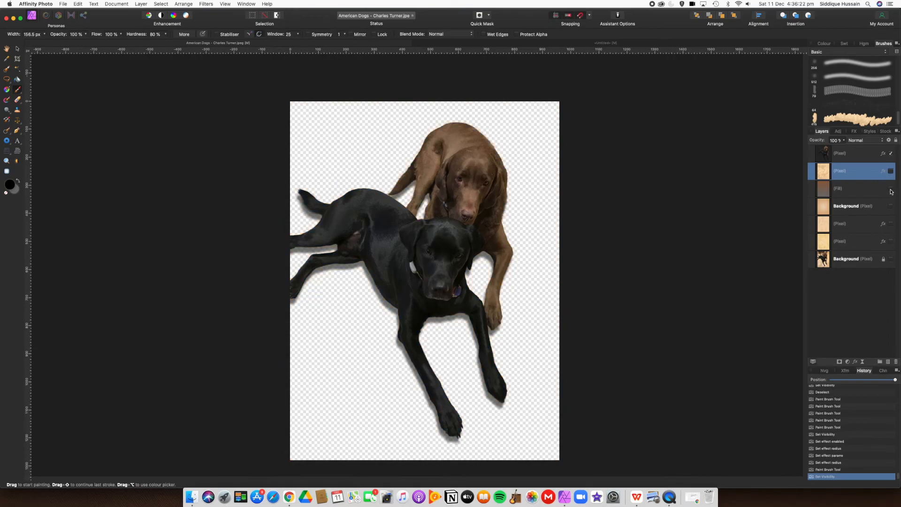
{"action": "left_click", "coordinate": [890, 189]}
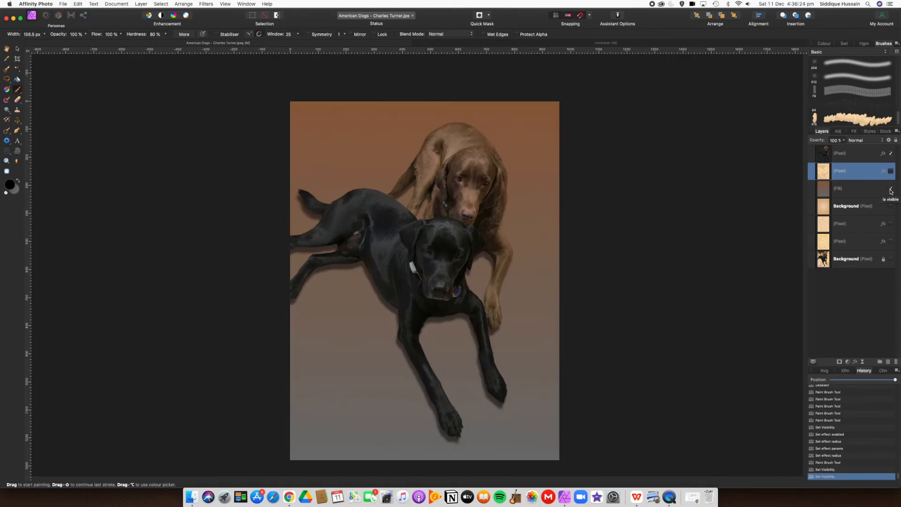
{"action": "left_click", "coordinate": [891, 189]}
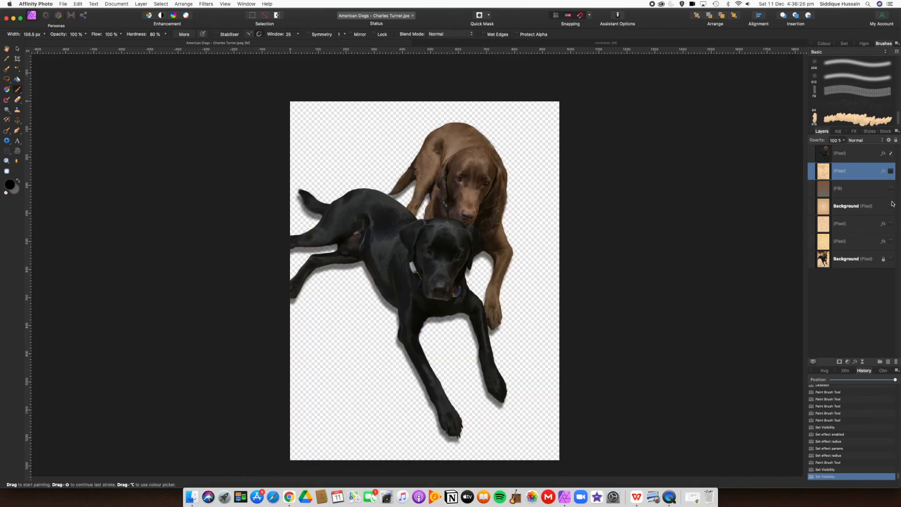
{"action": "left_click", "coordinate": [891, 207]}
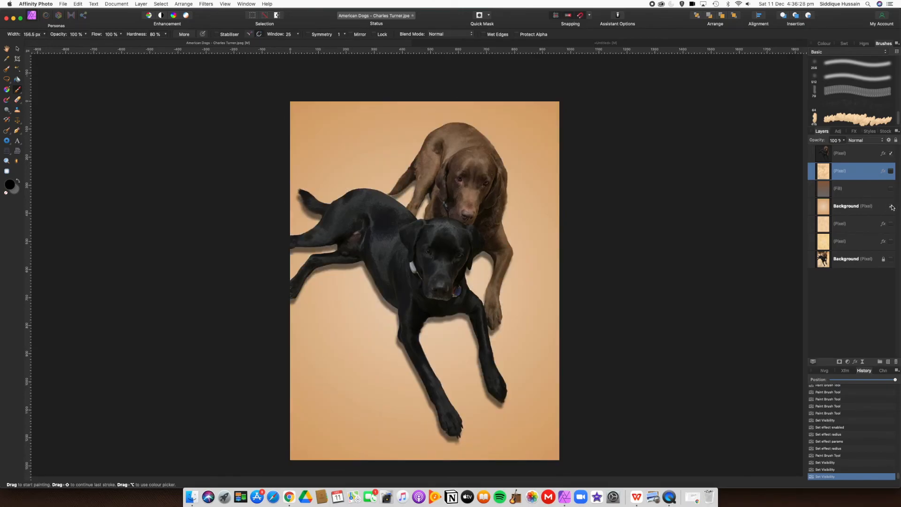
{"action": "left_click", "coordinate": [891, 207]}
{"action": "left_click", "coordinate": [891, 224]}
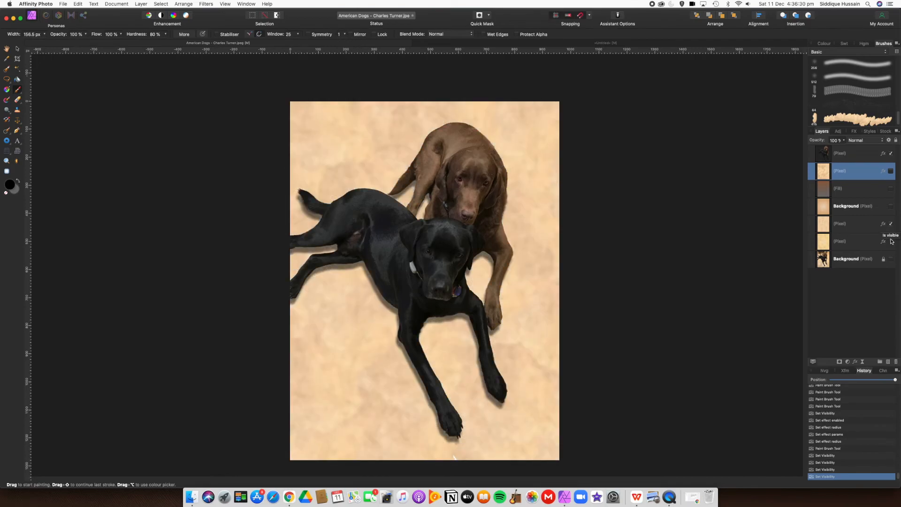
{"action": "left_click", "coordinate": [891, 241]}
{"action": "left_click", "coordinate": [891, 223]}
{"action": "left_click", "coordinate": [891, 241]}
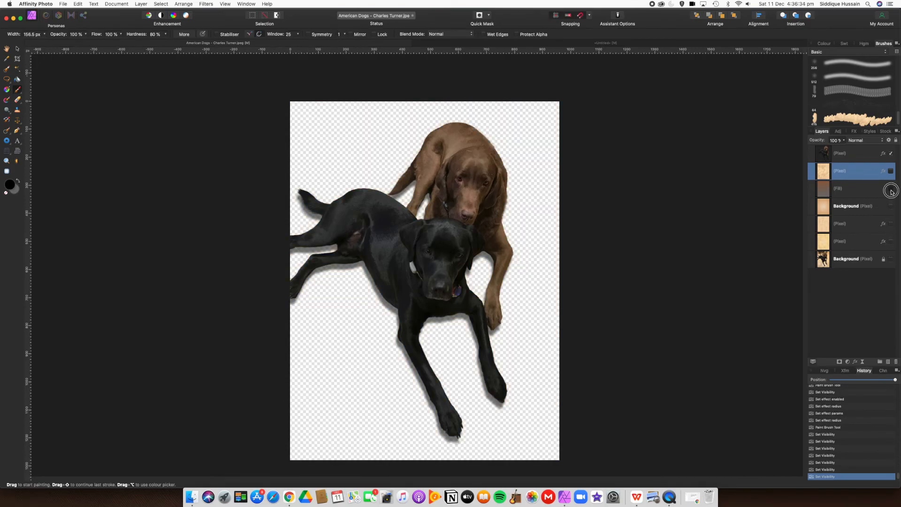
{"action": "left_click", "coordinate": [891, 189]}
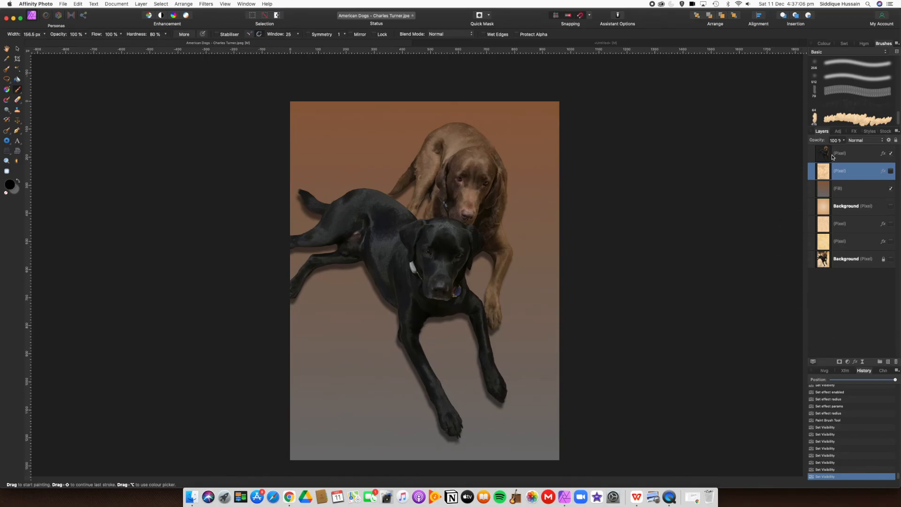
{"action": "left_click", "coordinate": [858, 120]}
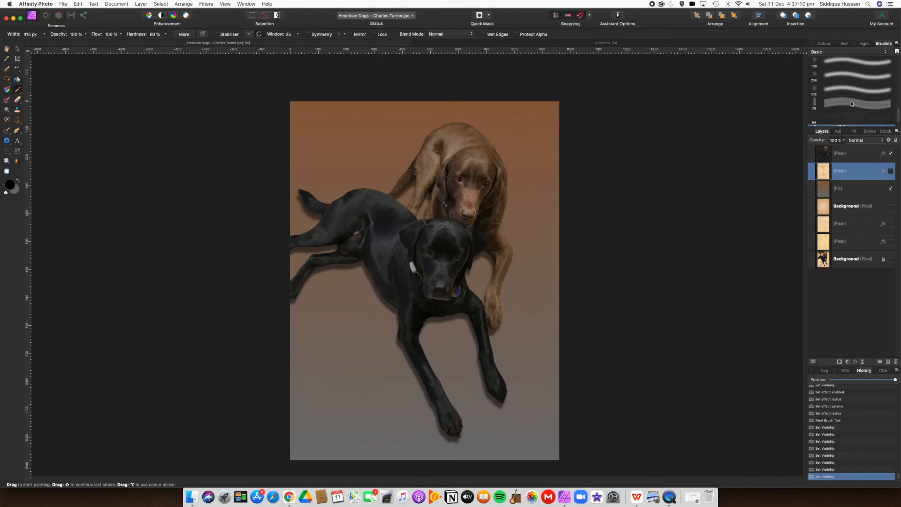
{"action": "left_click", "coordinate": [884, 53]}
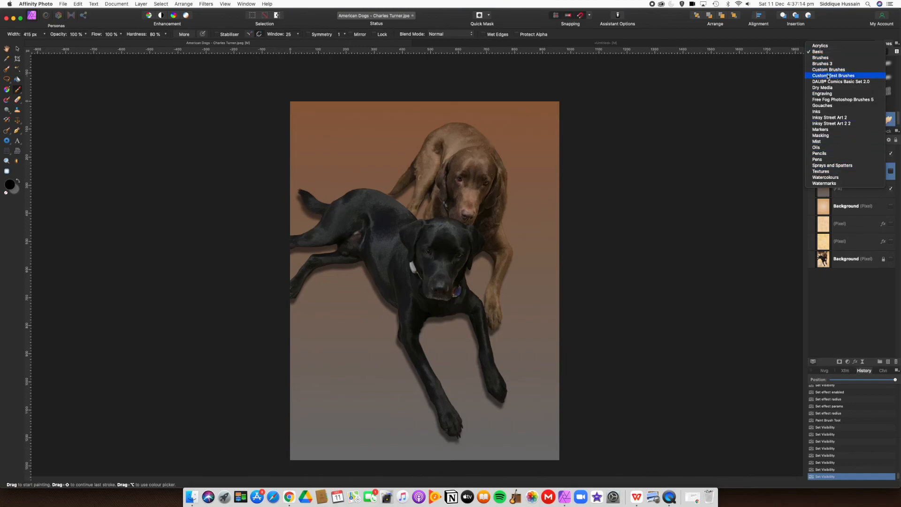
{"action": "left_click", "coordinate": [822, 53]}
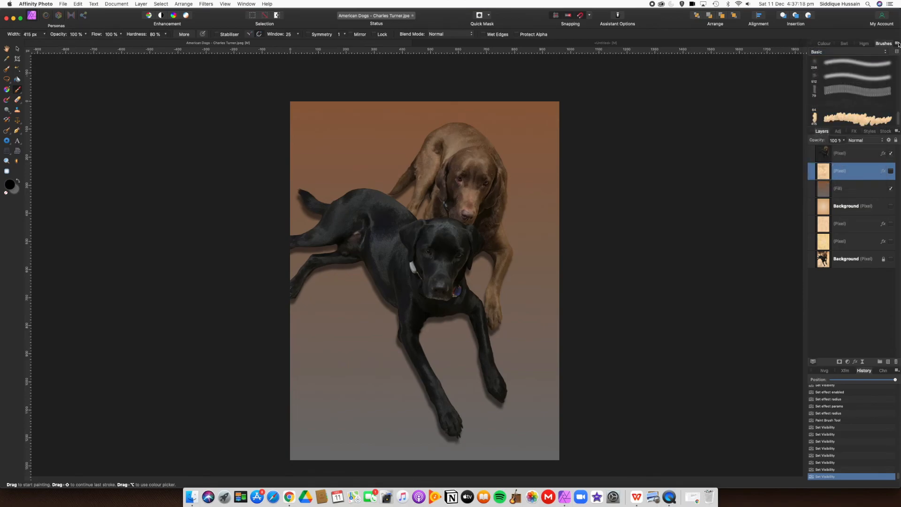
{"action": "left_click", "coordinate": [897, 43]}
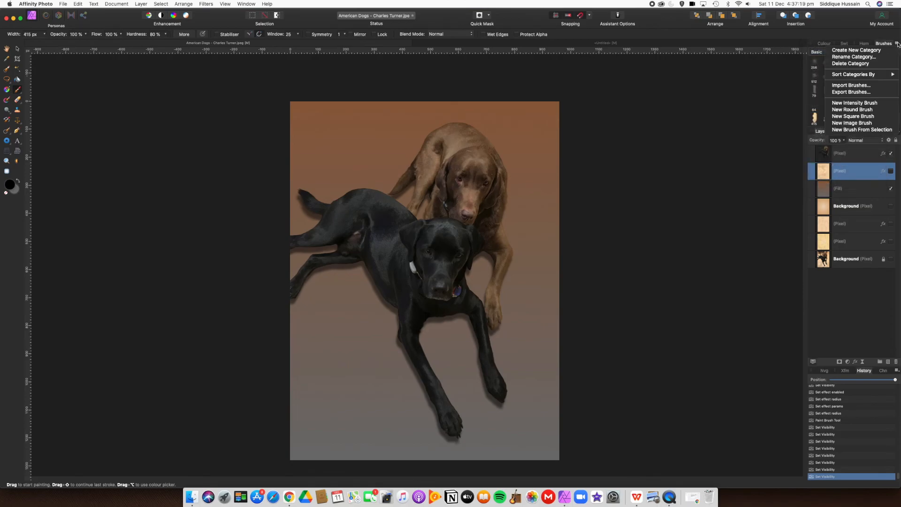
{"action": "left_click", "coordinate": [853, 51]}
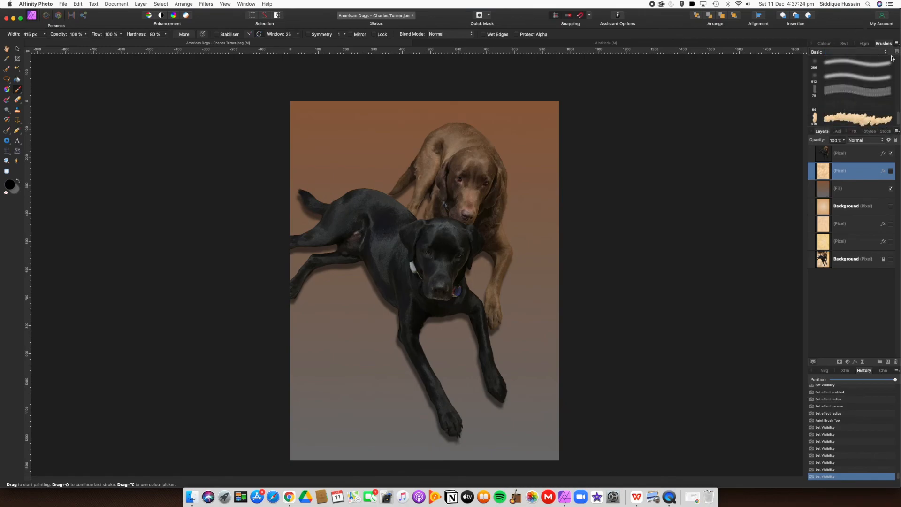
- Move the floor-texture image brush from the Basic category to the Custom Brushes category
{"action": "left_click", "coordinate": [860, 120]}
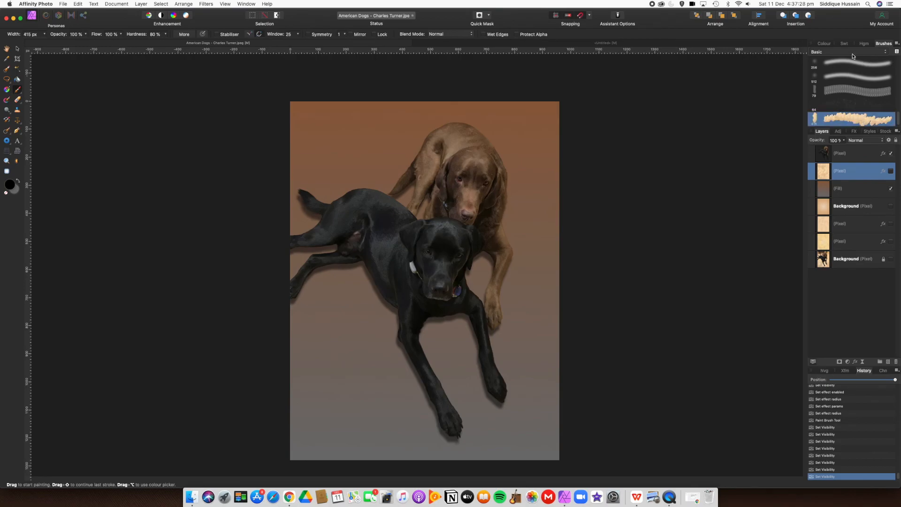
{"action": "right_click", "coordinate": [853, 122]}
{"action": "mouse_move", "coordinate": [814, 160]}
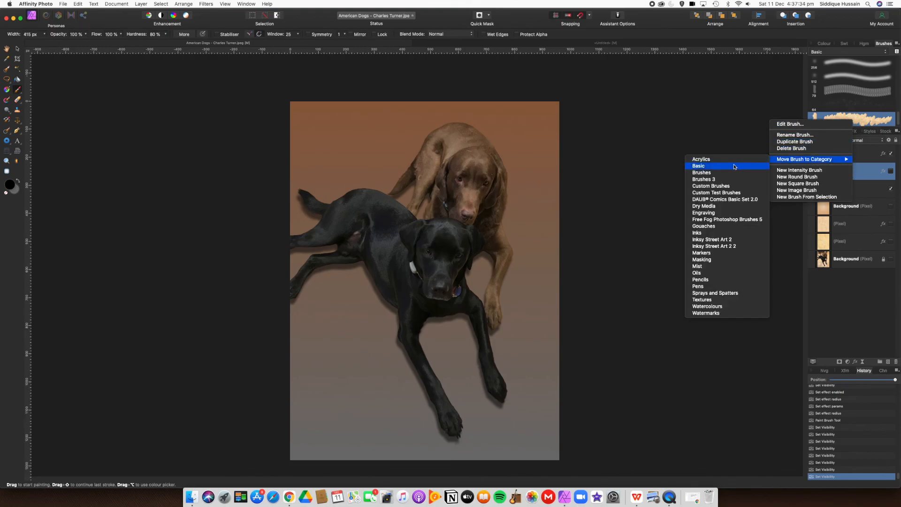
{"action": "left_click", "coordinate": [718, 186]}
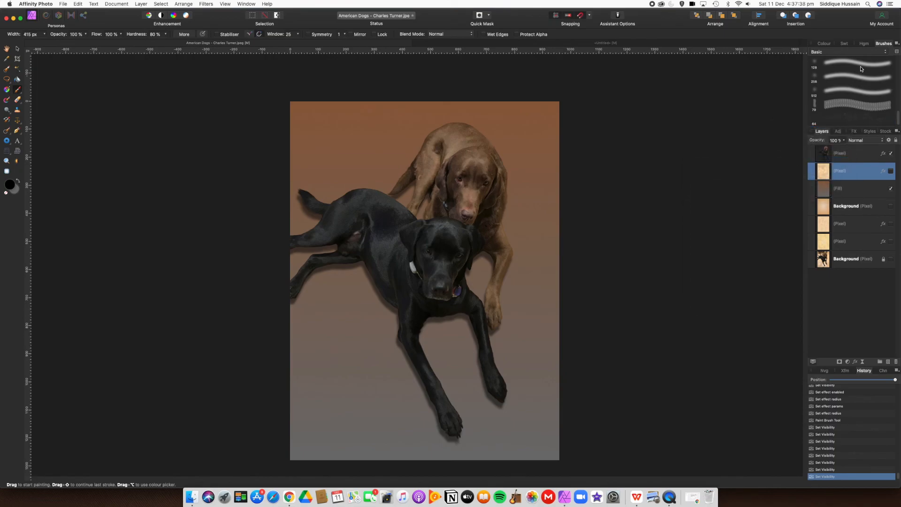
- Show the Custom Brushes category, try its neighbouring brushes, and select the moved floor-texture brush
{"action": "left_click", "coordinate": [873, 52]}
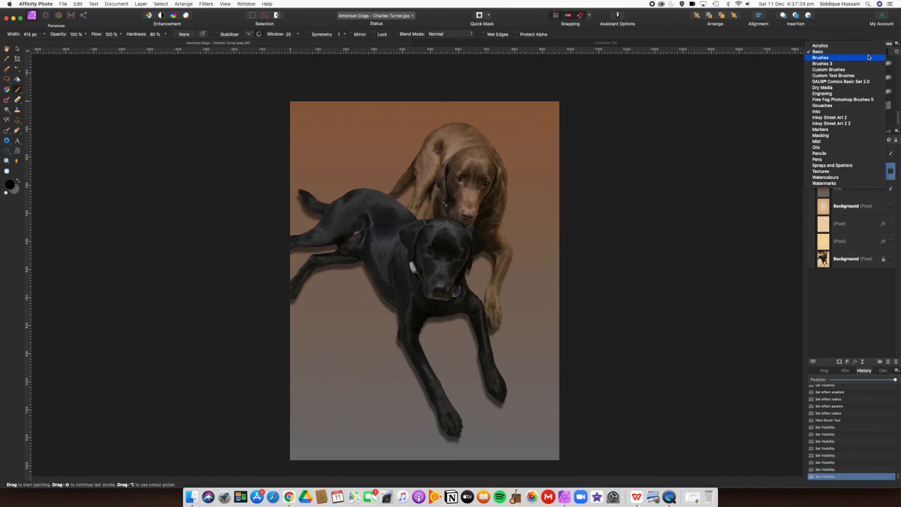
{"action": "left_click", "coordinate": [848, 69]}
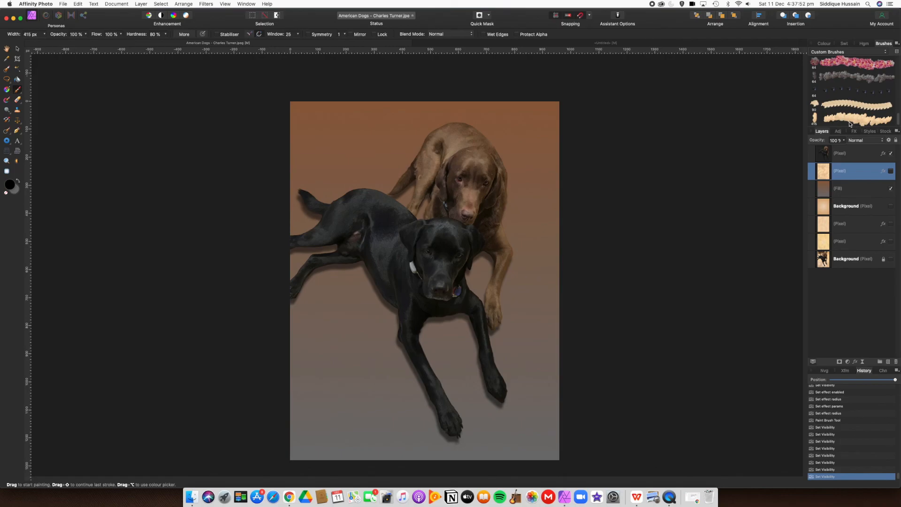
{"action": "left_click", "coordinate": [851, 103]}
{"action": "left_click", "coordinate": [850, 92]}
{"action": "left_click", "coordinate": [847, 77]}
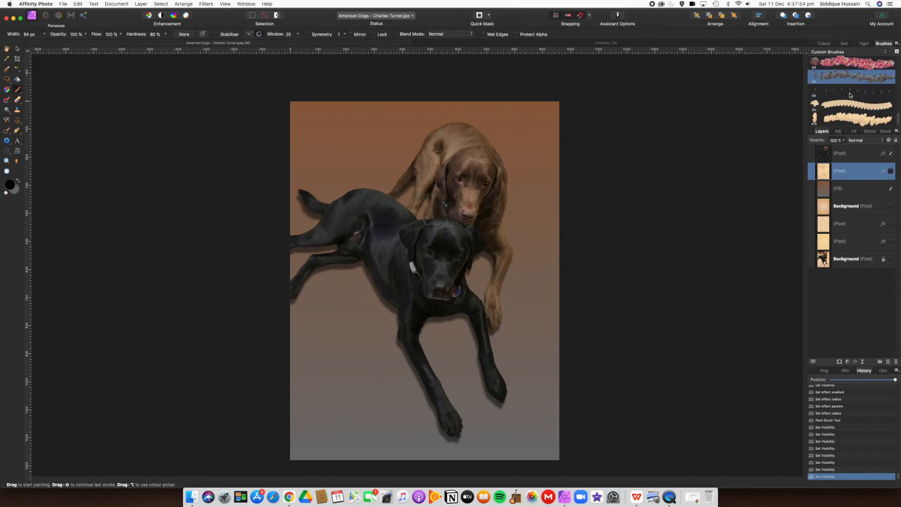
{"action": "left_click", "coordinate": [852, 121]}
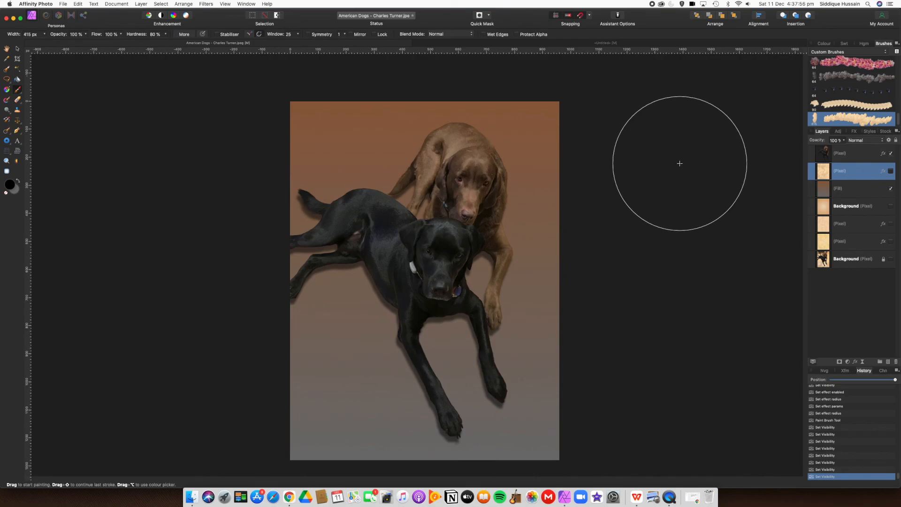